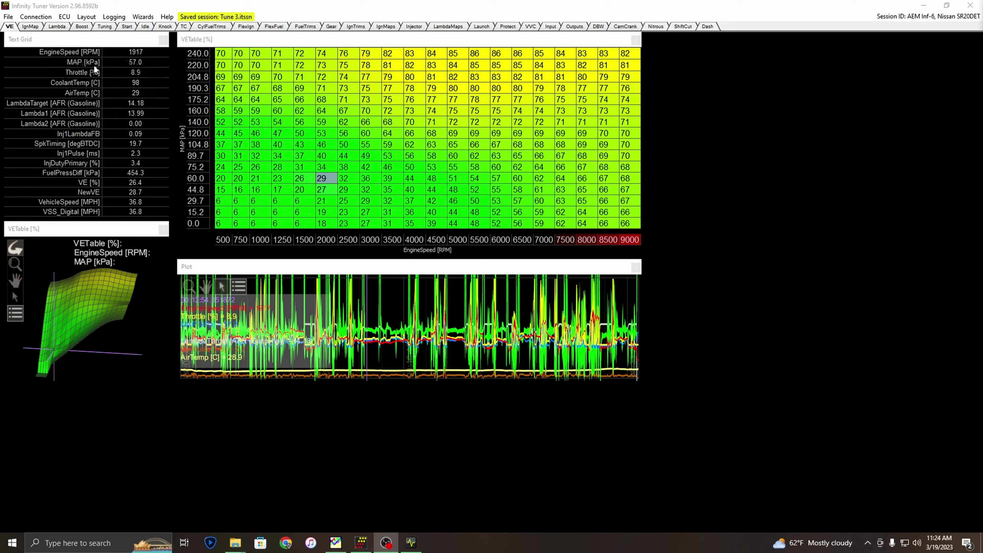
Step: Switch to AEMdata and view the available options for opening a log file, with the logged session's trace in view
{"action": "left_click", "coordinate": [419, 547]}
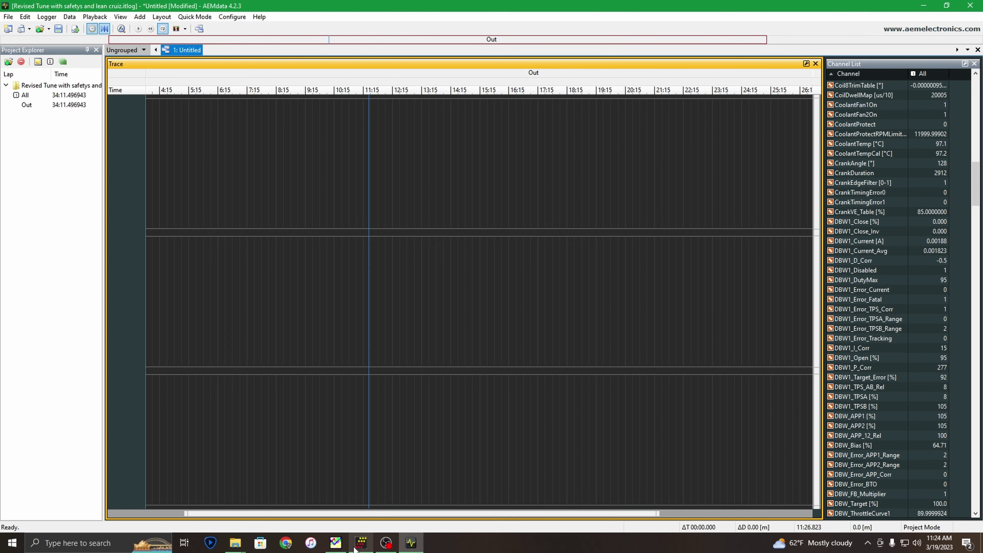
{"action": "left_click", "coordinate": [361, 543]}
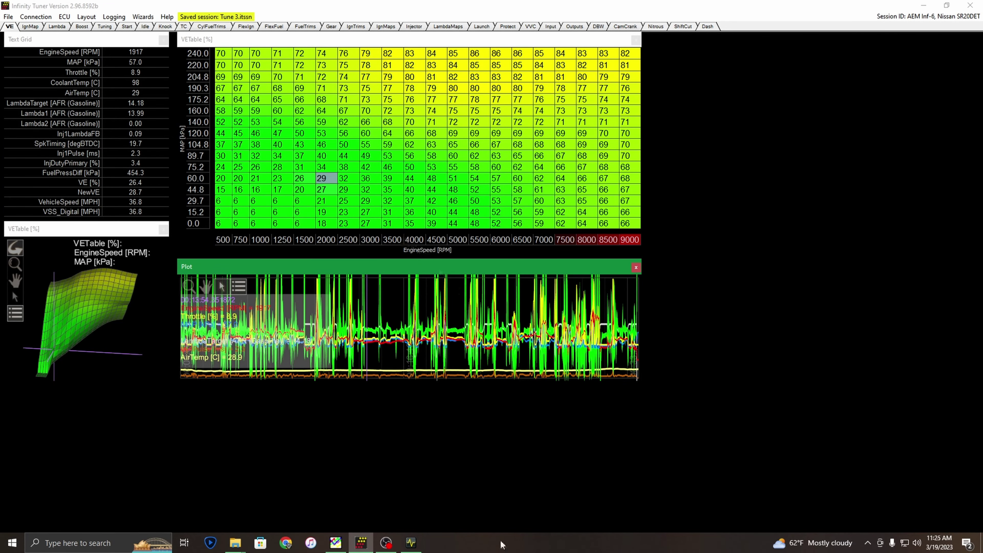
{"action": "left_click", "coordinate": [411, 543]}
{"action": "left_click", "coordinate": [8, 16]}
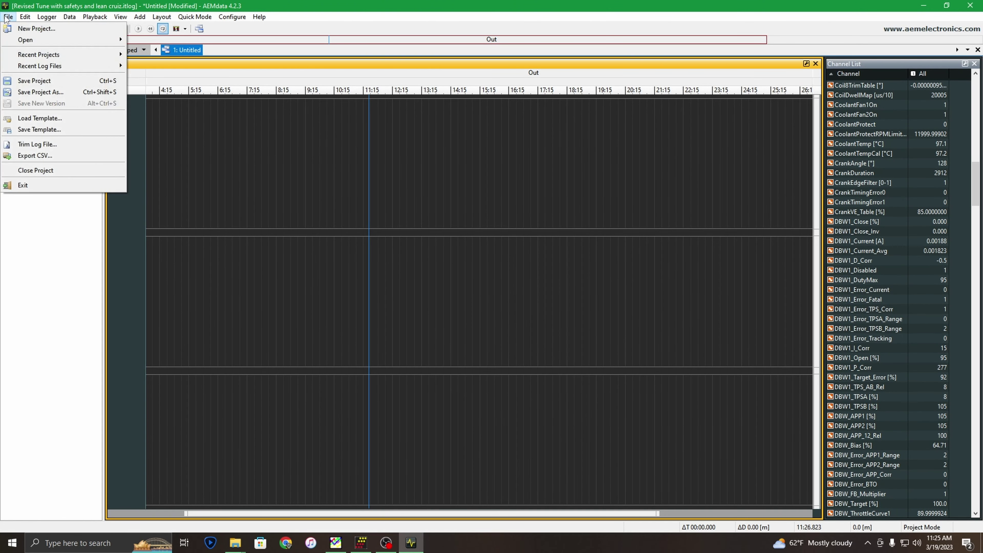
{"action": "mouse_move", "coordinate": [43, 38]}
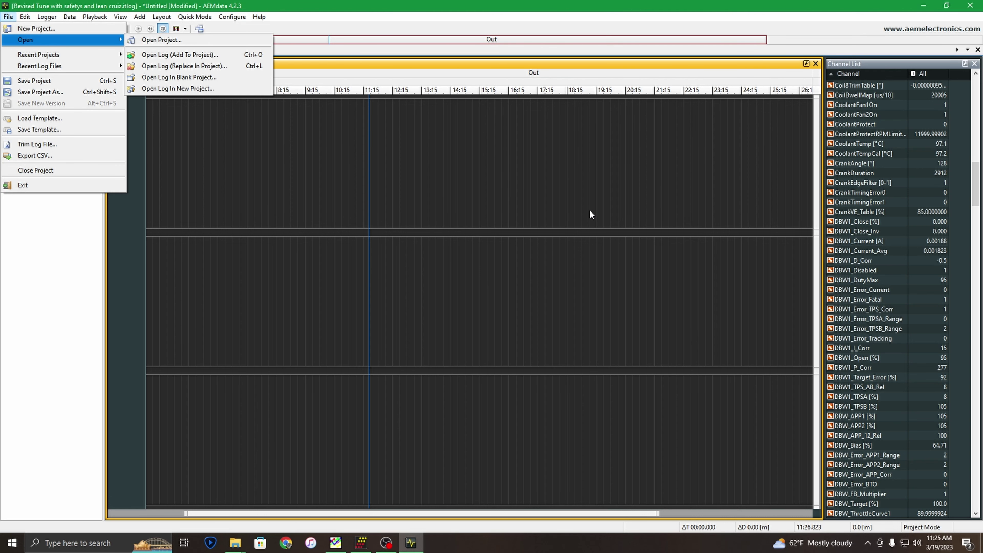
{"action": "left_click", "coordinate": [531, 203]}
{"action": "left_click_drag", "start_coordinate": [531, 203], "coordinate": [684, 213]}
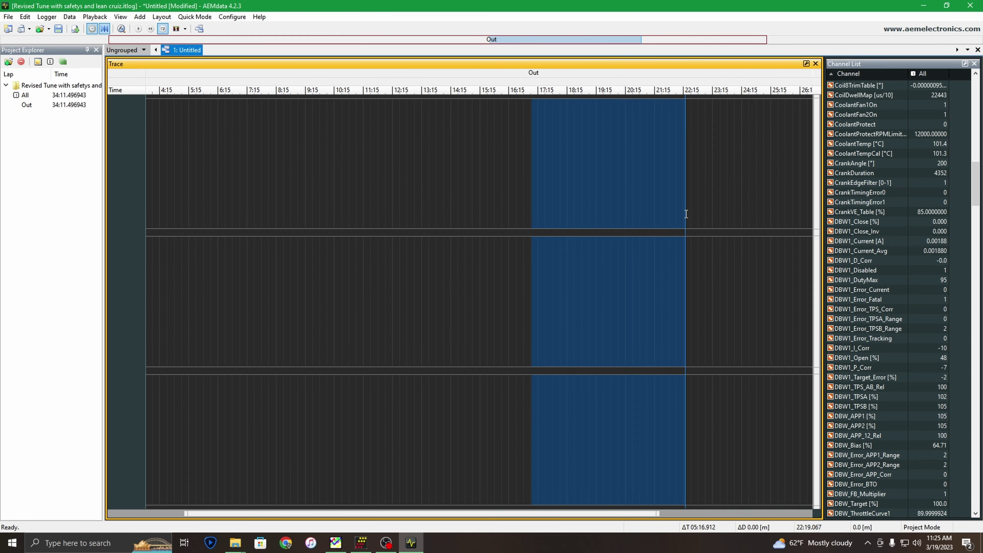
{"action": "left_click", "coordinate": [449, 209]}
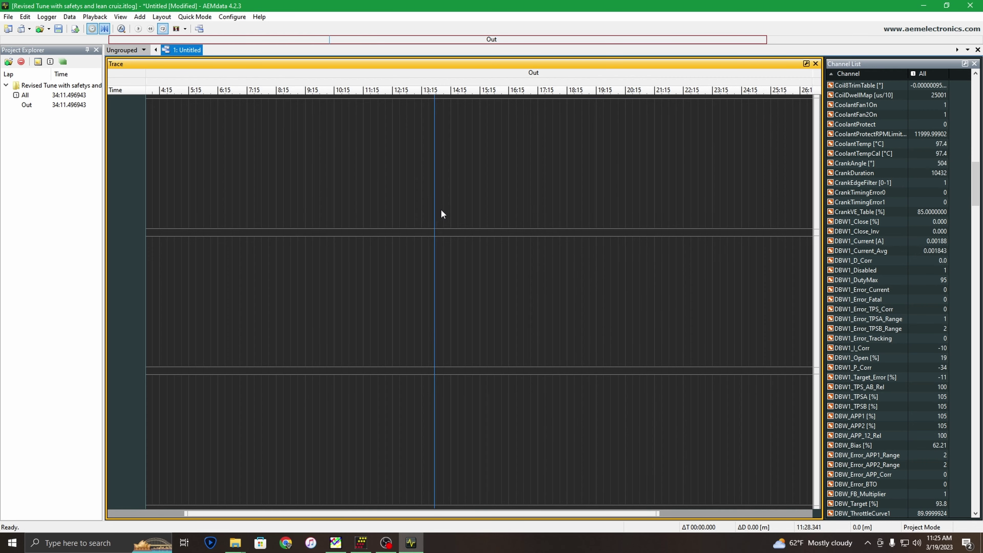
Step: Look through the logged channels in AEMdata's channel list, from the drive-by-wire entries down to the throttle and UEGO entries
{"action": "scroll", "coordinate": [926, 234], "scroll_direction": "down", "scroll_amount": 20}
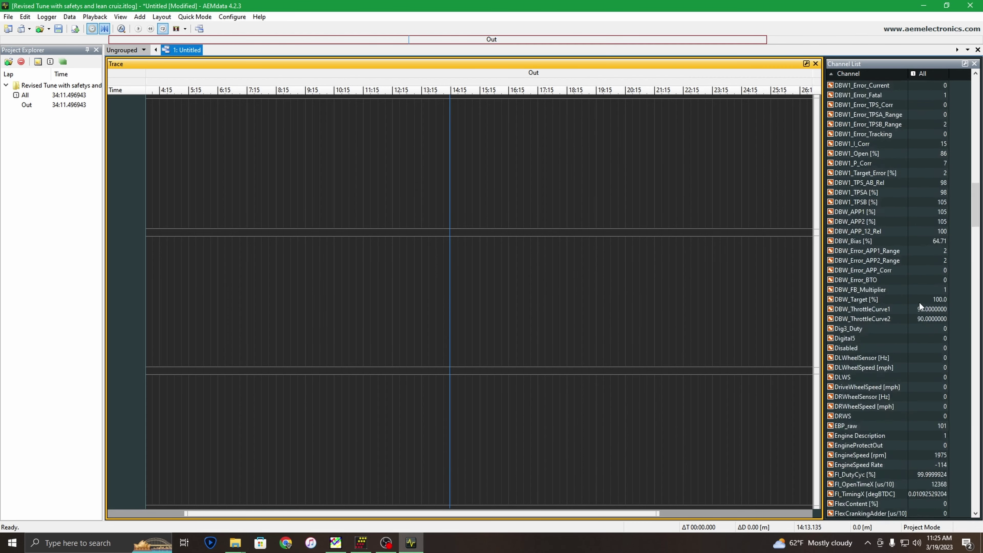
{"action": "scroll", "coordinate": [890, 268], "scroll_direction": "down", "scroll_amount": 20}
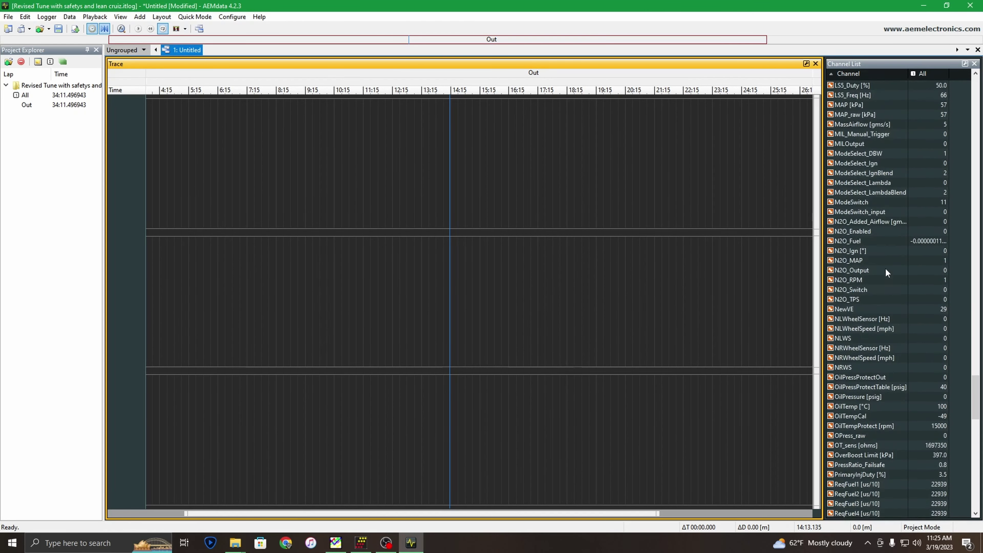
{"action": "mouse_move", "coordinate": [292, 164]}
{"action": "left_mouse_down"}
{"action": "mouse_move", "coordinate": [192, 164]}
{"action": "mouse_move", "coordinate": [421, 170]}
{"action": "mouse_move", "coordinate": [393, 166]}
{"action": "left_mouse_up"}
{"action": "scroll", "coordinate": [577, 219], "scroll_direction": "up", "scroll_amount": 3}
{"action": "scroll", "coordinate": [576, 214], "scroll_direction": "down", "scroll_amount": 3}
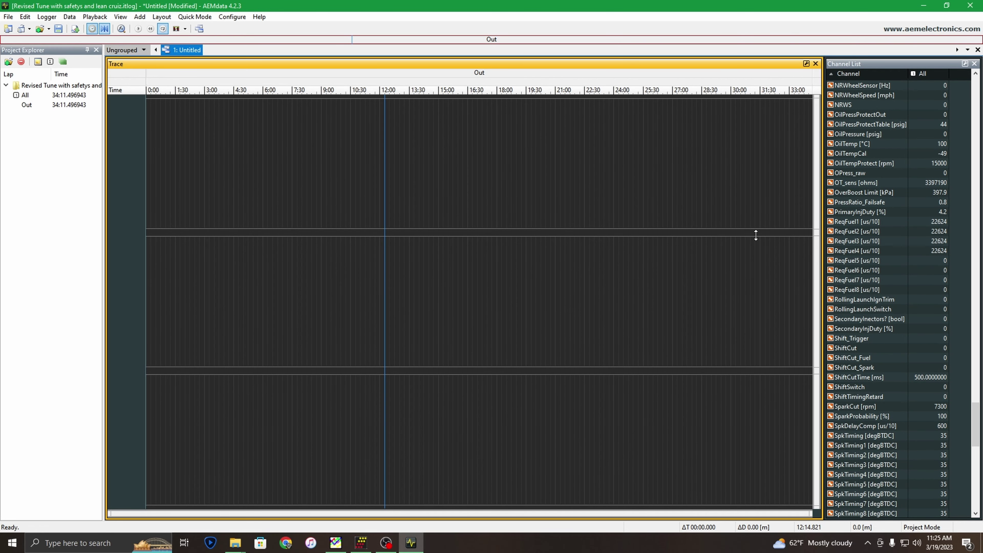
{"action": "scroll", "coordinate": [858, 244], "scroll_direction": "down", "scroll_amount": 10}
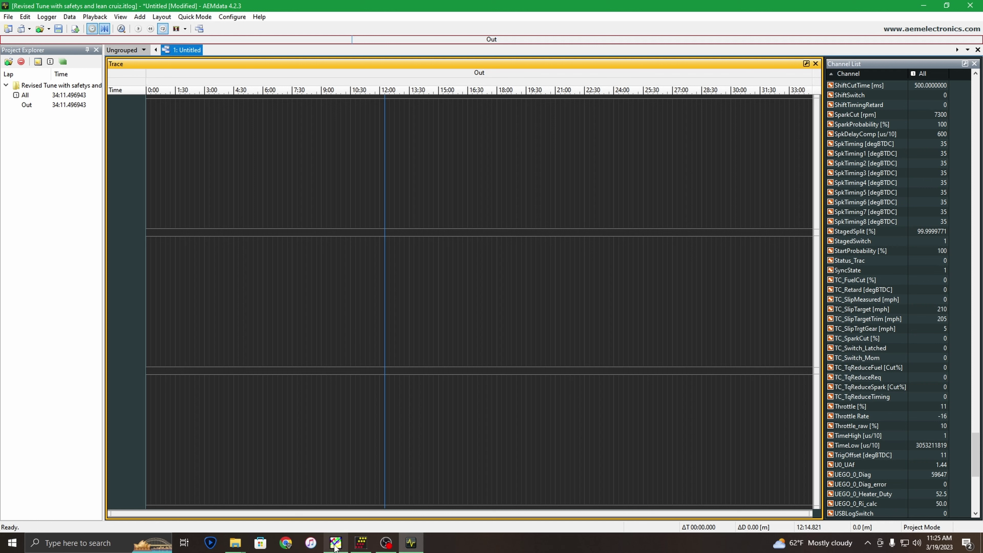
{"action": "mouse_move", "coordinate": [335, 544]}
Step: Locate the CSV export command for the log in AEMdata and view the VE table in Infinity Tuner
{"action": "left_click", "coordinate": [8, 17]}
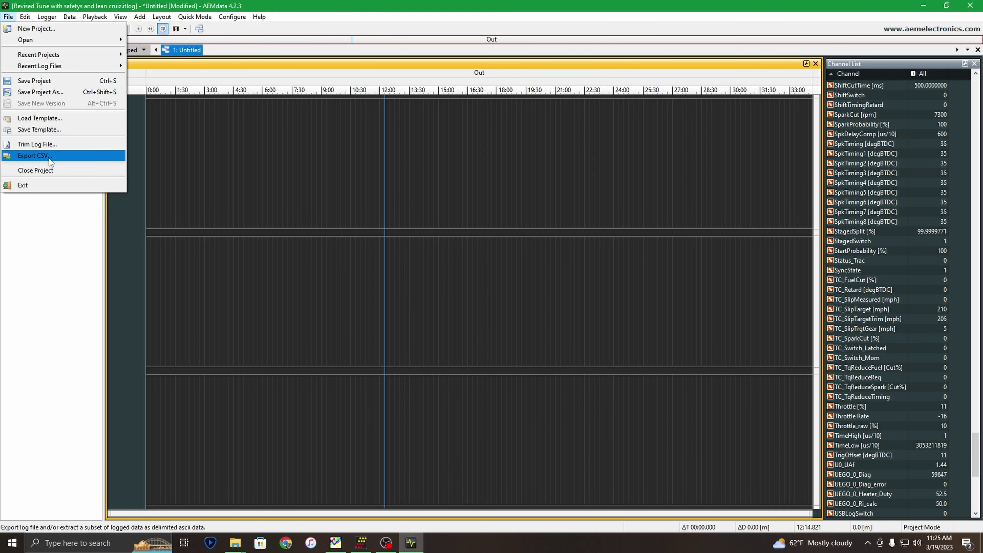
{"action": "left_click", "coordinate": [361, 542]}
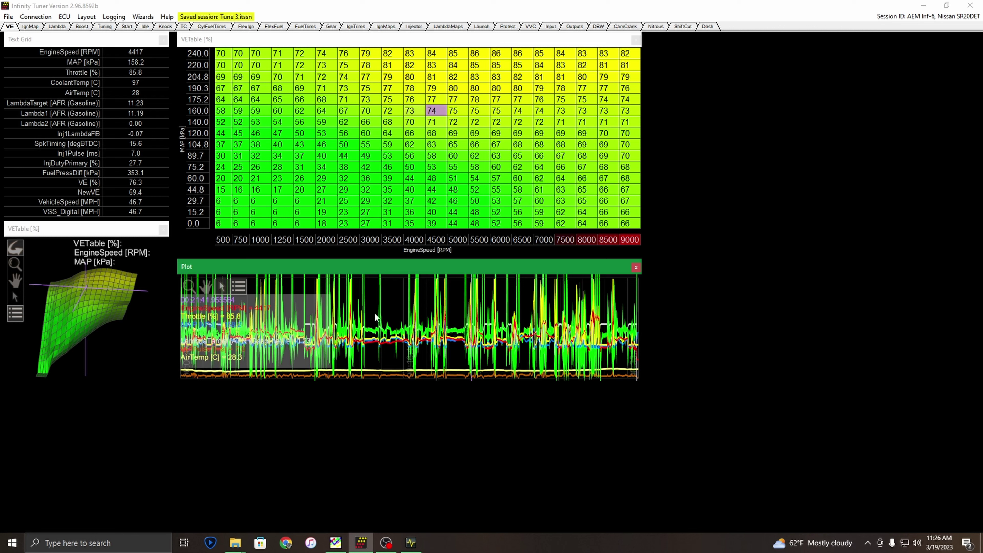
{"action": "mouse_move", "coordinate": [420, 550]}
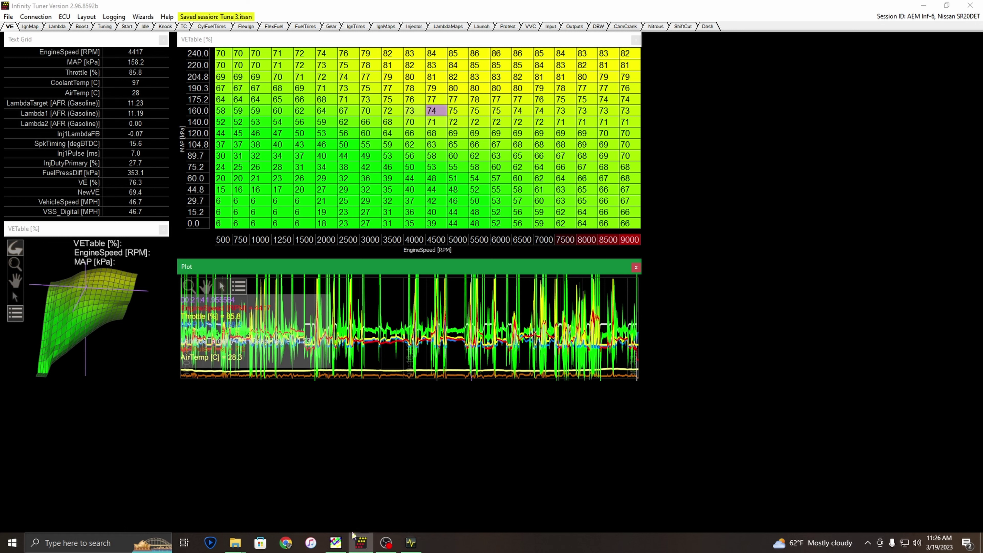
{"action": "mouse_move", "coordinate": [333, 548]}
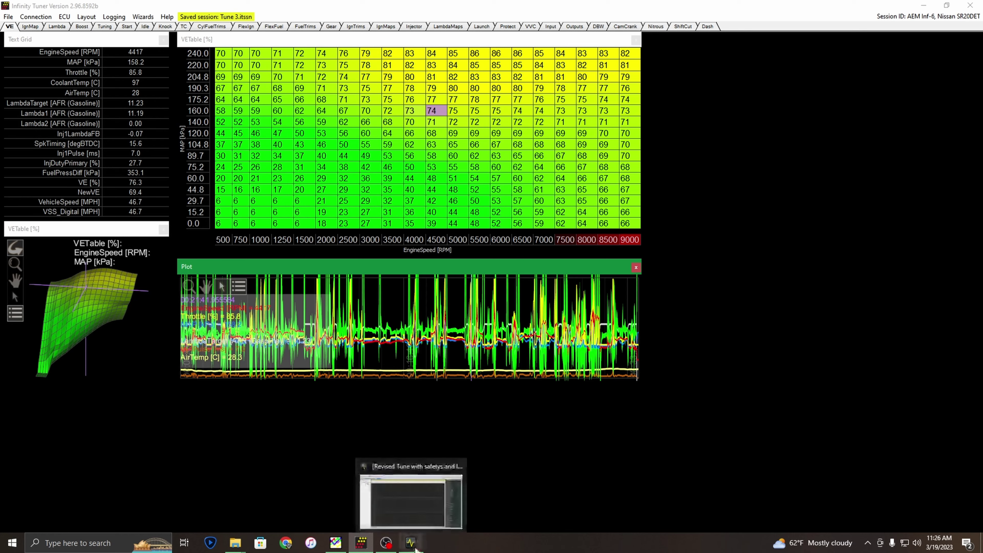
{"action": "left_click", "coordinate": [411, 542]}
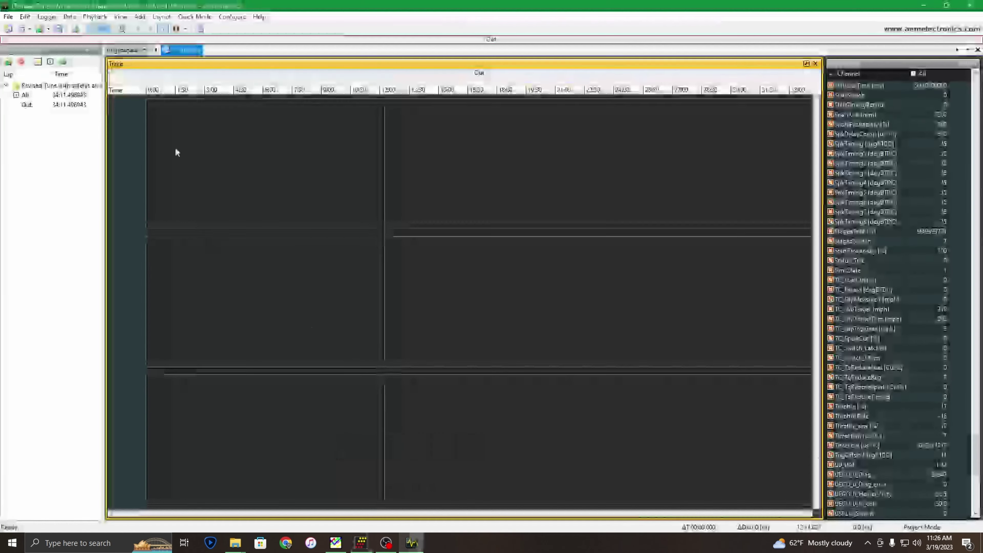
{"action": "left_click", "coordinate": [8, 18]}
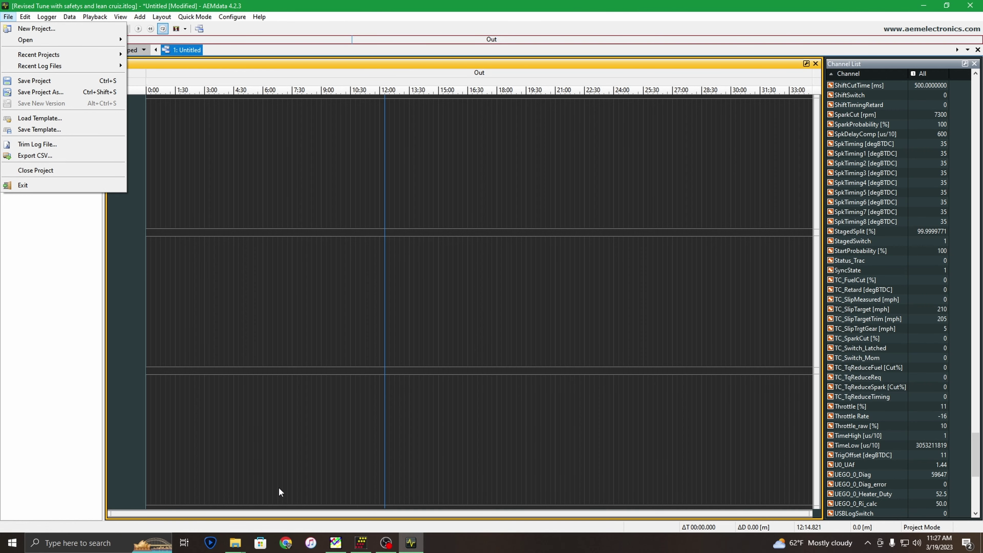
Step: Switch to MegaLogViewer HD and open the log file LOG2 kpa conversion.txt from the JR's 240sx folder
{"action": "left_click", "coordinate": [336, 542]}
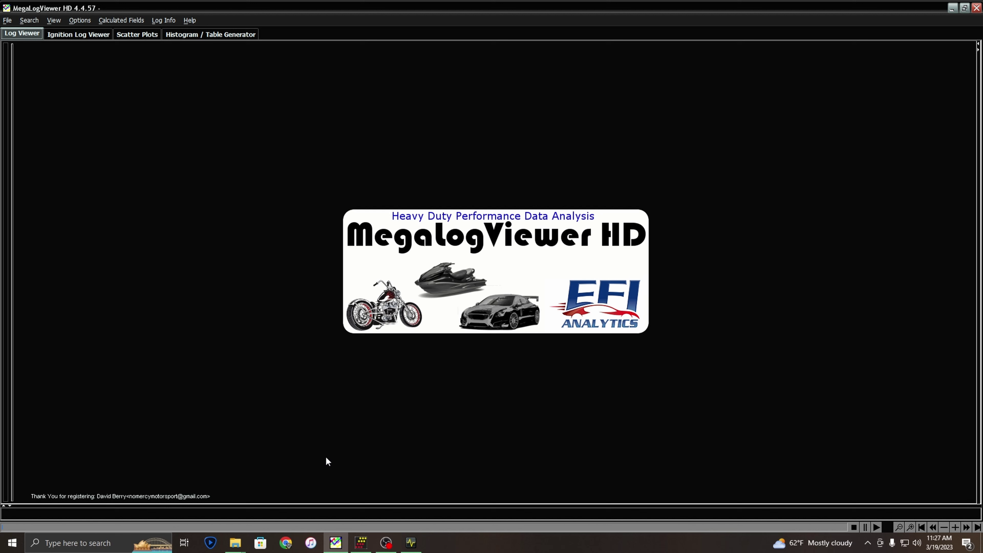
{"action": "left_click", "coordinate": [6, 21]}
{"action": "left_click", "coordinate": [11, 31]}
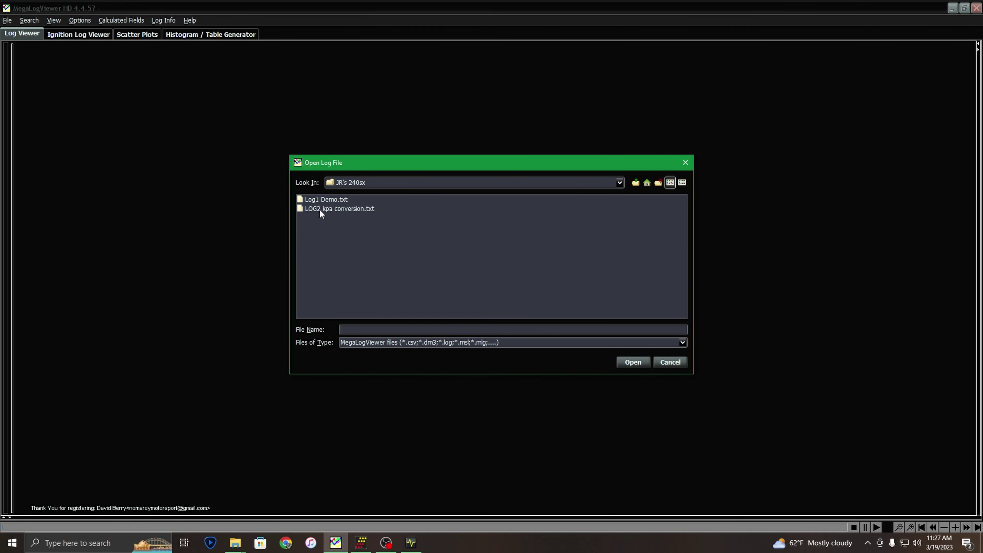
{"action": "left_click", "coordinate": [312, 208]}
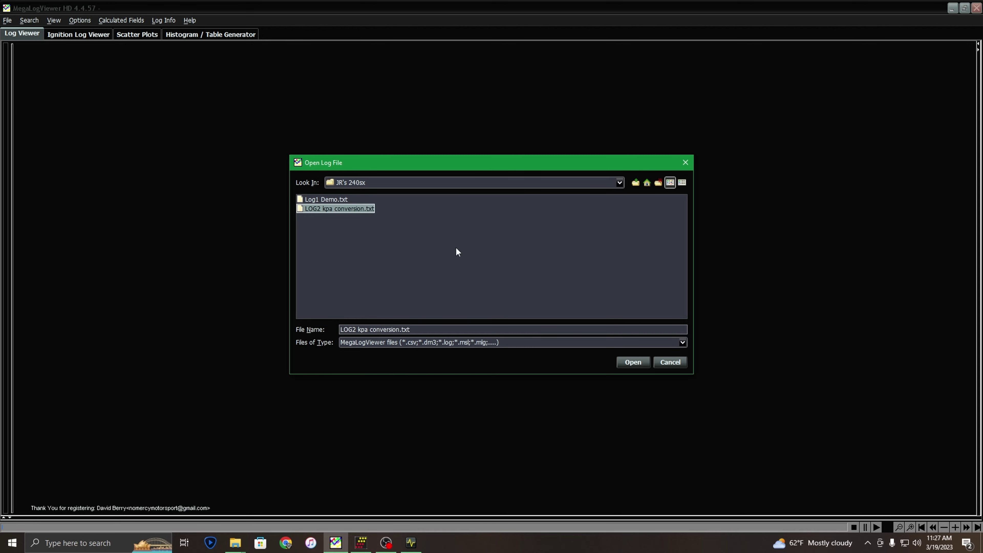
{"action": "left_click", "coordinate": [633, 362]}
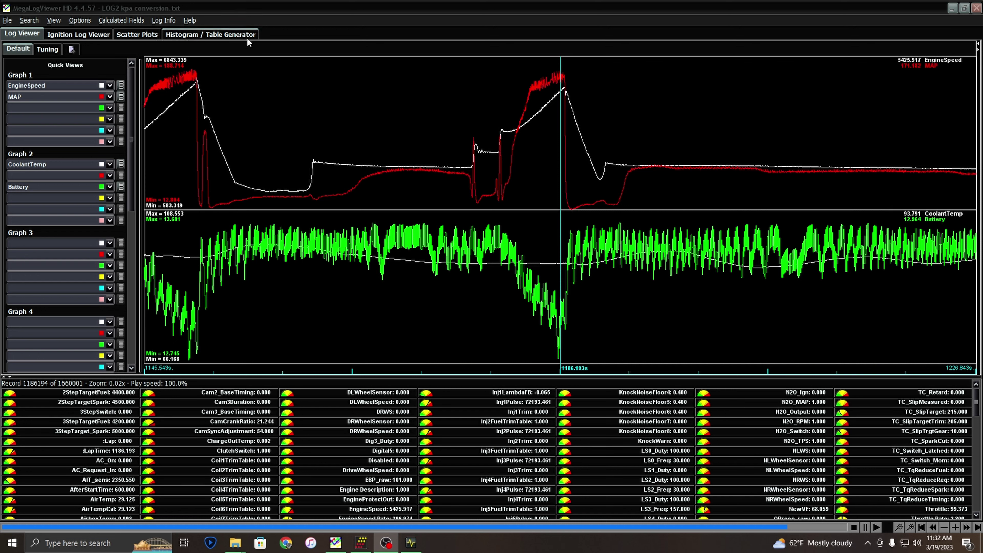
Step: Generate the log's histogram table and size it to 16 rows by 20 columns to match the VE table in Infinity Tuner
{"action": "left_click", "coordinate": [218, 35]}
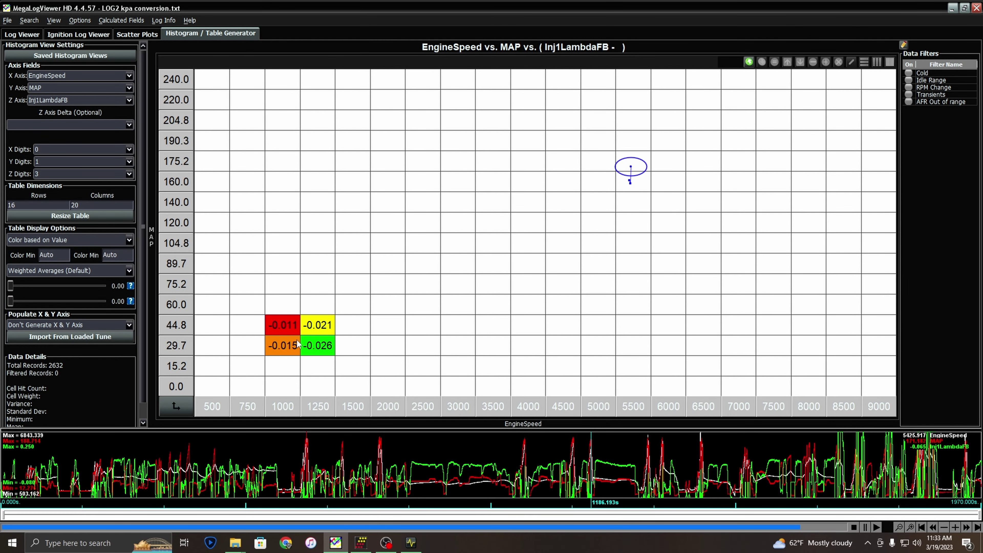
{"action": "mouse_move", "coordinate": [550, 372]}
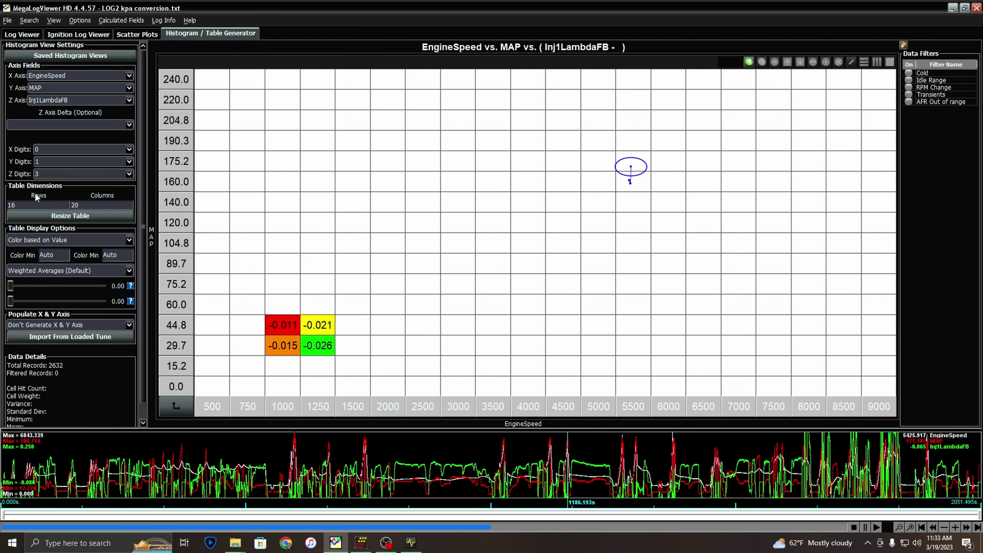
{"action": "left_click", "coordinate": [356, 545]}
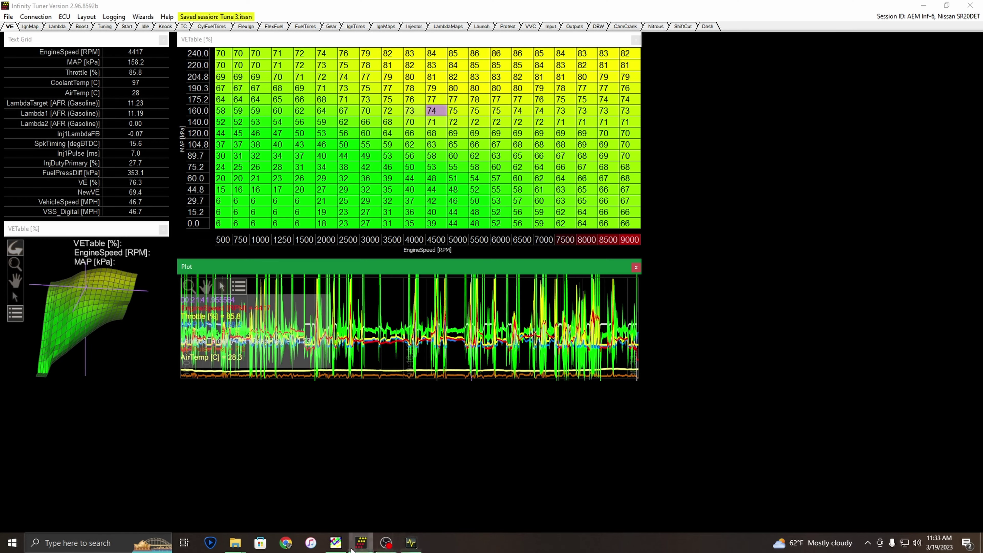
{"action": "left_click", "coordinate": [413, 545]}
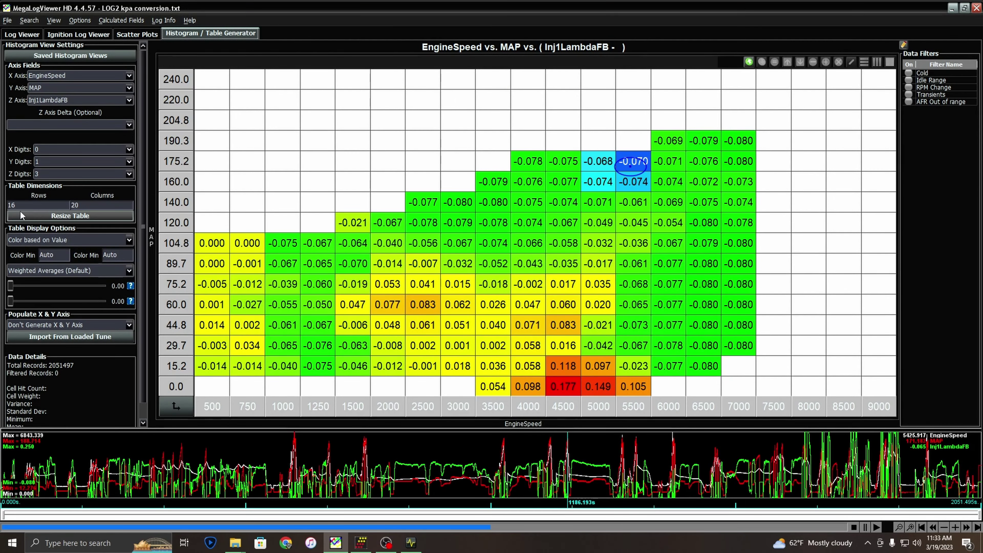
{"action": "left_click_drag", "start_coordinate": [71, 205], "coordinate": [85, 205]}
{"action": "double_click", "coordinate": [88, 204]}
{"action": "type", "text": "2"}
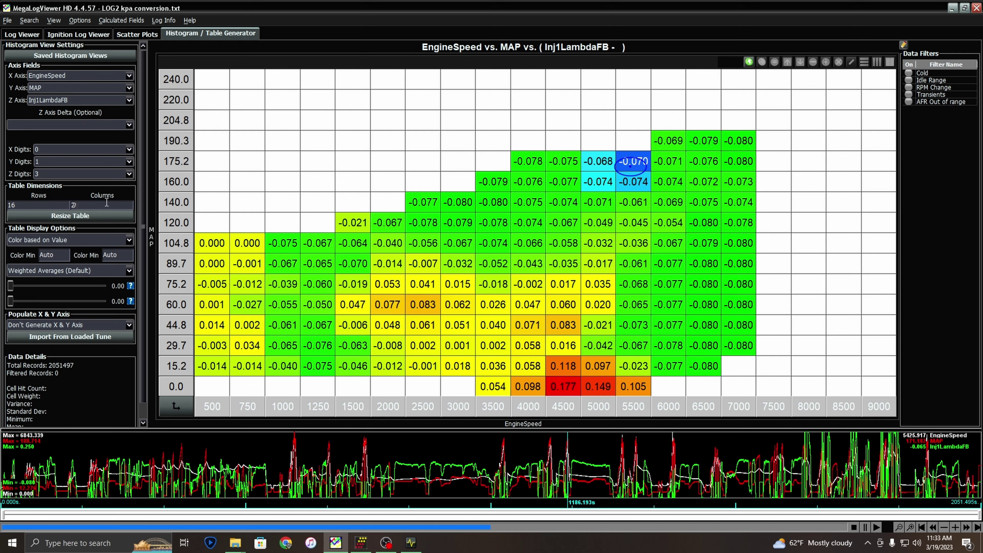
{"action": "type", "text": "020"}
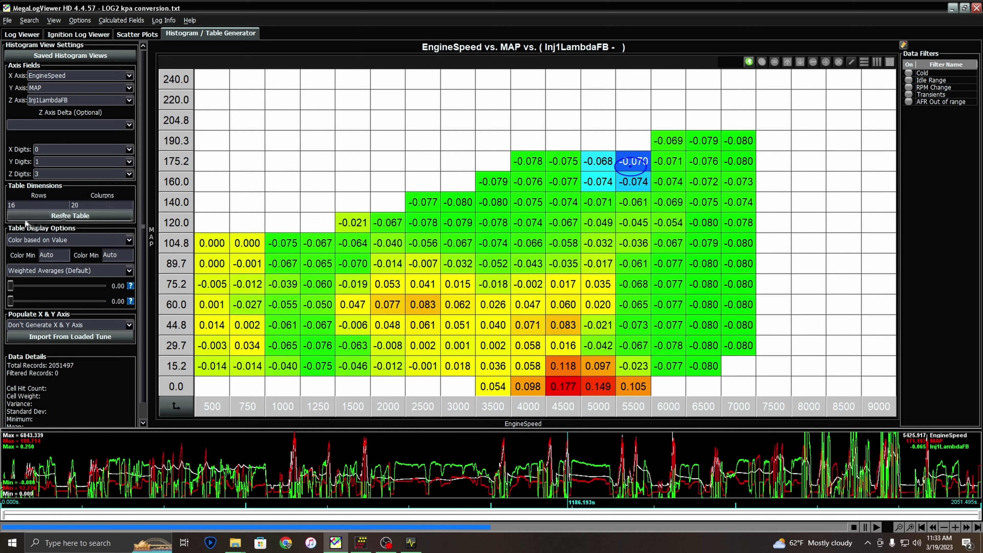
{"action": "left_click", "coordinate": [42, 216]}
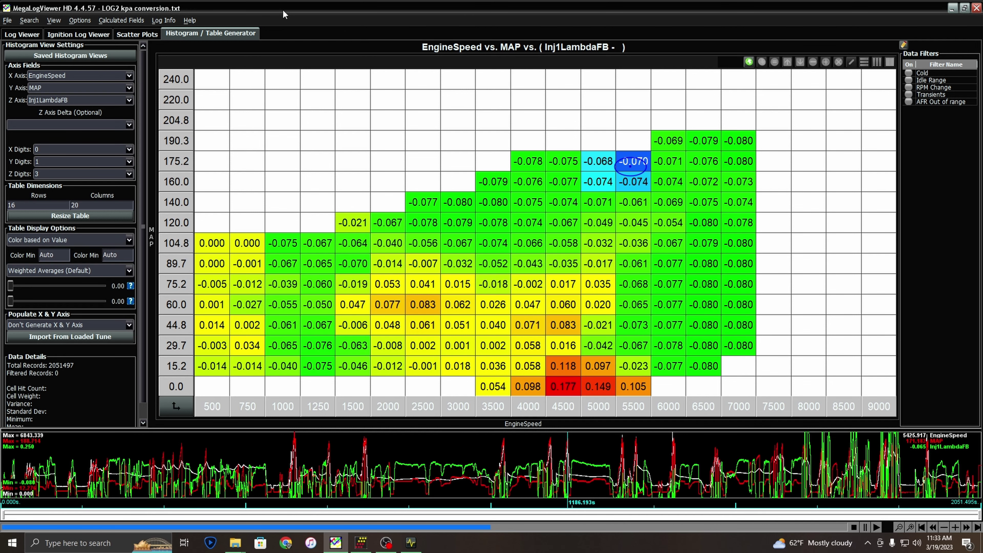
Step: Compare the VE table's RPM and MAP breakpoints in Infinity Tuner with the histogram axes in MegaLogViewer HD
{"action": "left_click", "coordinate": [360, 542]}
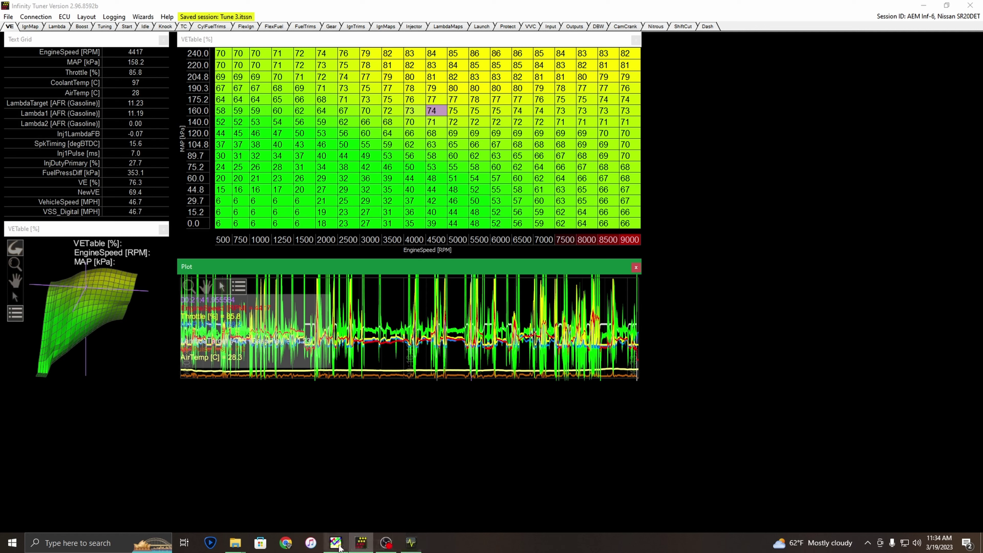
{"action": "mouse_move", "coordinate": [338, 544]}
{"action": "mouse_move", "coordinate": [385, 544]}
{"action": "left_click", "coordinate": [335, 542]}
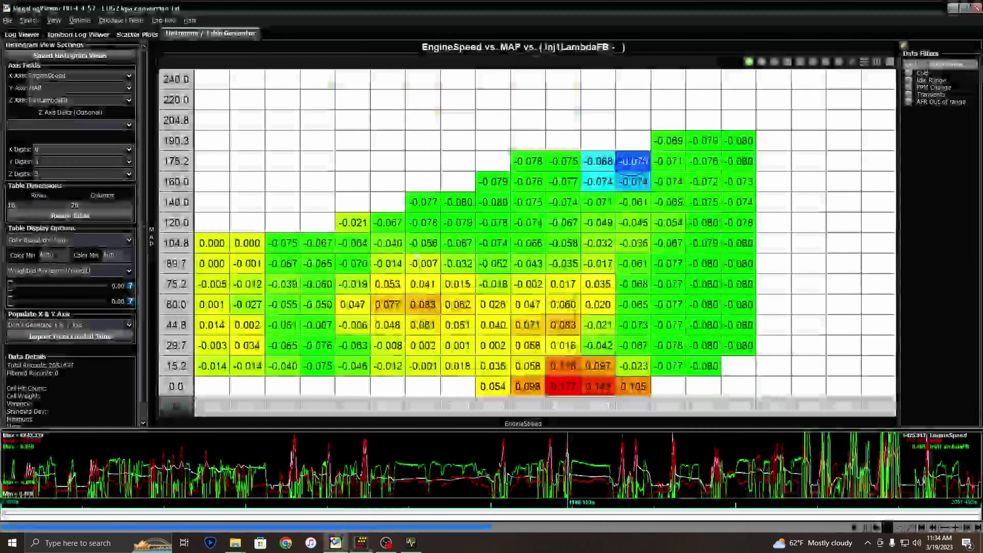
{"action": "mouse_move", "coordinate": [361, 542]}
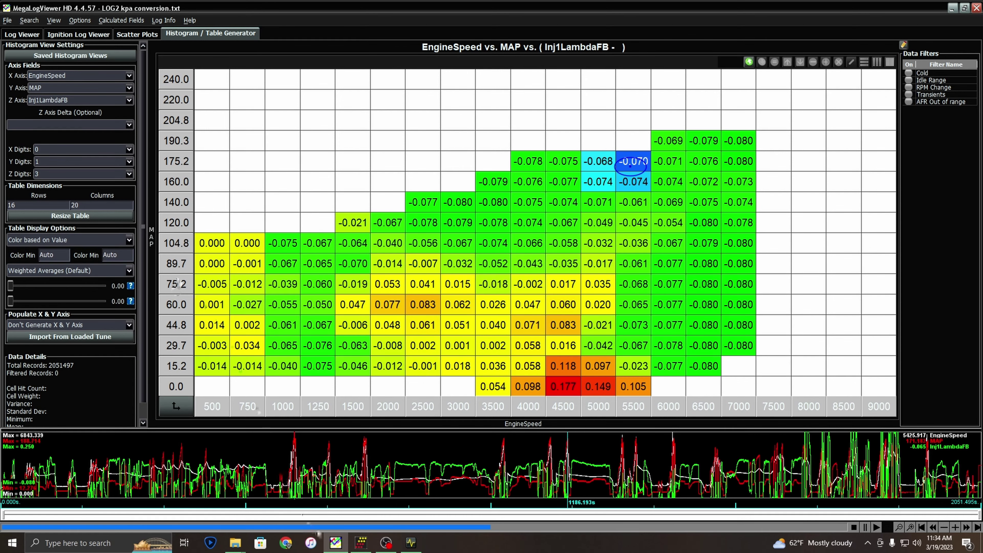
{"action": "left_click", "coordinate": [360, 542]}
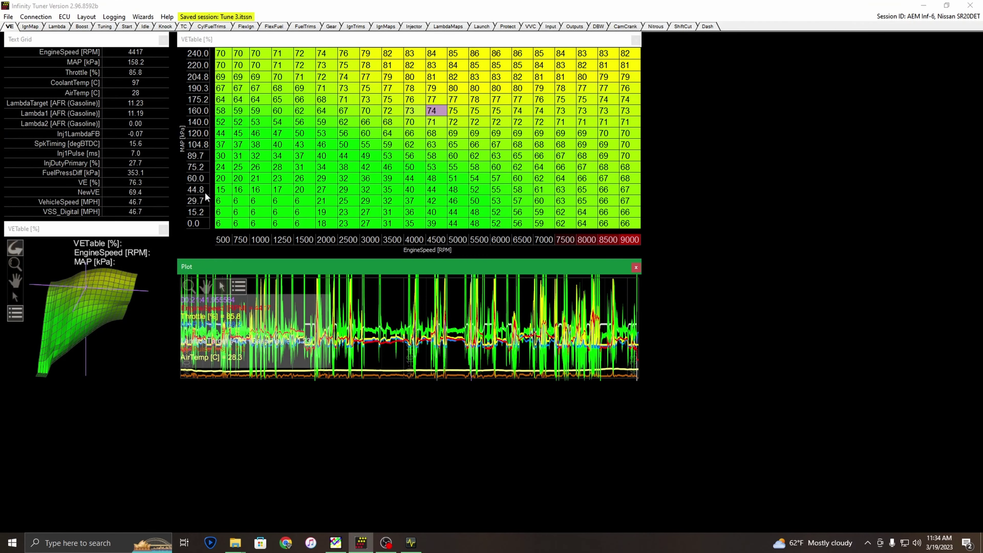
{"action": "left_click", "coordinate": [335, 543]}
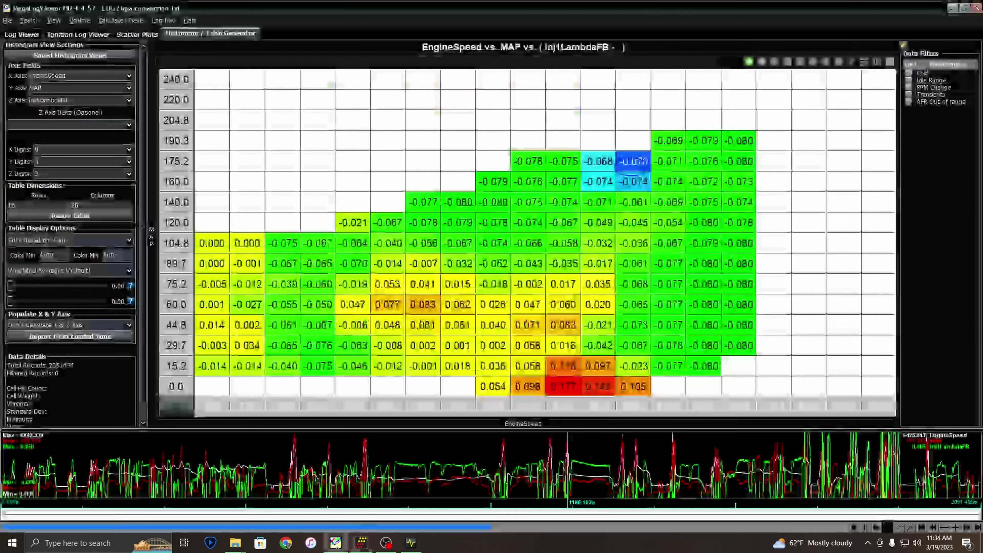
Step: Set the two lowest MAP breakpoints on the histogram's vertical axis to 0 and 15.2
{"action": "double_click", "coordinate": [183, 387]}
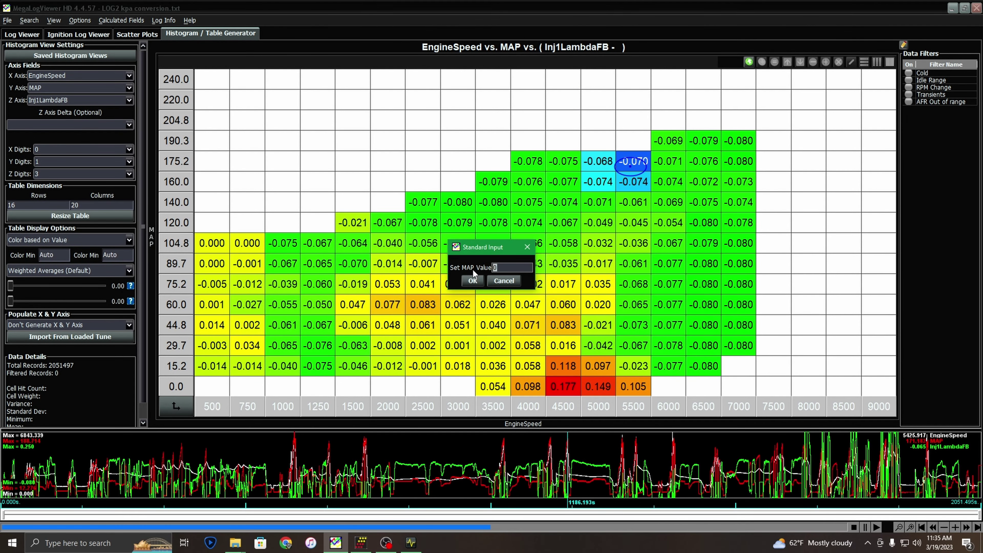
{"action": "left_click", "coordinate": [472, 280]}
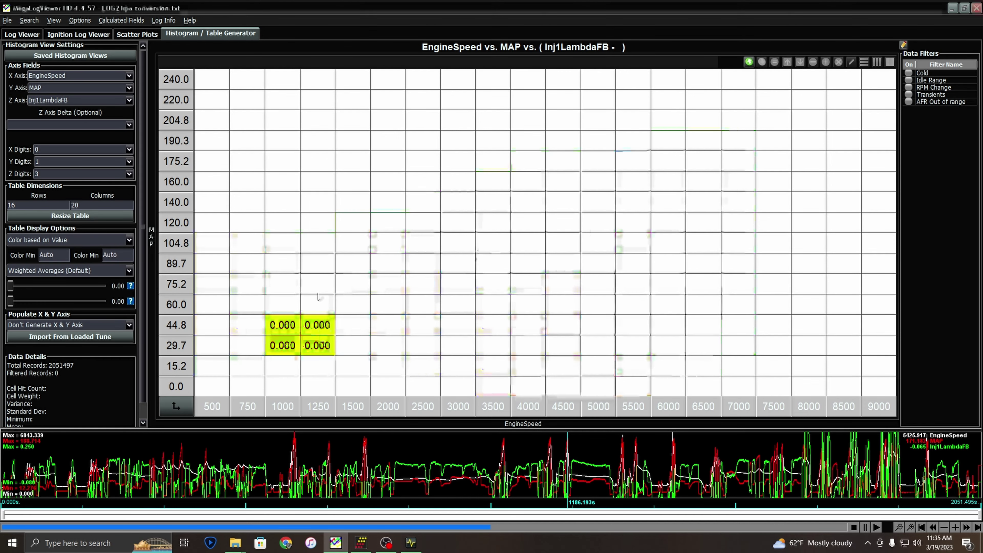
{"action": "double_click", "coordinate": [176, 368]}
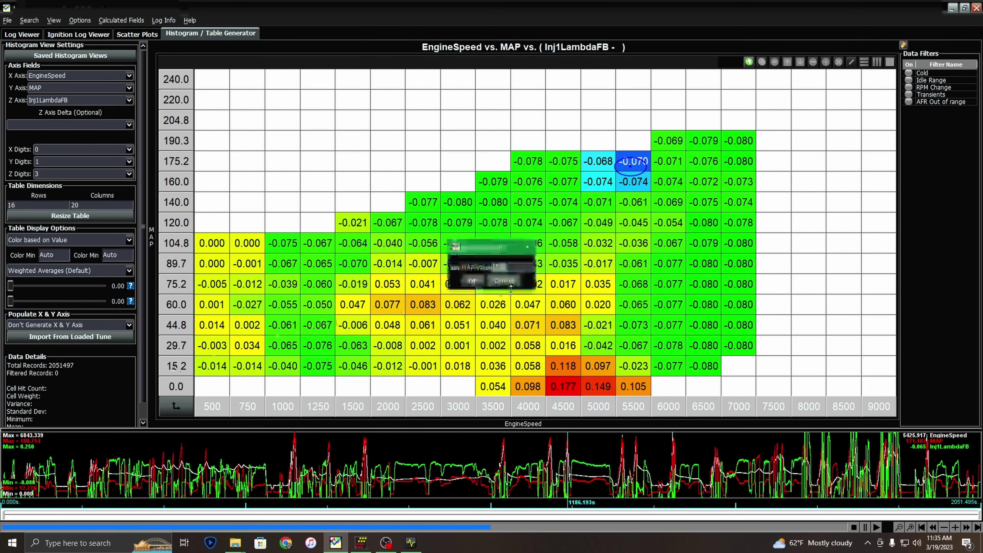
{"action": "type", "text": "15.2"}
{"action": "key", "text": "Return"}
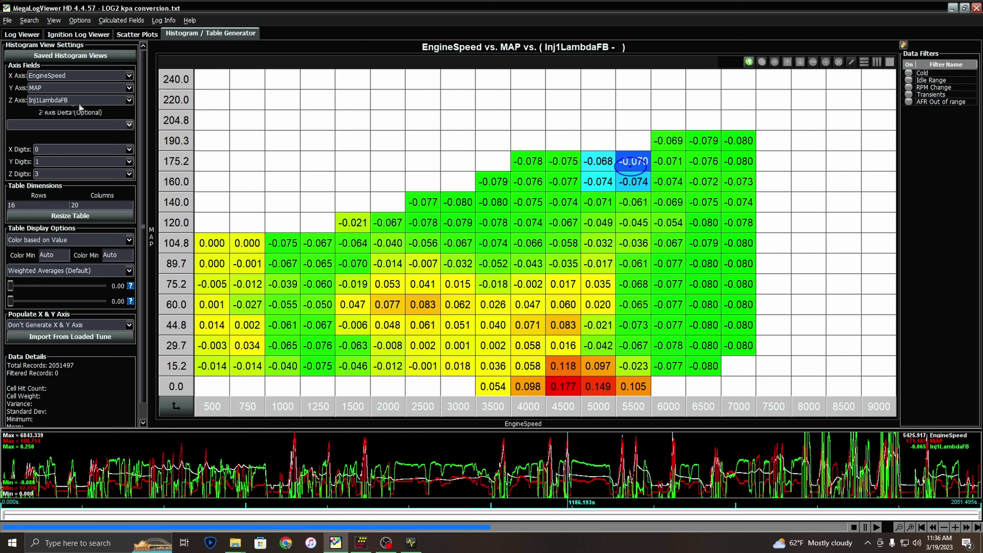
Step: Try displaying the histogram's Z values with 0 decimal digits and restore them to 3 digits
{"action": "left_click", "coordinate": [132, 175]}
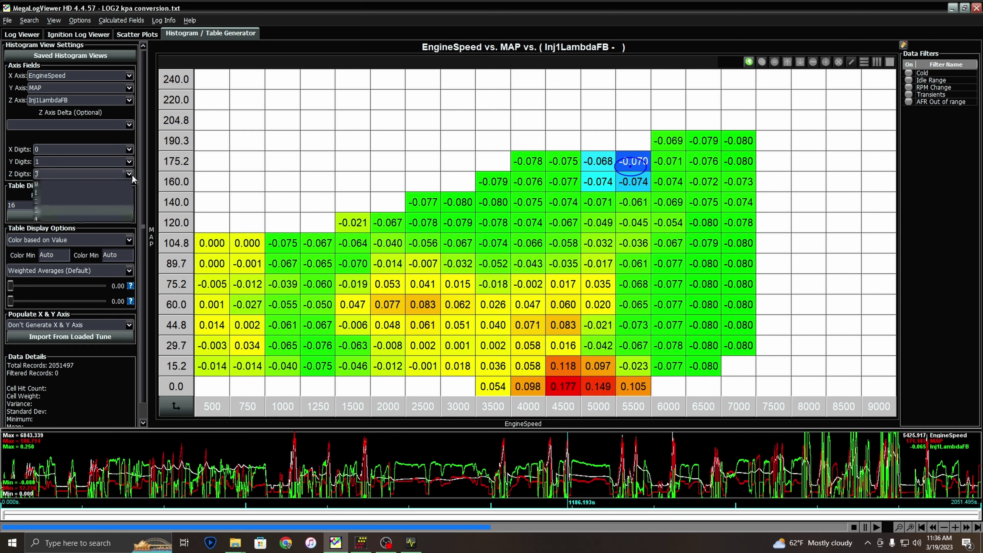
{"action": "left_click", "coordinate": [114, 183]}
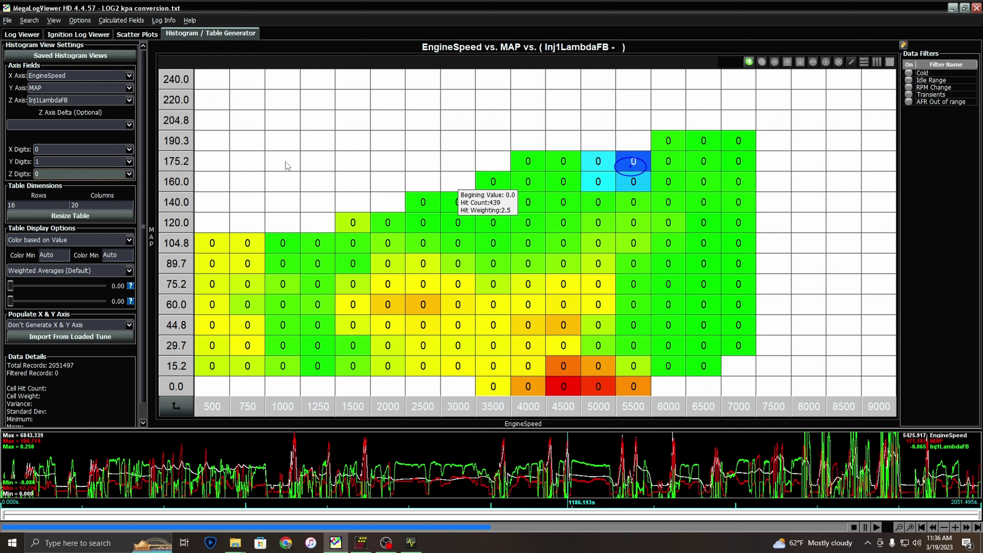
{"action": "left_click", "coordinate": [128, 173]}
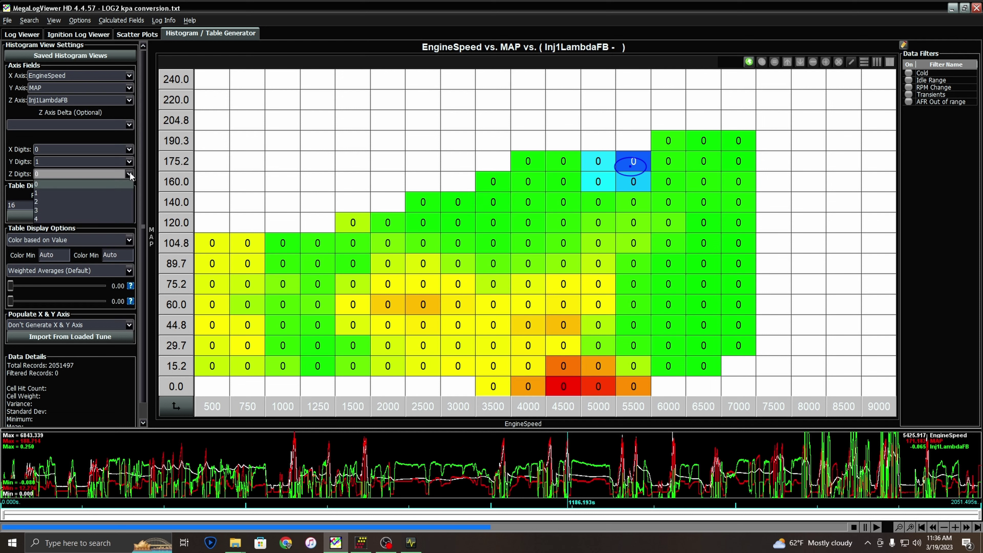
{"action": "left_click", "coordinate": [92, 214]}
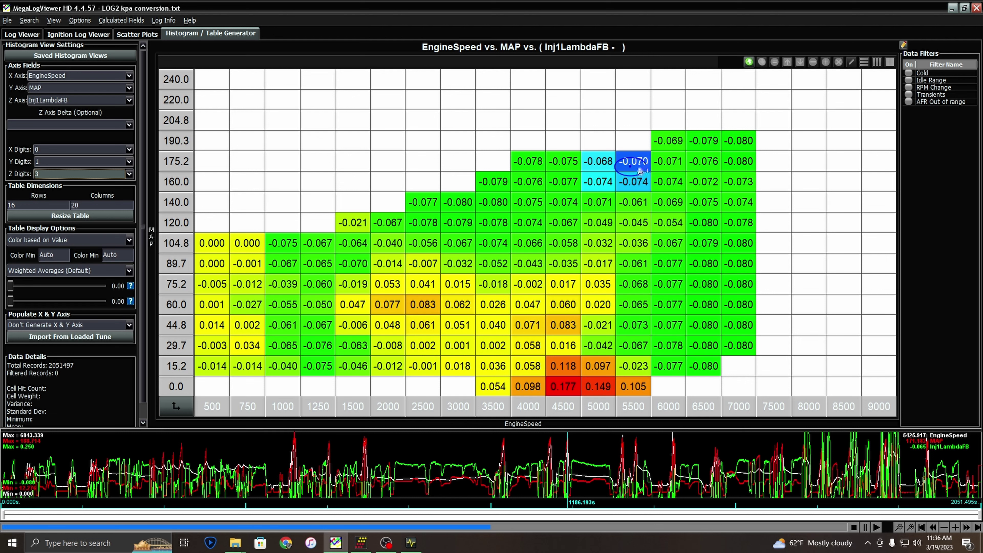
Step: Inspect a histogram cell's hit count, play back part of the log over the table, and return to the log's start
{"action": "mouse_move", "coordinate": [637, 167]}
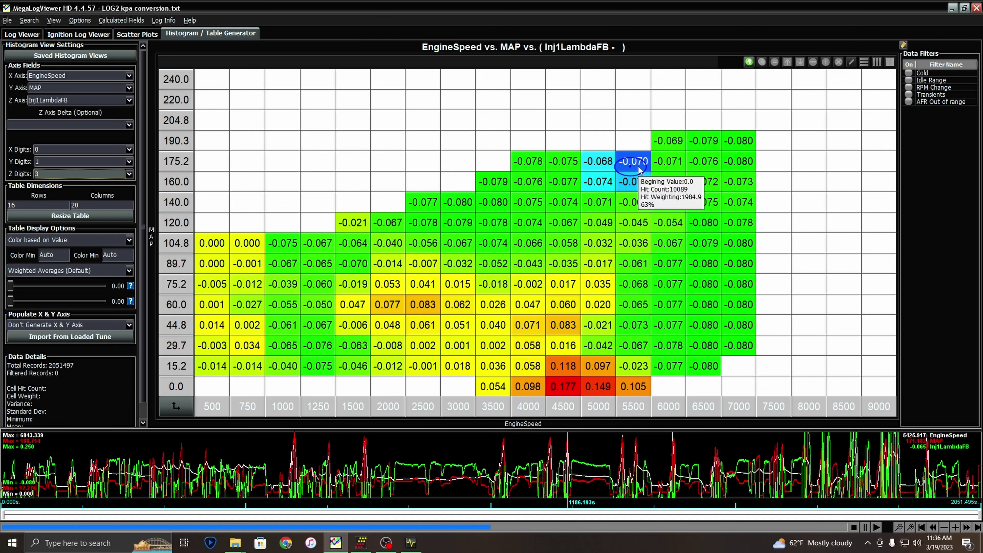
{"action": "mouse_move", "coordinate": [565, 477]}
{"action": "left_mouse_down"}
{"action": "mouse_move", "coordinate": [449, 478]}
{"action": "mouse_move", "coordinate": [549, 482]}
{"action": "left_mouse_up"}
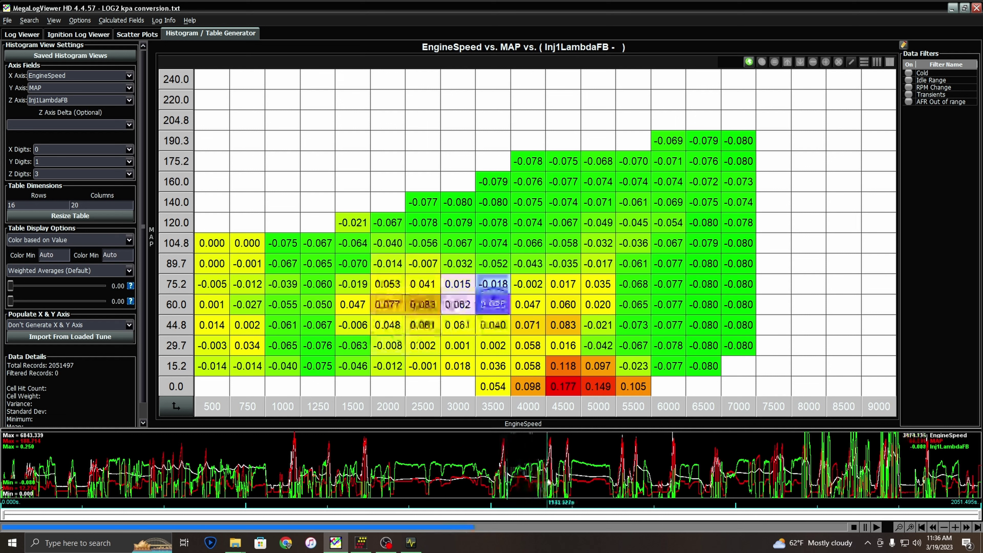
{"action": "left_click", "coordinate": [877, 527]}
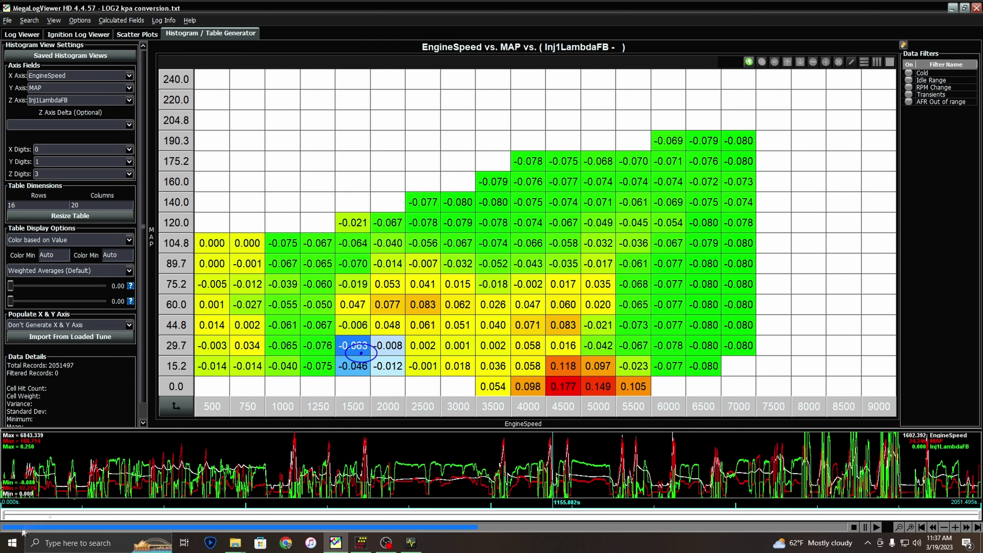
{"action": "left_click", "coordinate": [7, 528]}
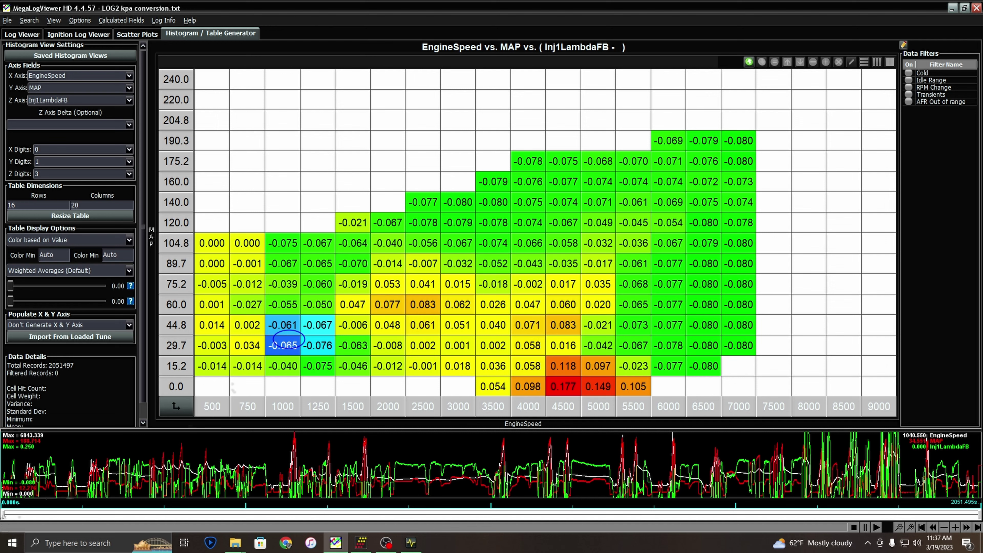
Step: Switch to Infinity Tuner to examine Inj1LambdaFB near the log's start, and return to the same point in MegaLogViewer HD
{"action": "left_click", "coordinate": [361, 542]}
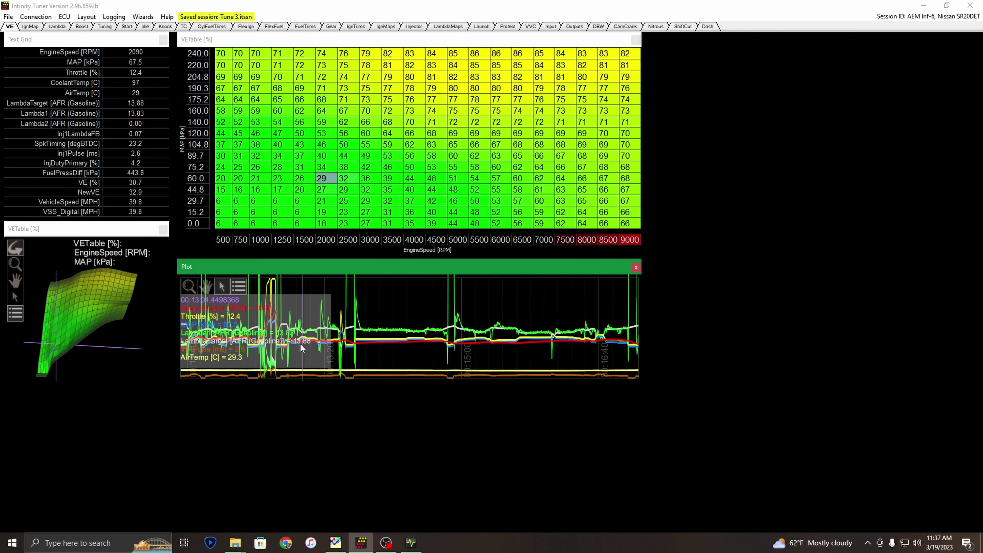
{"action": "scroll", "coordinate": [255, 329], "scroll_direction": "down", "scroll_amount": 5}
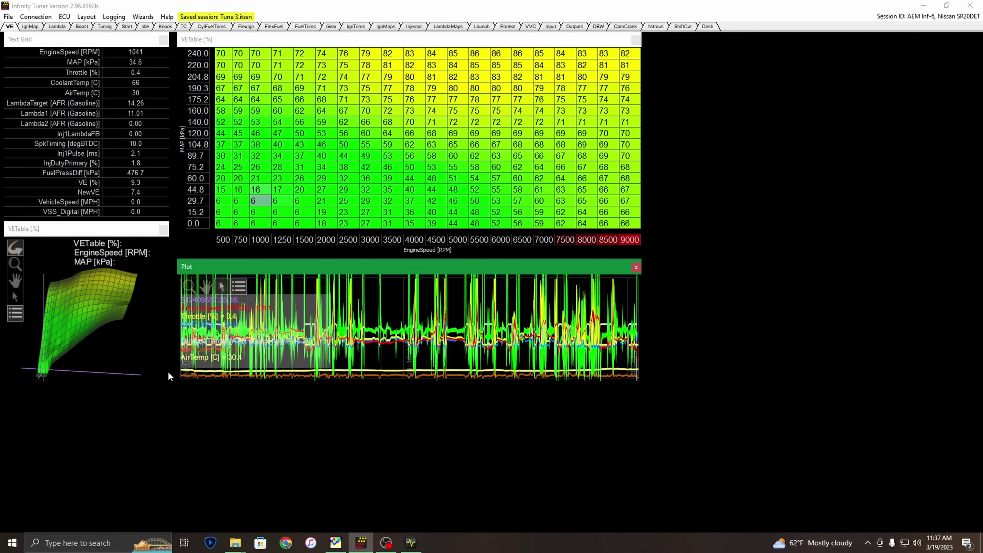
{"action": "scroll", "coordinate": [172, 341], "scroll_direction": "up", "scroll_amount": 5}
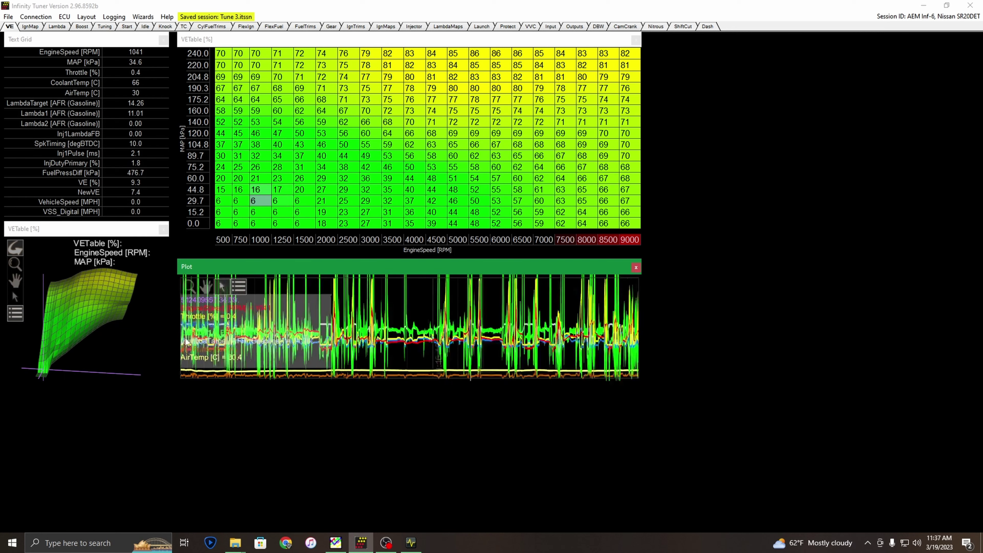
{"action": "scroll", "coordinate": [182, 342], "scroll_direction": "up", "scroll_amount": 3}
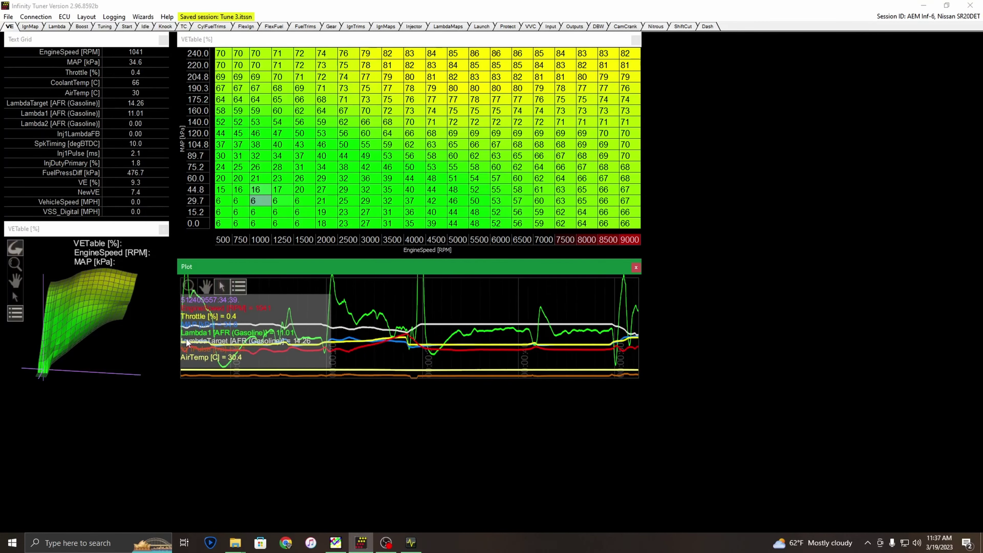
{"action": "scroll", "coordinate": [279, 356], "scroll_direction": "up", "scroll_amount": 2}
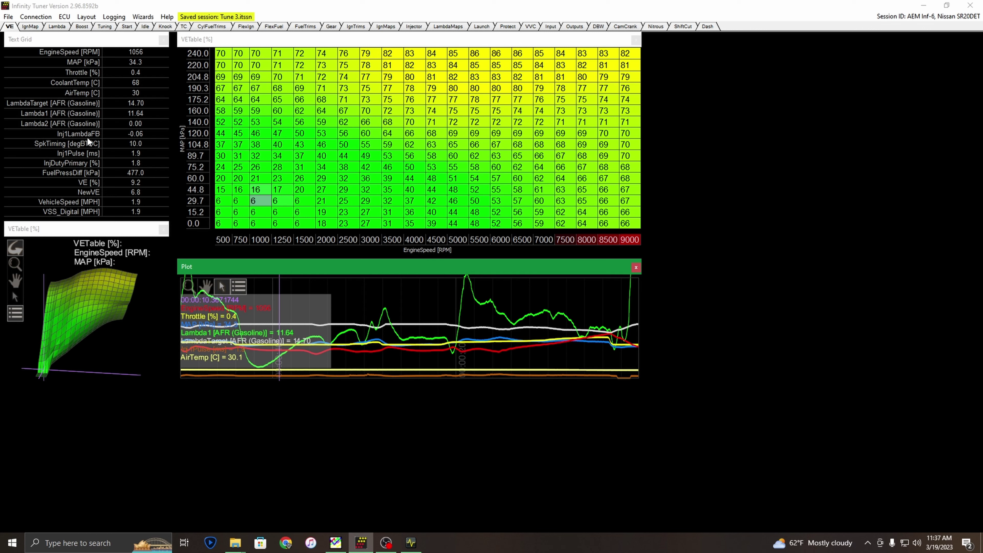
{"action": "left_click", "coordinate": [336, 543]}
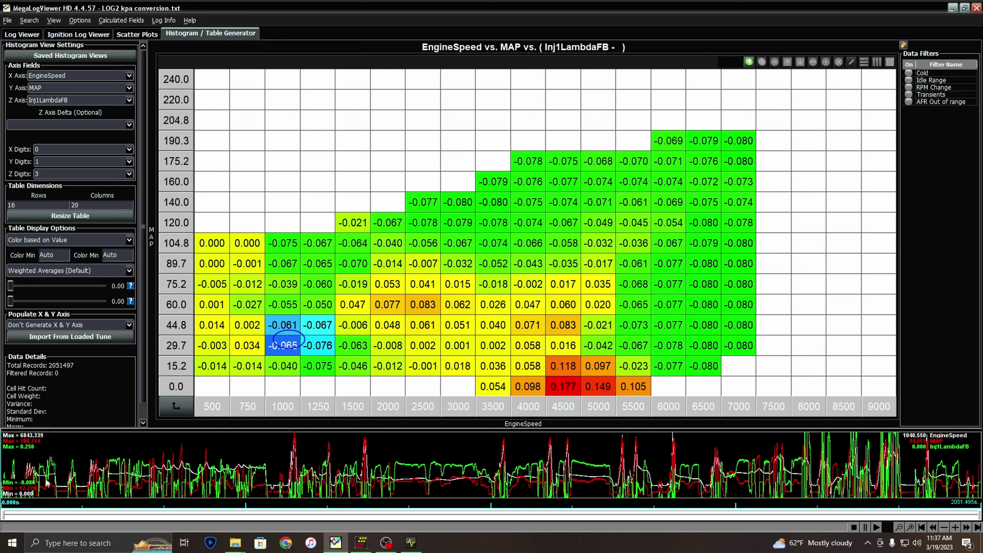
{"action": "left_click", "coordinate": [10, 472]}
Step: Try displaying the lambda feedback cells with 2 decimal digits and set the Z digits back to 3
{"action": "left_click", "coordinate": [132, 173]}
{"action": "left_click", "coordinate": [108, 186]}
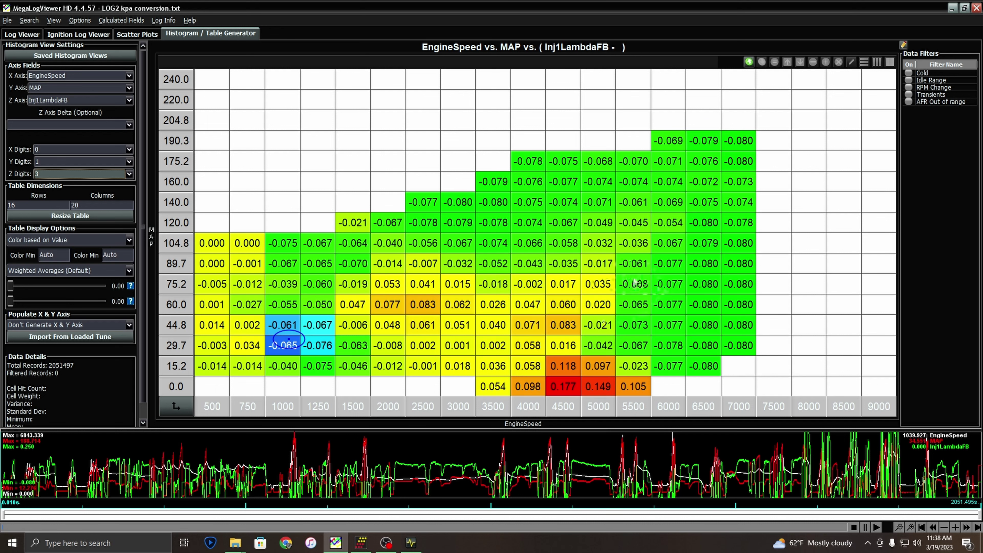
{"action": "left_click", "coordinate": [128, 173]}
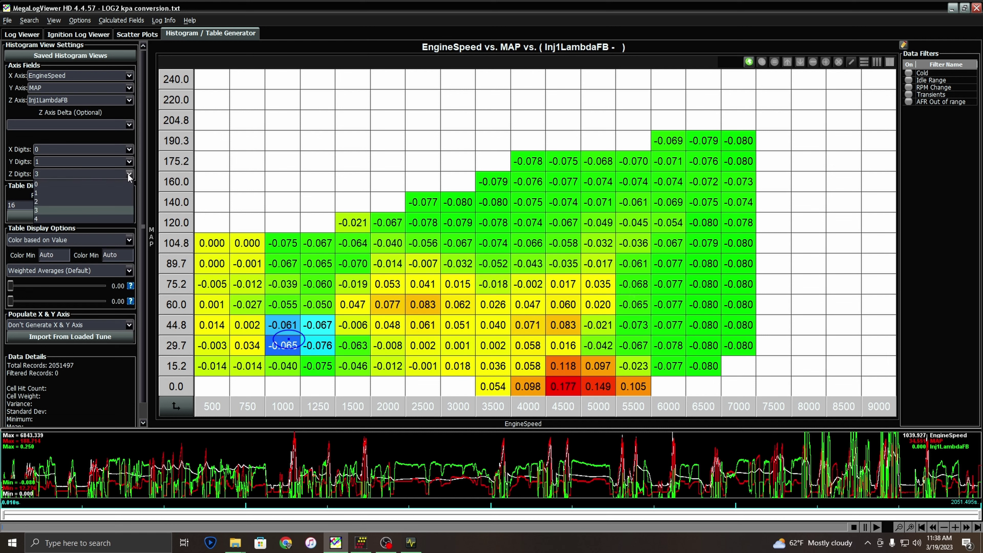
{"action": "left_click", "coordinate": [96, 201]}
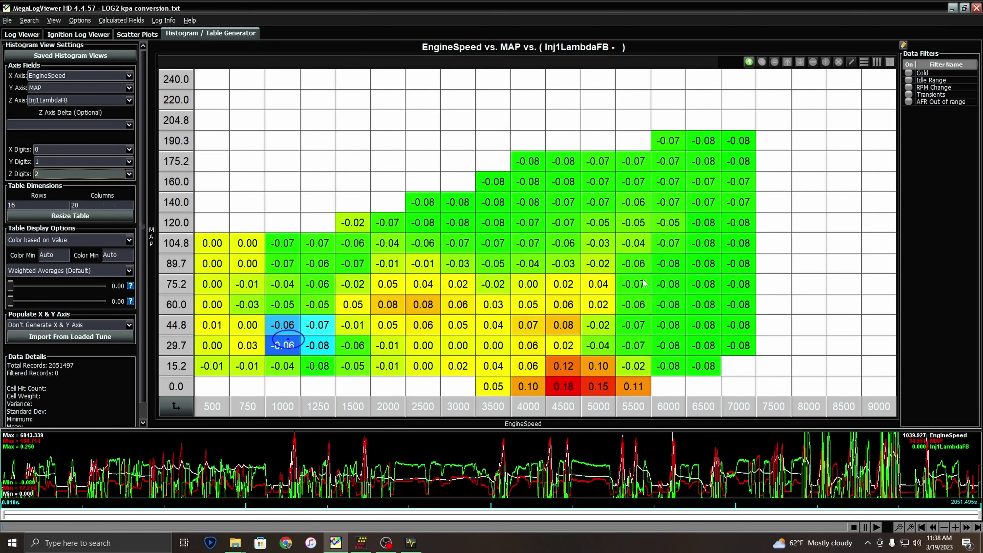
{"action": "left_click", "coordinate": [126, 175]}
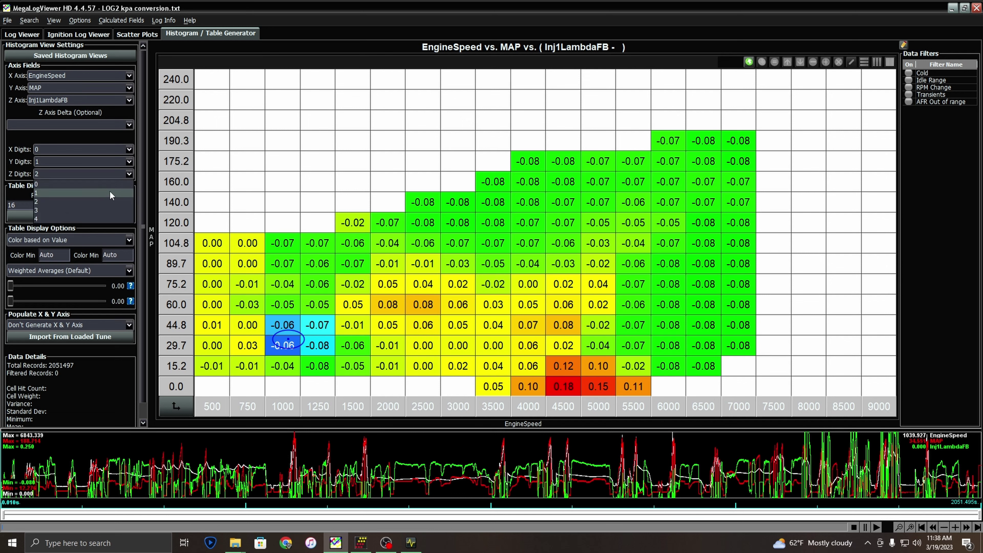
{"action": "left_click", "coordinate": [90, 210]}
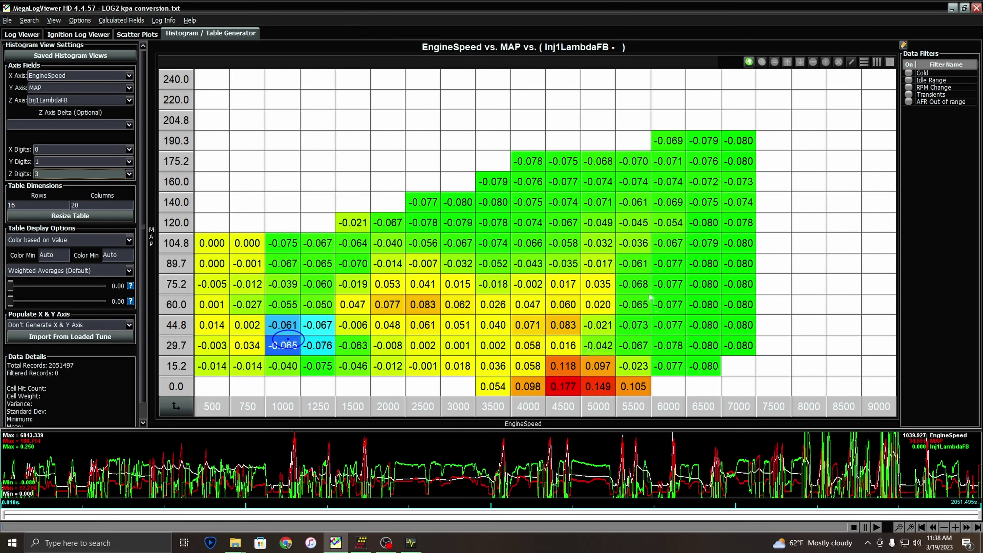
Step: Inspect the hit counts and weightings of the histogram's mid- and high-RPM cells, referring to the VE table in Infinity Tuner
{"action": "mouse_move", "coordinate": [639, 293]}
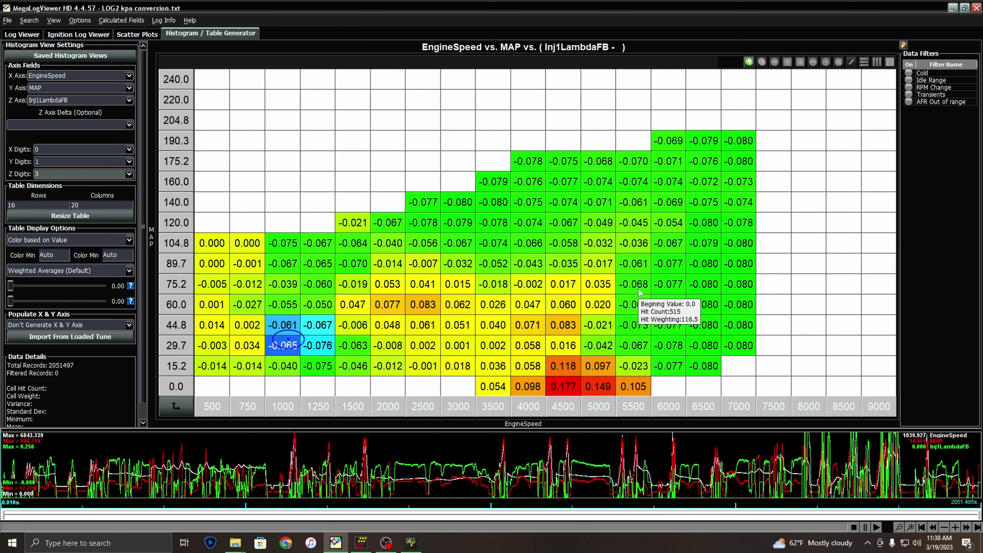
{"action": "mouse_move", "coordinate": [360, 546]}
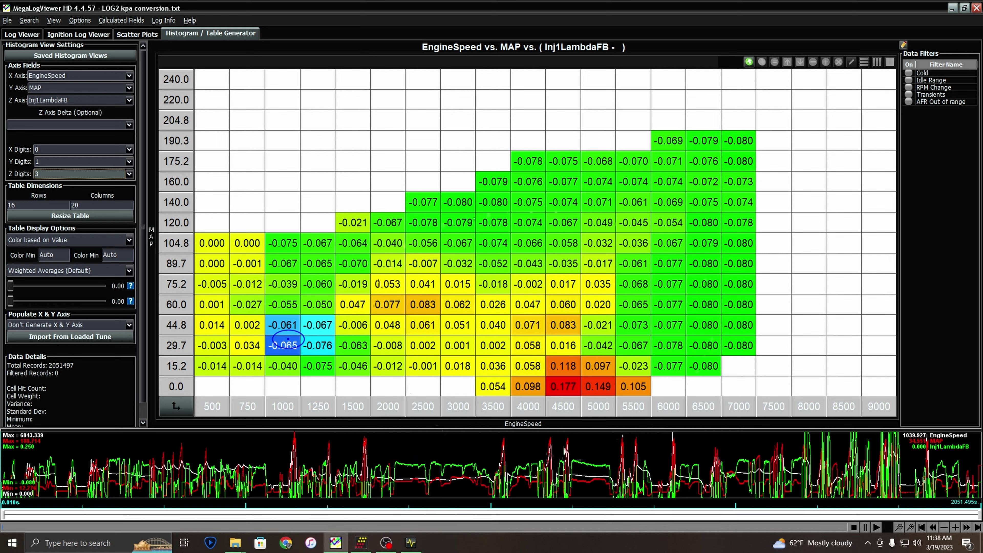
{"action": "left_click", "coordinate": [360, 545]}
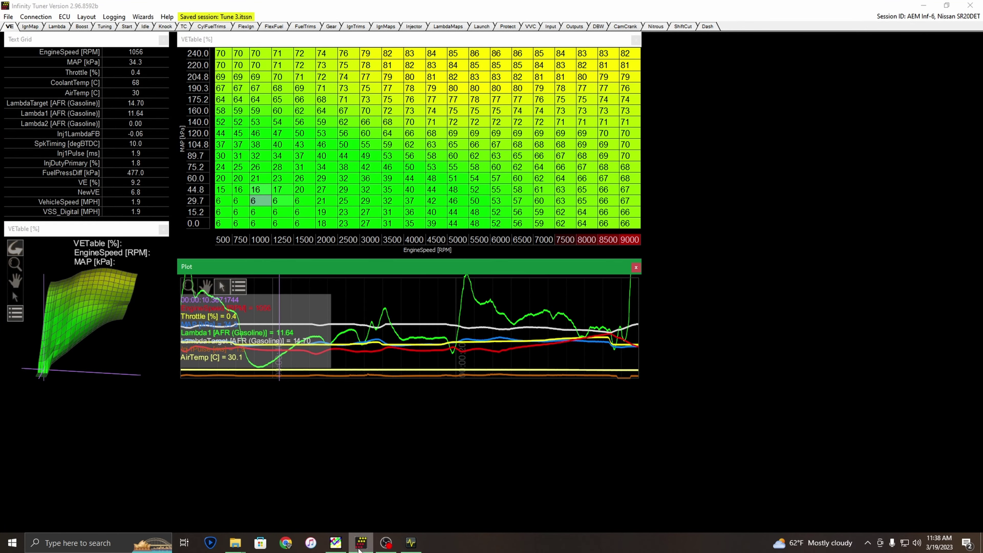
{"action": "left_click", "coordinate": [336, 543]}
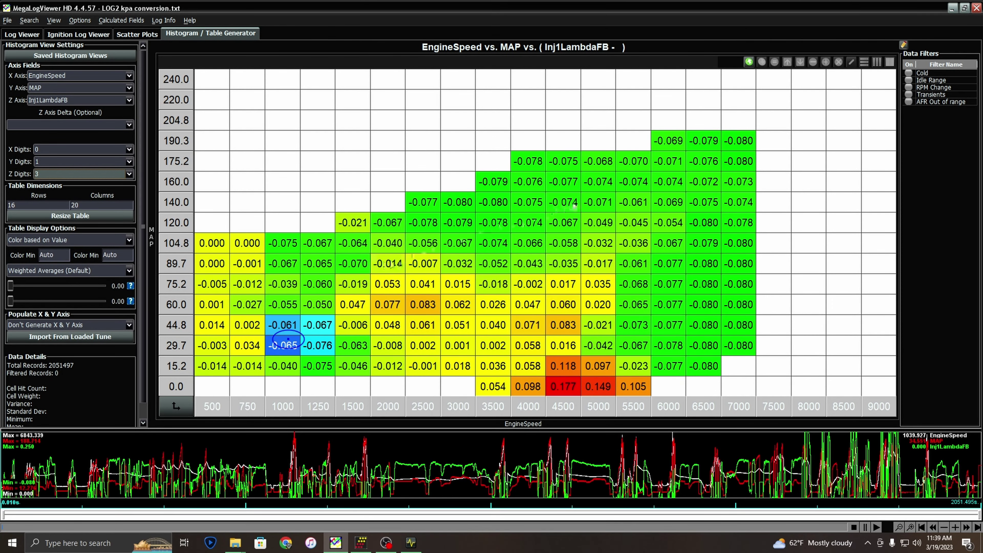
{"action": "mouse_move", "coordinate": [587, 204]}
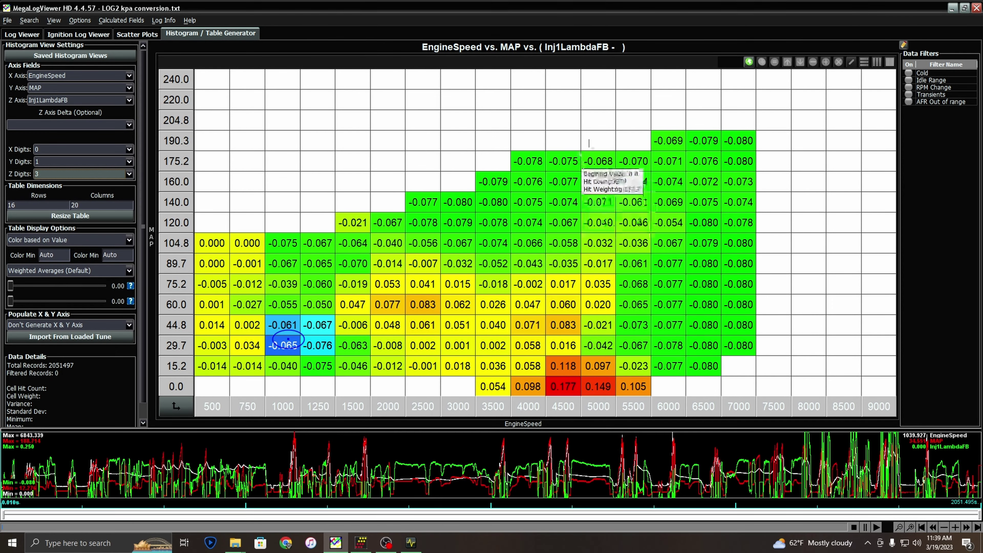
{"action": "mouse_move", "coordinate": [713, 174]}
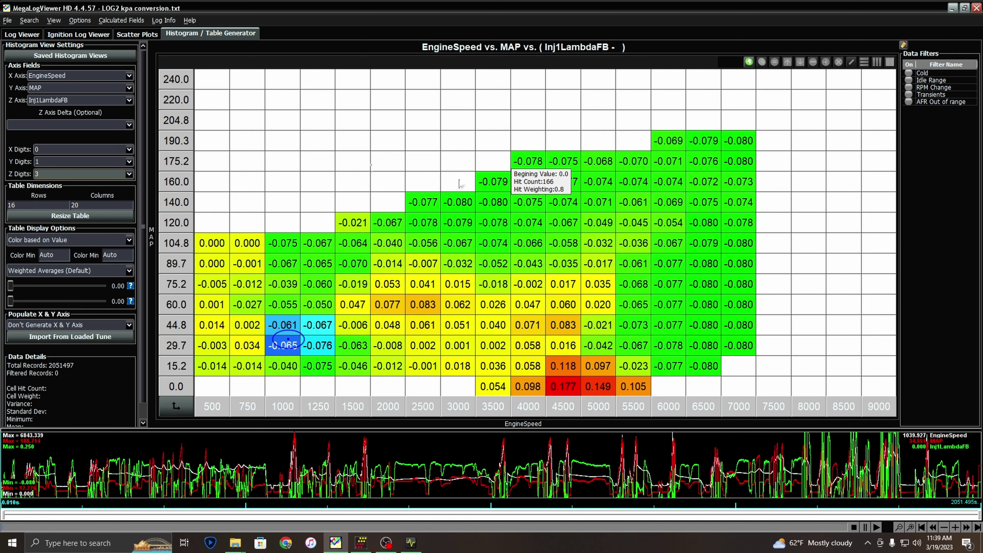
{"action": "mouse_move", "coordinate": [718, 155]}
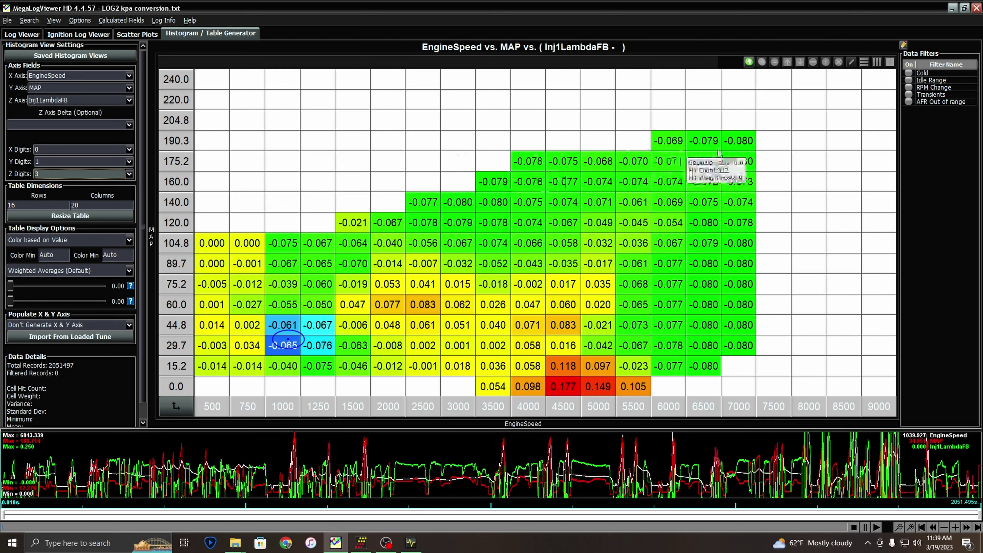
{"action": "mouse_move", "coordinate": [345, 291]}
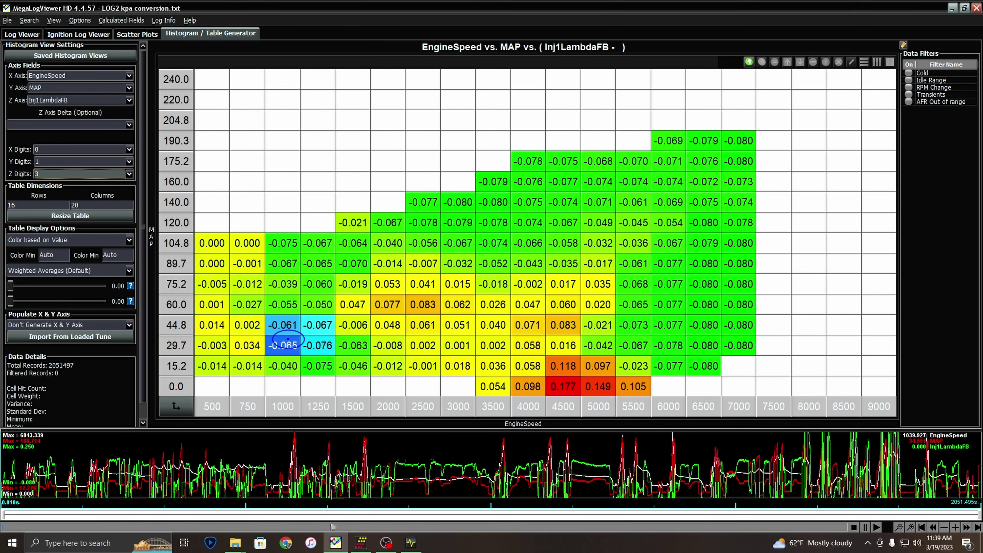
Step: Compare Inj1LambdaFB around 20 seconds into the Infinity Tuner log with the histogram in MegaLogViewer HD, and return to the VE table
{"action": "left_click", "coordinate": [360, 543]}
{"action": "left_click_drag", "start_coordinate": [366, 343], "coordinate": [466, 354]}
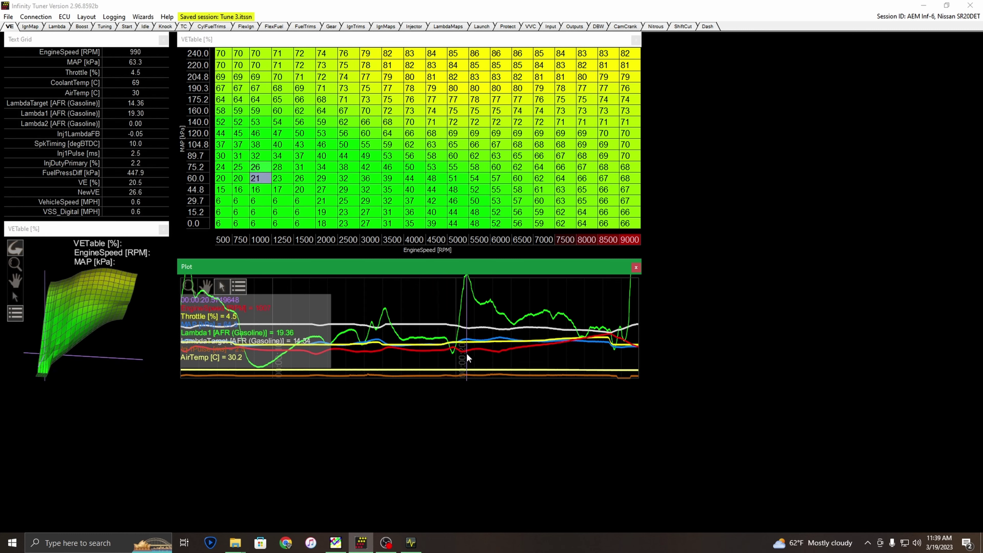
{"action": "left_click", "coordinate": [335, 542]}
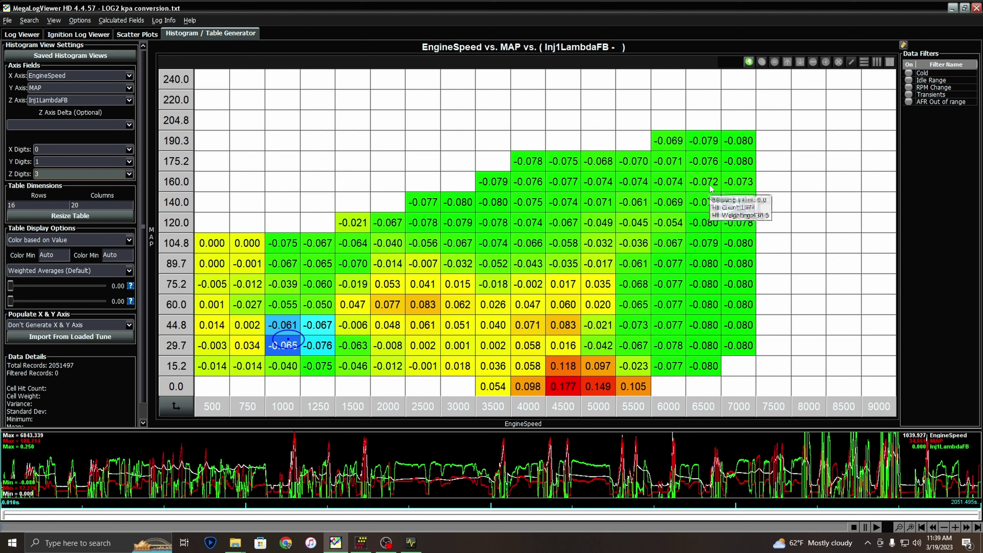
{"action": "mouse_move", "coordinate": [680, 253]}
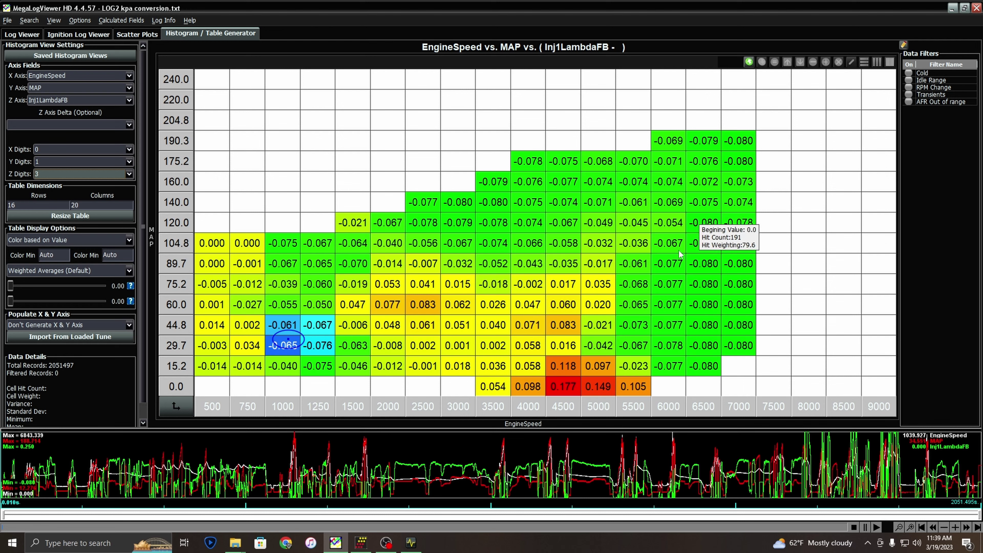
{"action": "left_click", "coordinate": [362, 544]}
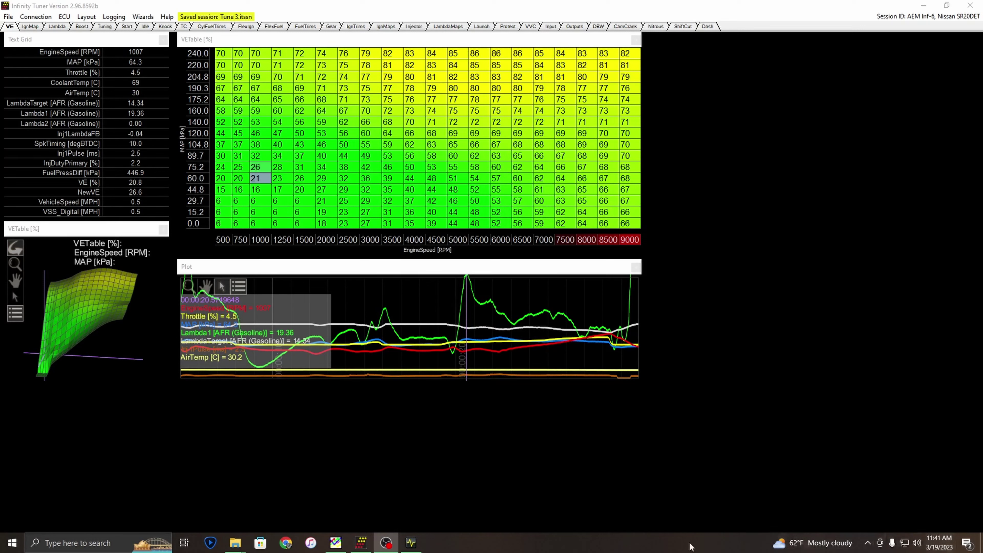
Step: Examine the Infinity Tuner log around 28 seconds, and switch to MegaLogViewer HD to inspect the Inj1LambdaFB histogram's high-load and mid-RPM cells
{"action": "left_click", "coordinate": [459, 320]}
{"action": "left_click", "coordinate": [461, 320]}
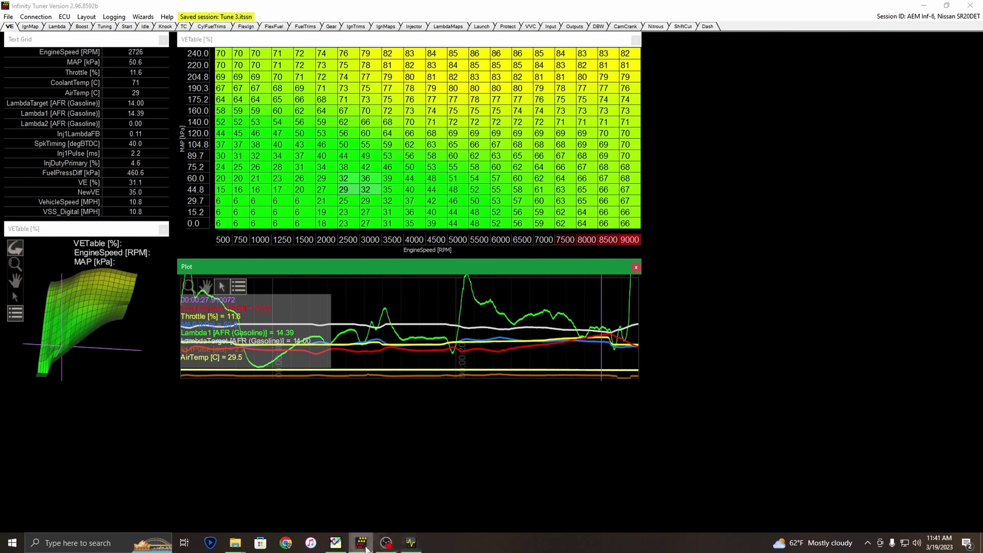
{"action": "left_click", "coordinate": [335, 543]}
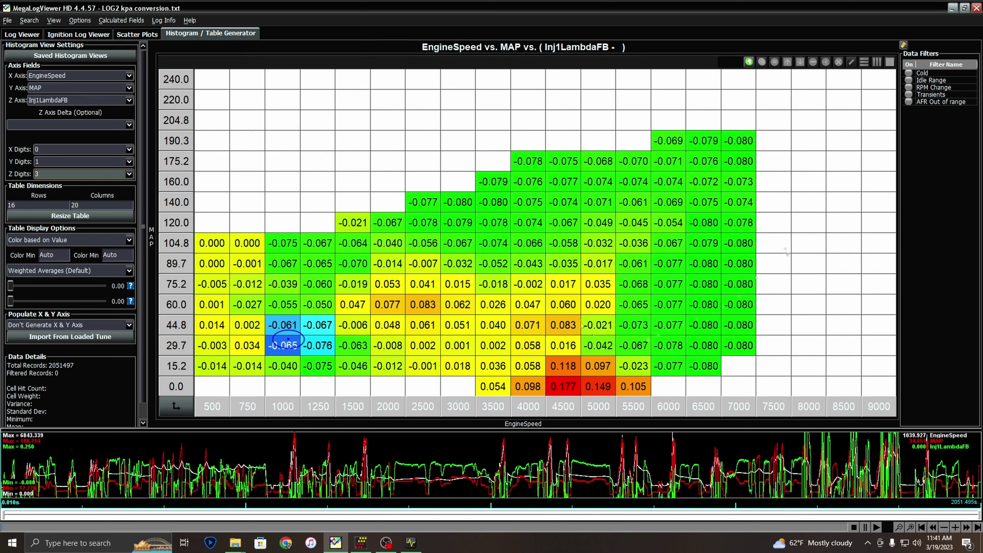
{"action": "mouse_move", "coordinate": [787, 246]}
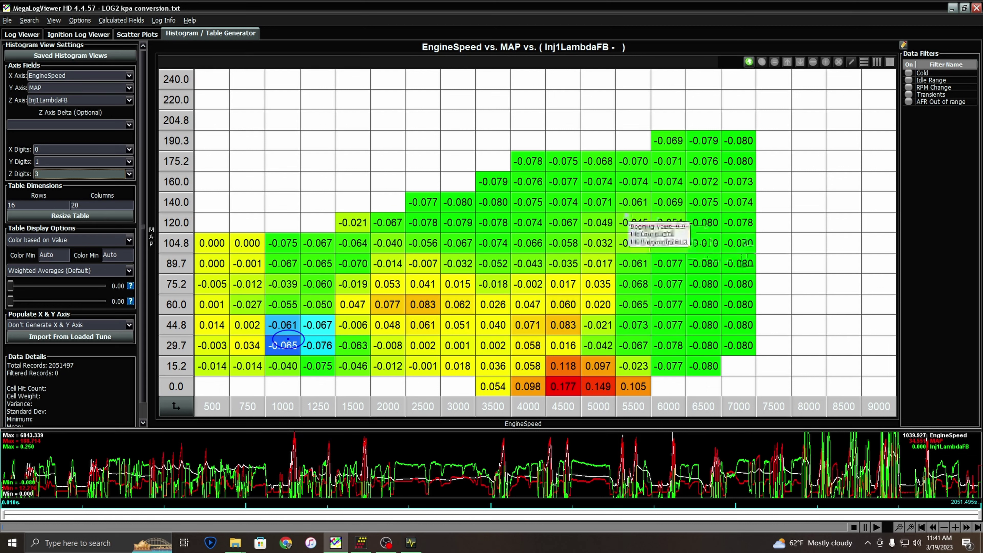
{"action": "mouse_move", "coordinate": [653, 227]}
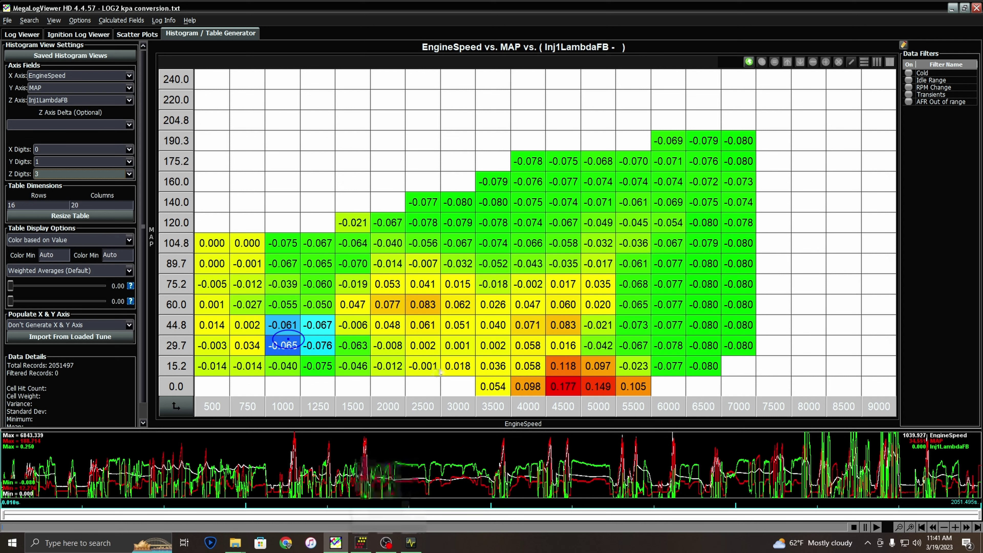
{"action": "mouse_move", "coordinate": [448, 364]}
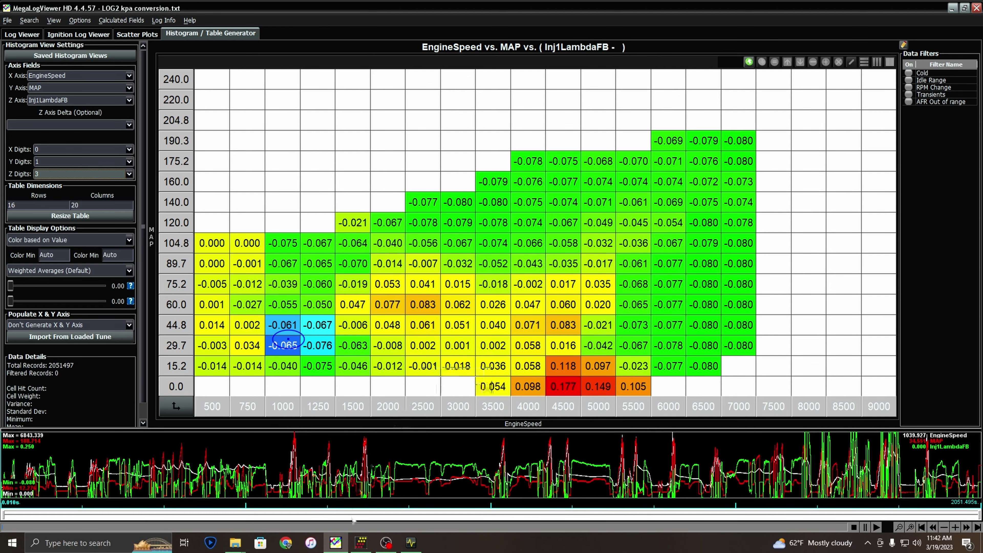
Step: Switch to Infinity Tuner and check the available Engine Load units in the Units Preference wizard, keeping kPa
{"action": "left_click", "coordinate": [361, 544]}
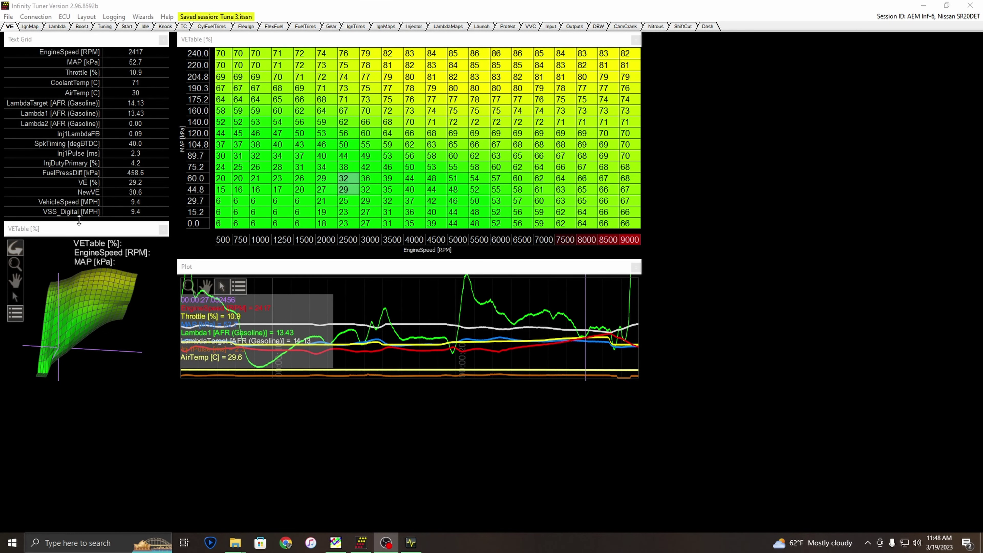
{"action": "left_click", "coordinate": [142, 17]}
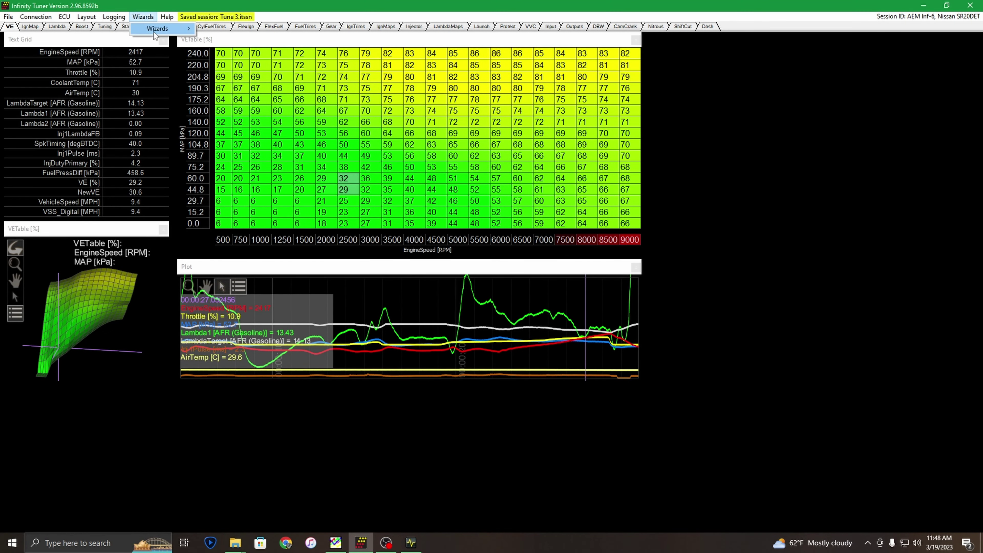
{"action": "mouse_move", "coordinate": [157, 30]}
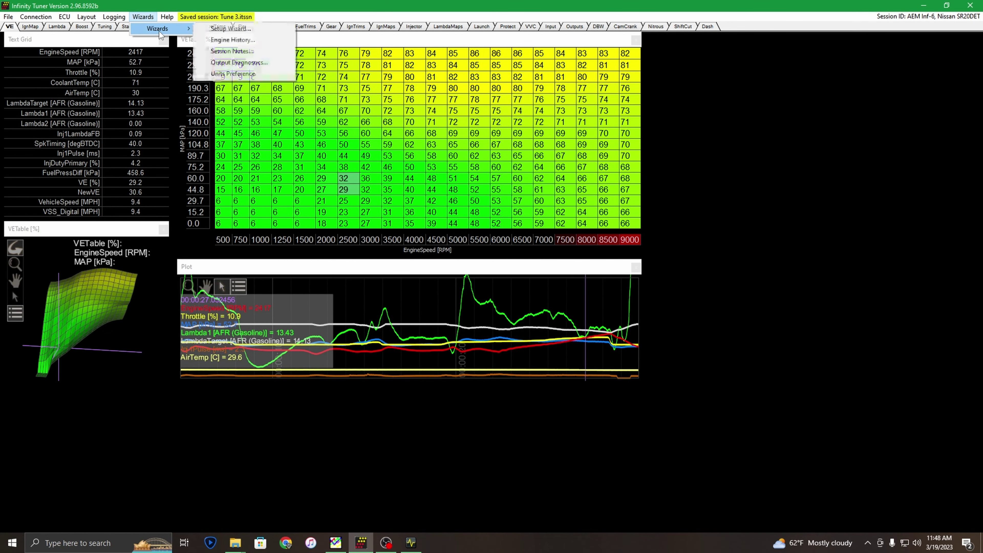
{"action": "left_click", "coordinate": [251, 73]}
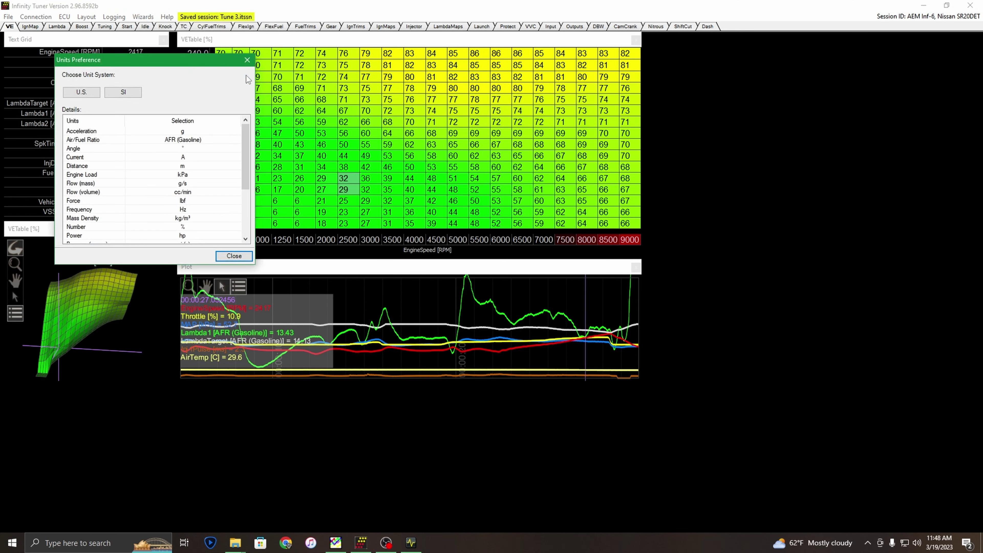
{"action": "mouse_move", "coordinate": [104, 65]}
{"action": "left_mouse_down"}
{"action": "mouse_move", "coordinate": [478, 114]}
{"action": "mouse_move", "coordinate": [179, 130]}
{"action": "mouse_move", "coordinate": [101, 84]}
{"action": "mouse_move", "coordinate": [93, 62]}
{"action": "left_mouse_up"}
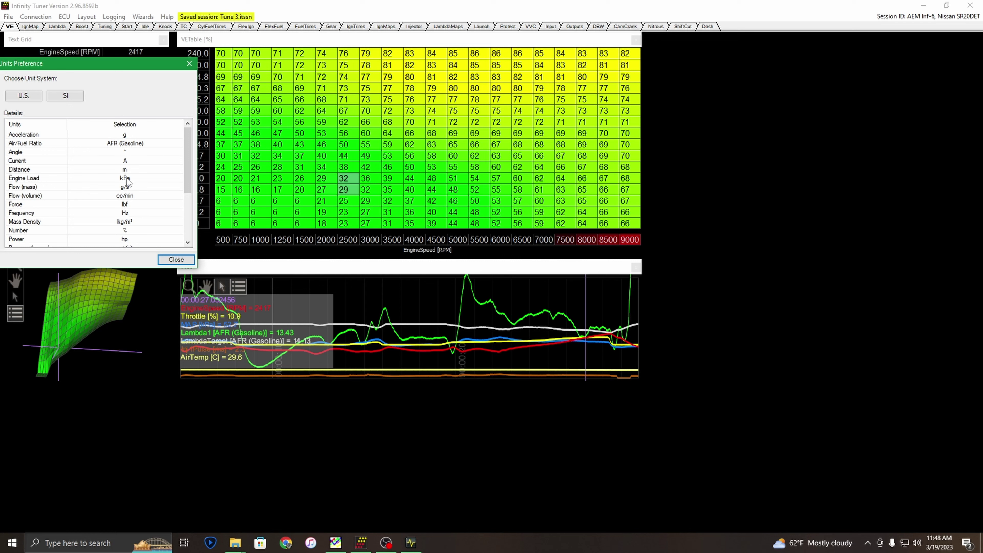
{"action": "left_click_drag", "start_coordinate": [129, 63], "coordinate": [152, 70]}
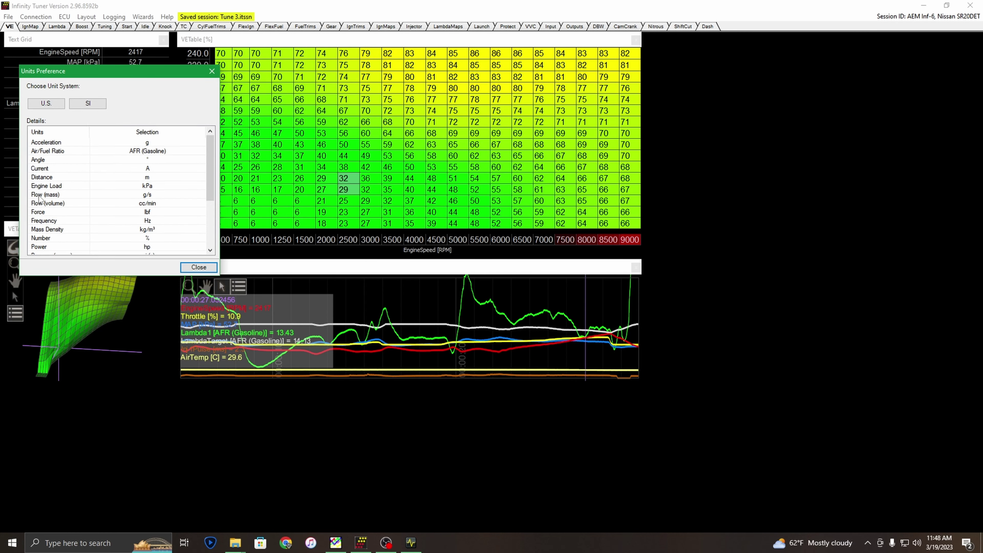
{"action": "double_click", "coordinate": [148, 186]}
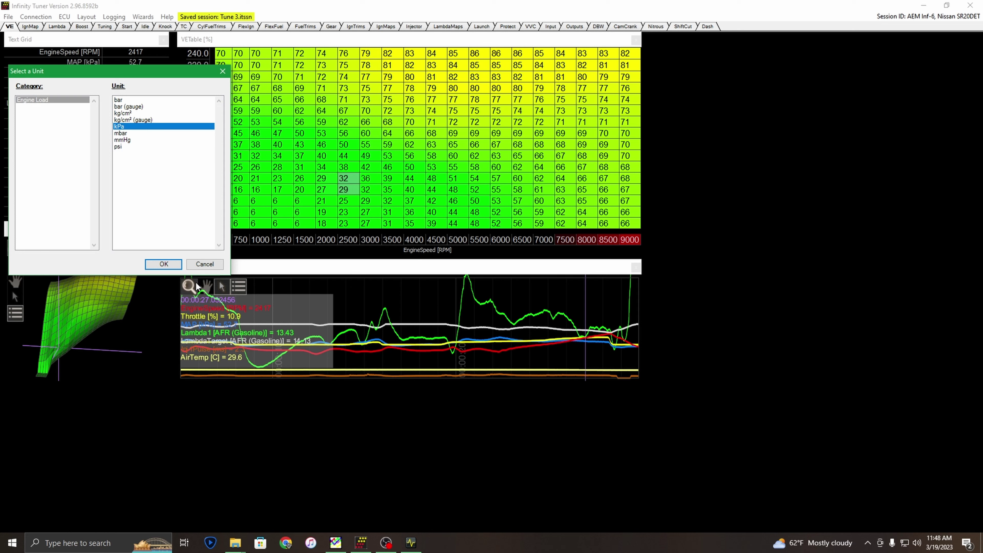
{"action": "left_click", "coordinate": [204, 264]}
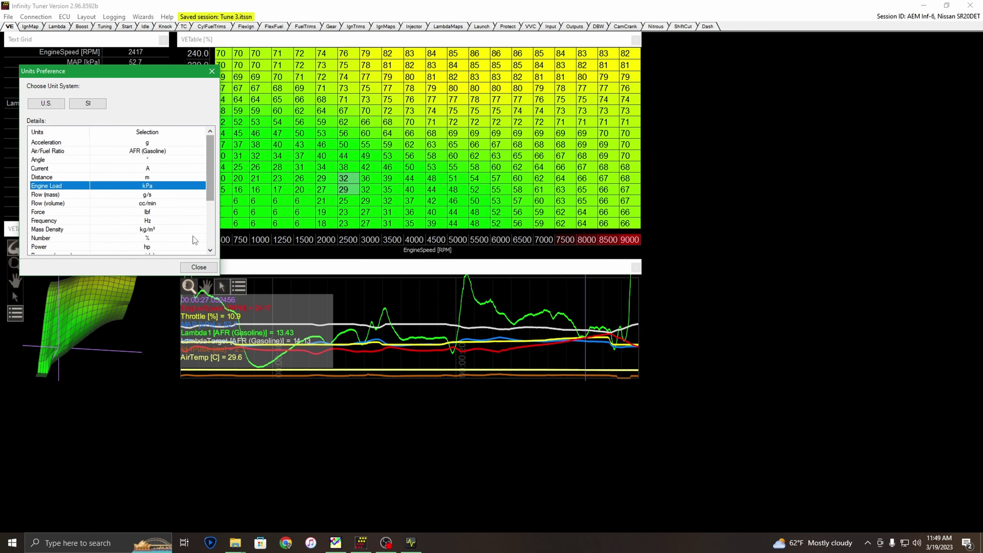
{"action": "left_click", "coordinate": [197, 269]}
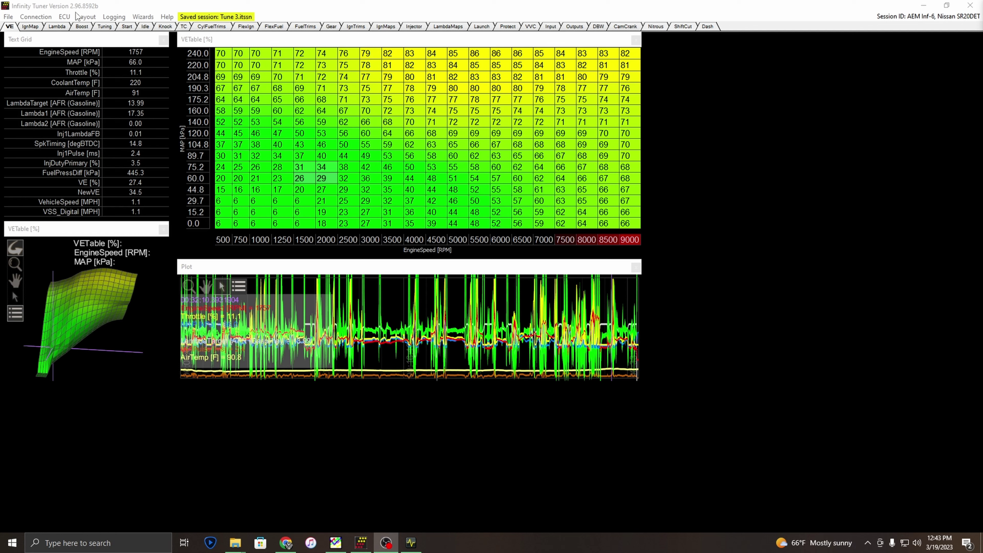
Step: Review the lambda feedback limits and activation criteria on the Setup Wizard's Lambda Control page, and close the wizard
{"action": "left_click", "coordinate": [152, 9]}
{"action": "left_click", "coordinate": [146, 17]}
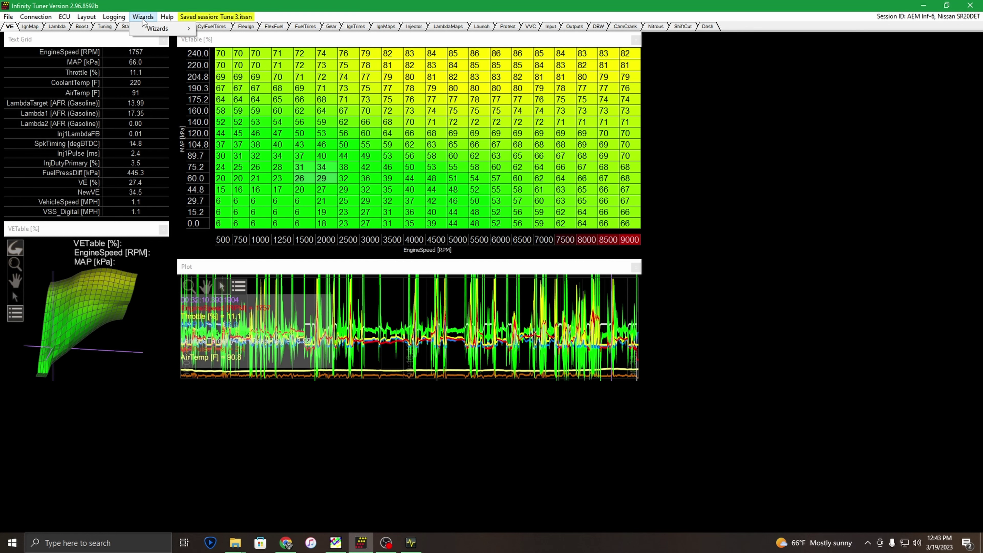
{"action": "mouse_move", "coordinate": [174, 34]}
{"action": "left_click", "coordinate": [243, 29]}
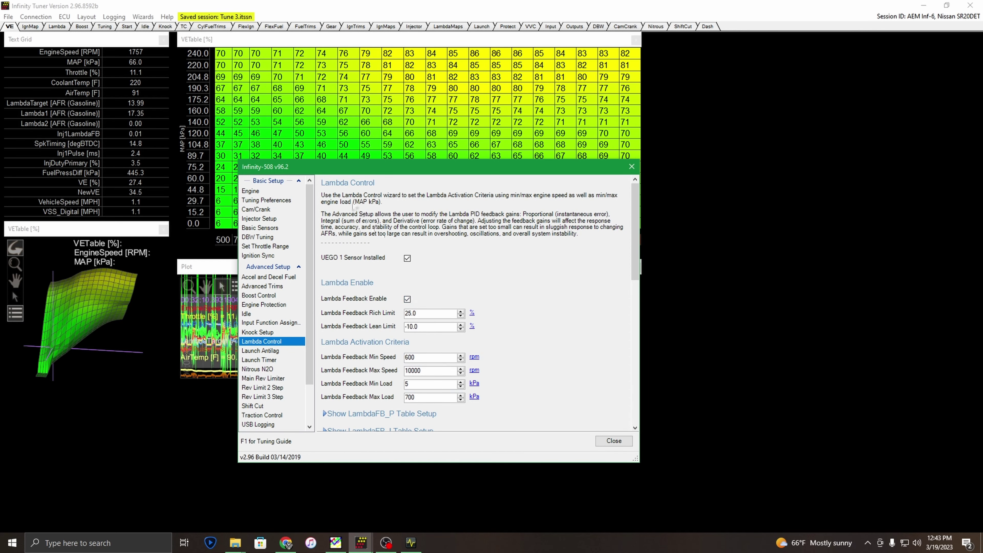
{"action": "left_click_drag", "start_coordinate": [371, 170], "coordinate": [763, 259]}
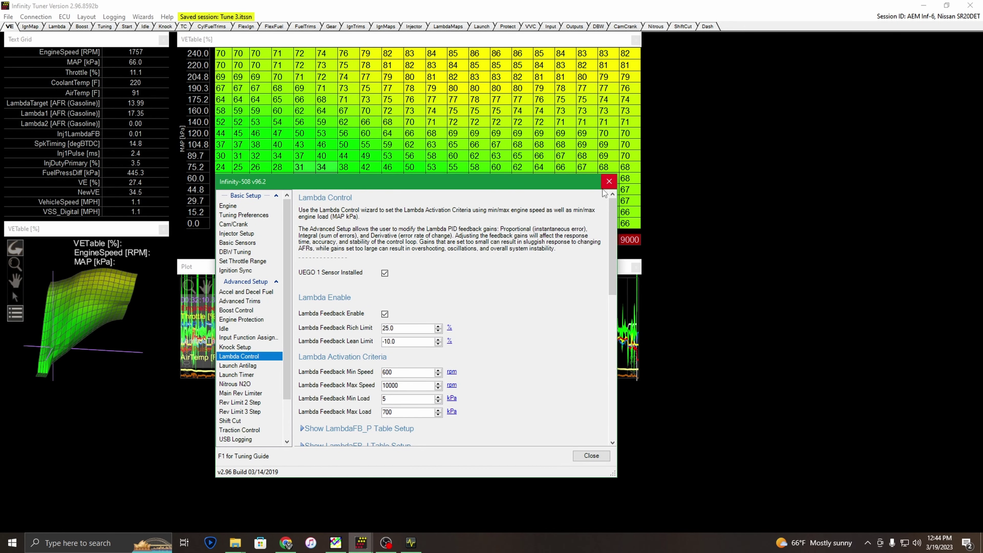
{"action": "left_click", "coordinate": [611, 186]}
{"action": "left_click", "coordinate": [594, 459]}
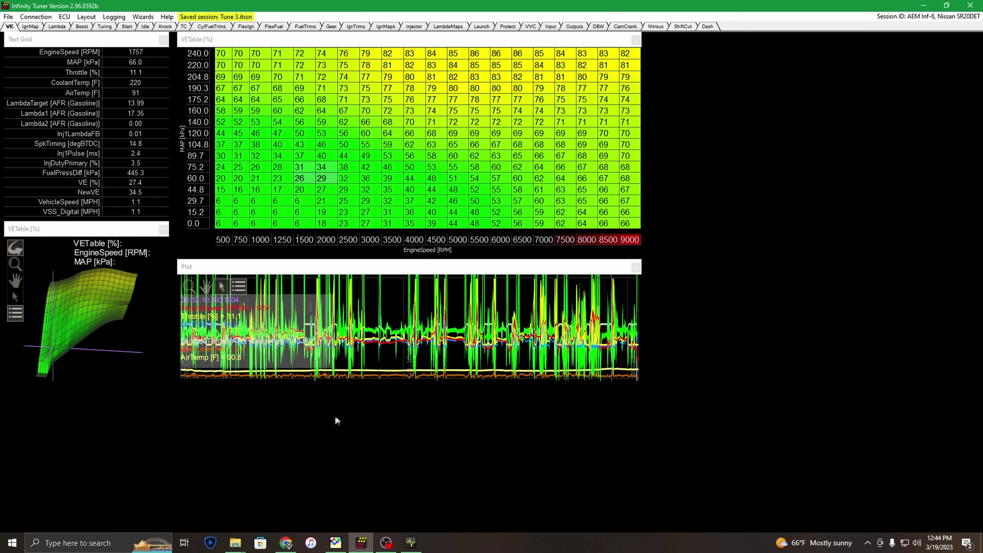
Step: View the Lambda1 minus LambdaTargetTable histogram in MegaLogViewer HD, and examine the LambdaTargetTable among Infinity Tuner's lambda maps
{"action": "left_click", "coordinate": [336, 544]}
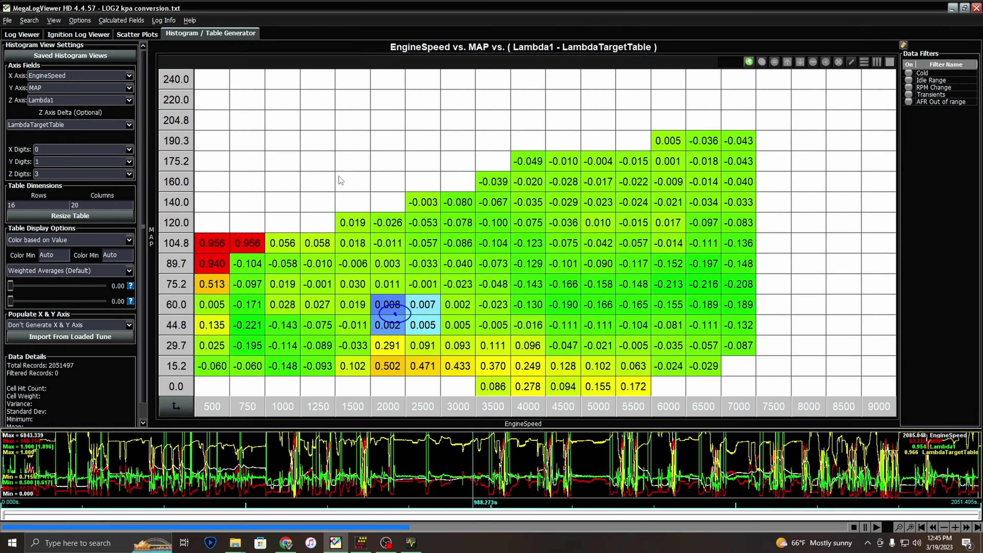
{"action": "mouse_move", "coordinate": [340, 179]}
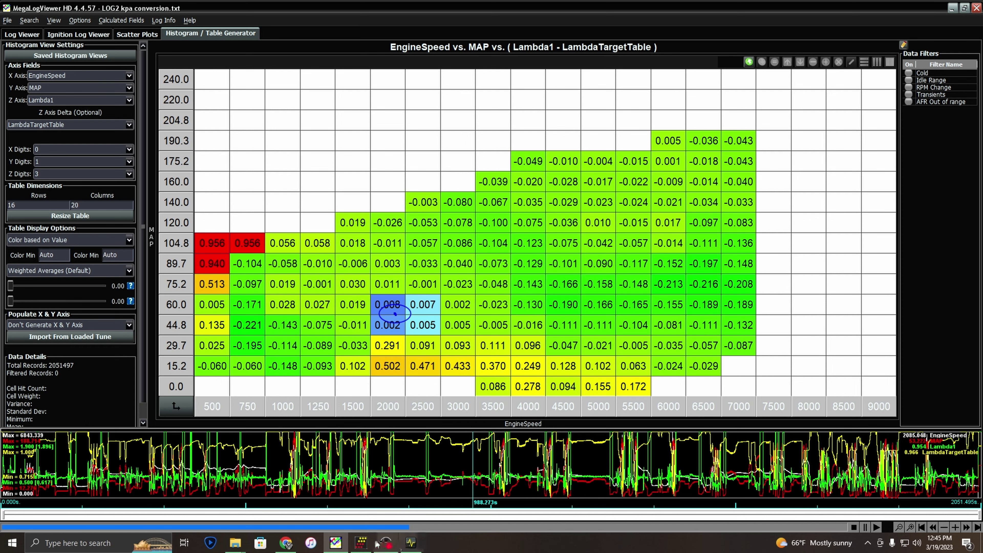
{"action": "left_click", "coordinate": [365, 544]}
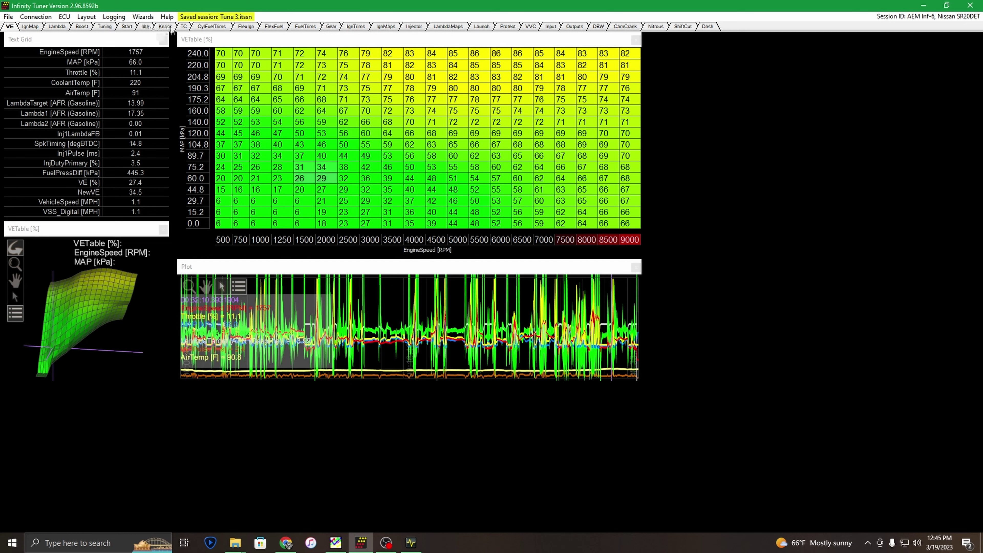
{"action": "left_click", "coordinate": [305, 27]}
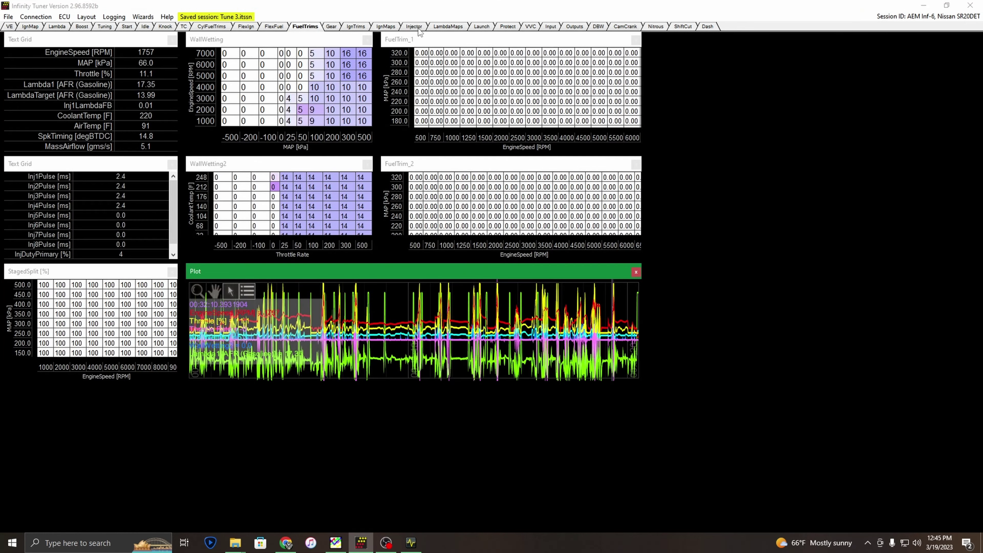
{"action": "left_click", "coordinate": [442, 27]}
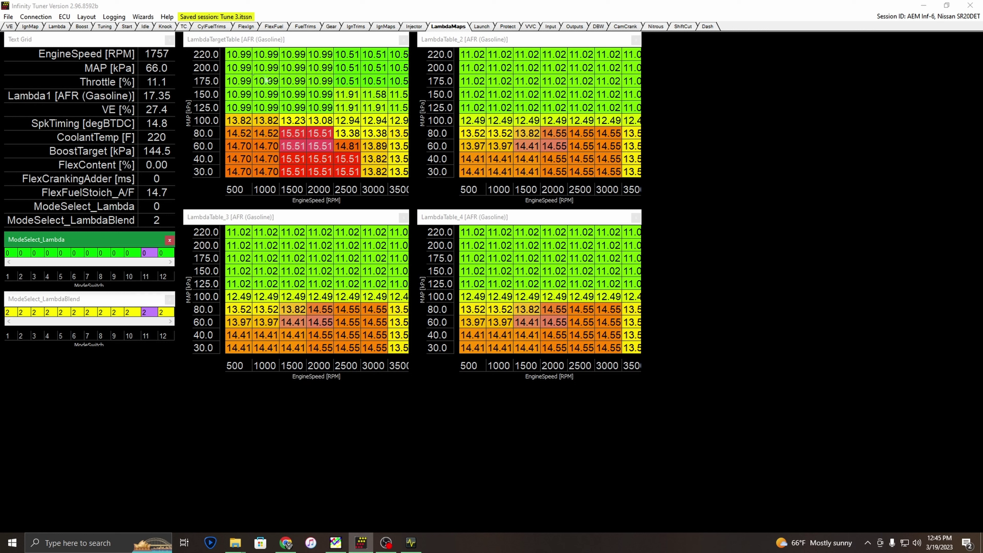
{"action": "mouse_move", "coordinate": [409, 145]}
{"action": "left_mouse_down"}
{"action": "mouse_move", "coordinate": [948, 149]}
{"action": "mouse_move", "coordinate": [937, 138]}
{"action": "mouse_move", "coordinate": [387, 140]}
{"action": "mouse_move", "coordinate": [982, 113]}
{"action": "mouse_move", "coordinate": [410, 139]}
{"action": "left_mouse_up"}
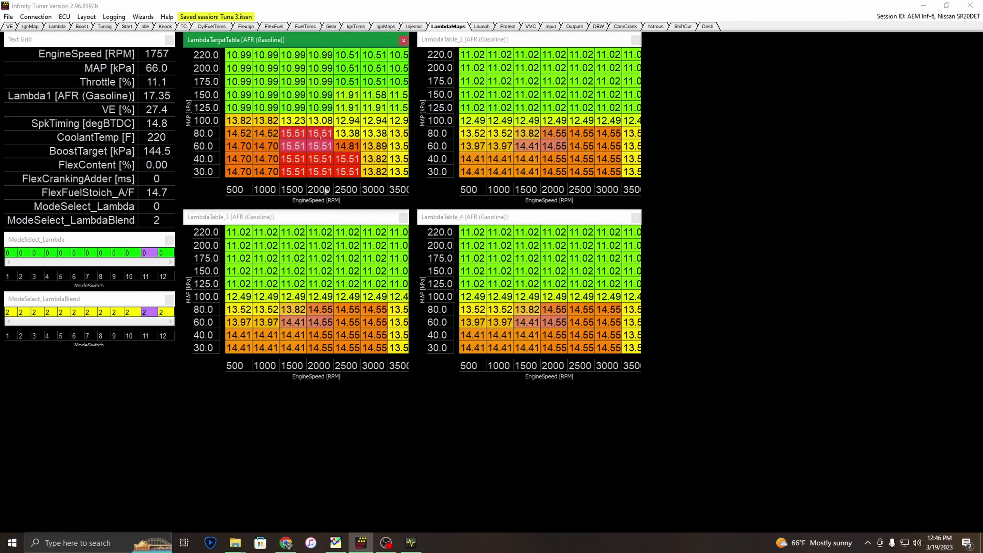
Step: Check the lambda error histogram in MegaLogViewer HD against the target table, and return to the VE table in Infinity Tuner
{"action": "mouse_move", "coordinate": [340, 545]}
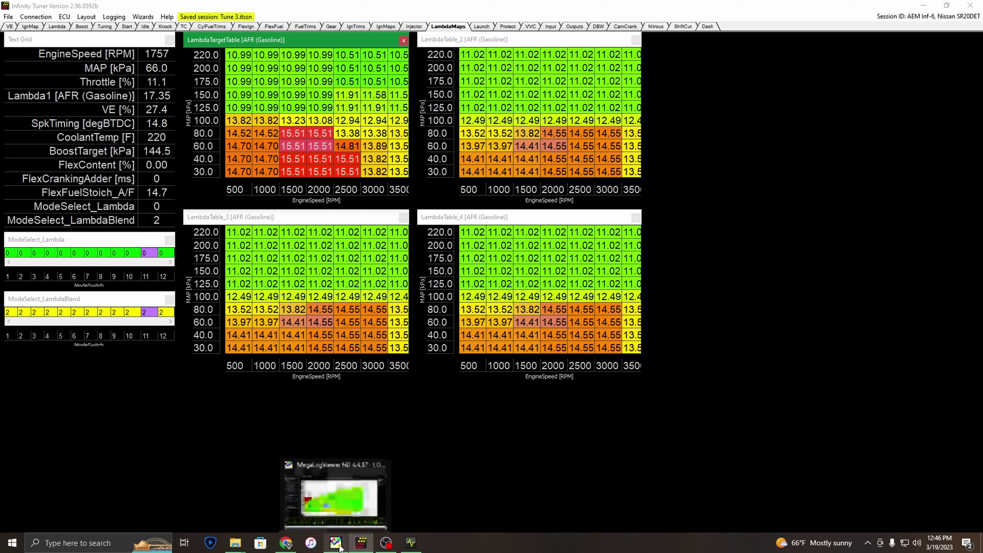
{"action": "left_click", "coordinate": [387, 503]}
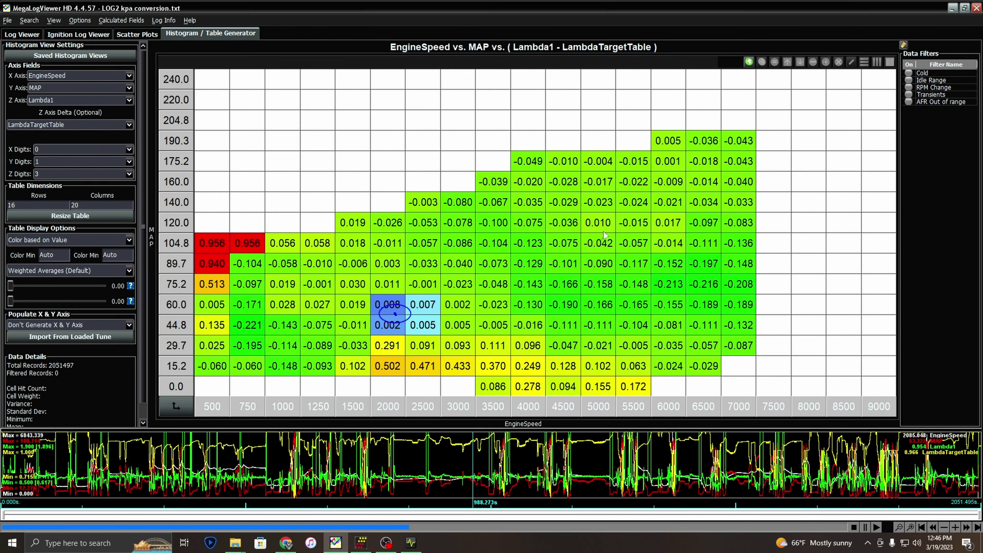
{"action": "mouse_move", "coordinate": [605, 232]}
{"action": "mouse_move", "coordinate": [364, 548]}
{"action": "left_click", "coordinate": [326, 468]}
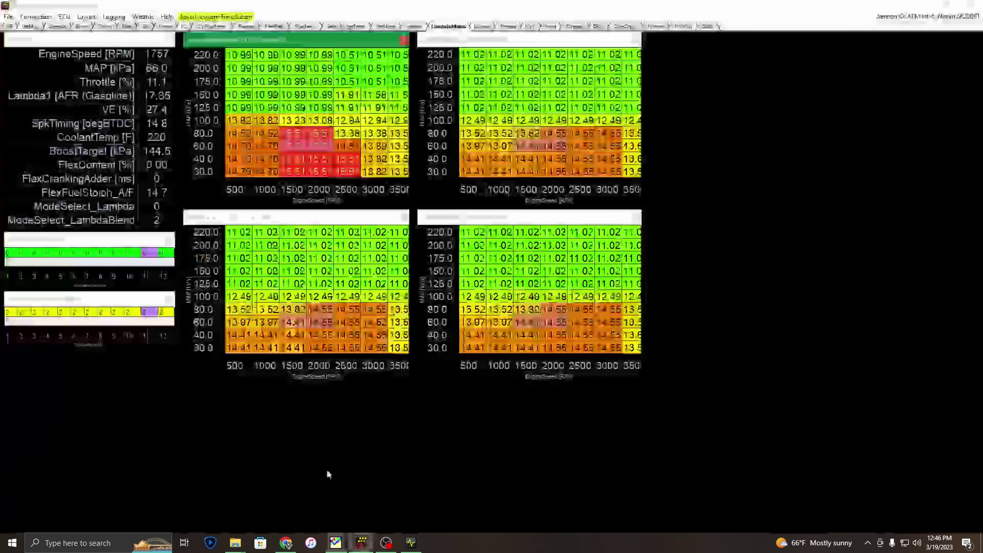
{"action": "key", "text": "ctrl+1"}
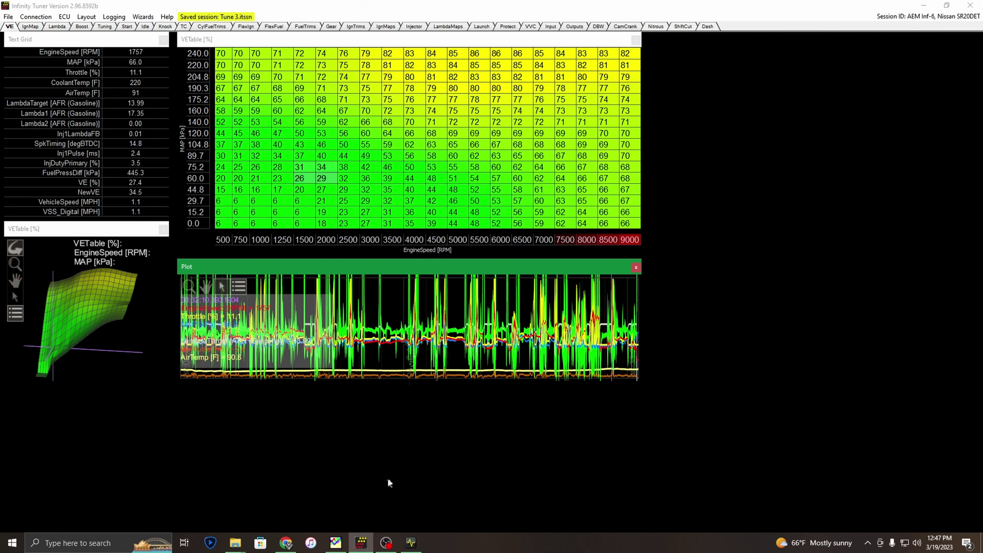
Step: Switch to MegaLogViewer HD and inspect the lambda error histogram's hit counts and weightings in high-load and 2500 RPM cells
{"action": "mouse_move", "coordinate": [387, 544]}
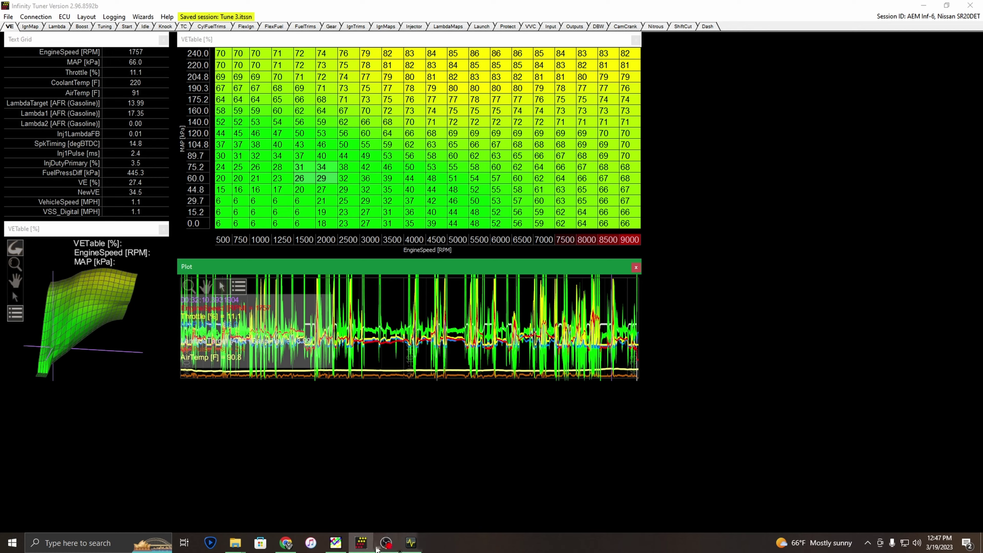
{"action": "left_click", "coordinate": [335, 542]}
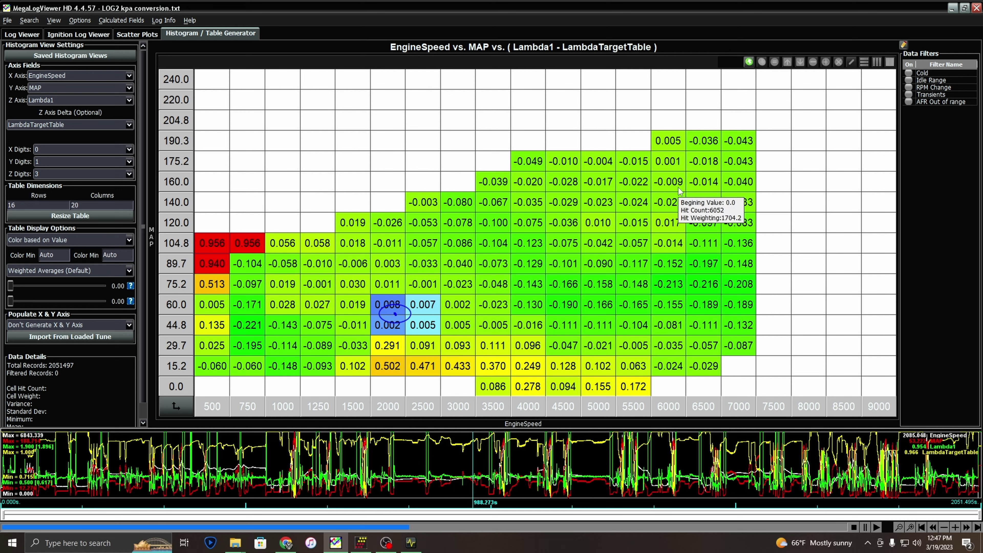
{"action": "mouse_move", "coordinate": [428, 324]}
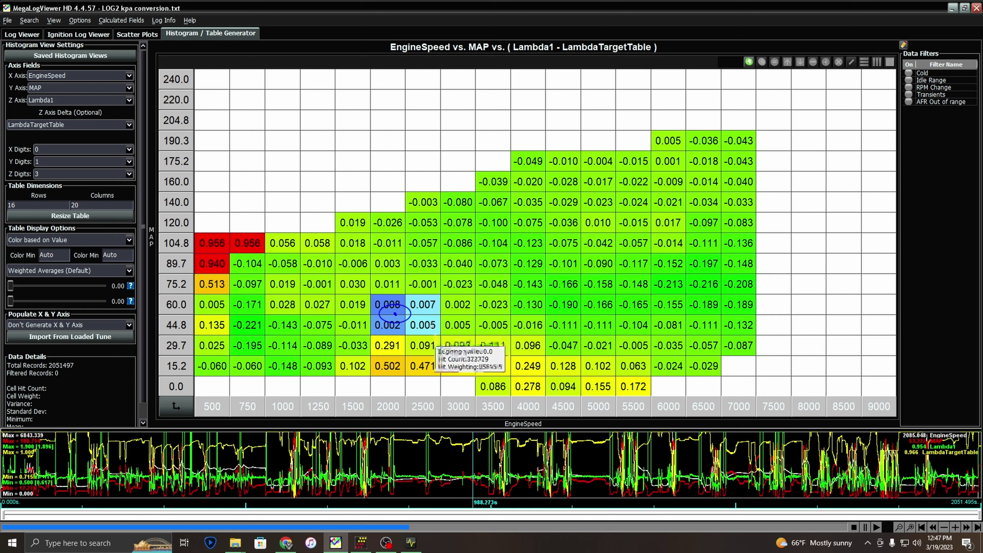
{"action": "mouse_move", "coordinate": [430, 345]}
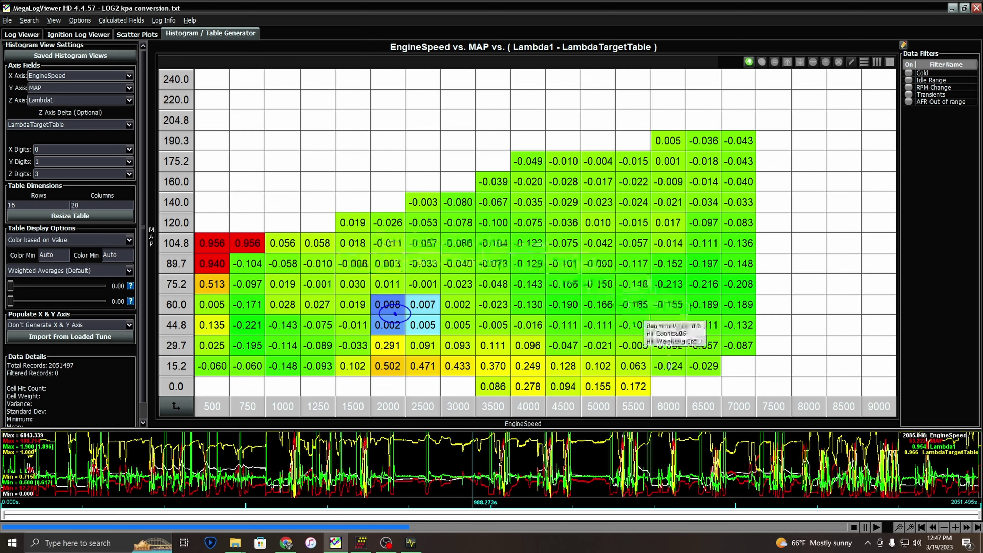
Step: Move the log cursor to about 664 s and examine the corresponding cells of the lambda error histogram
{"action": "left_click", "coordinate": [338, 468]}
{"action": "left_click_drag", "start_coordinate": [338, 467], "coordinate": [318, 468]}
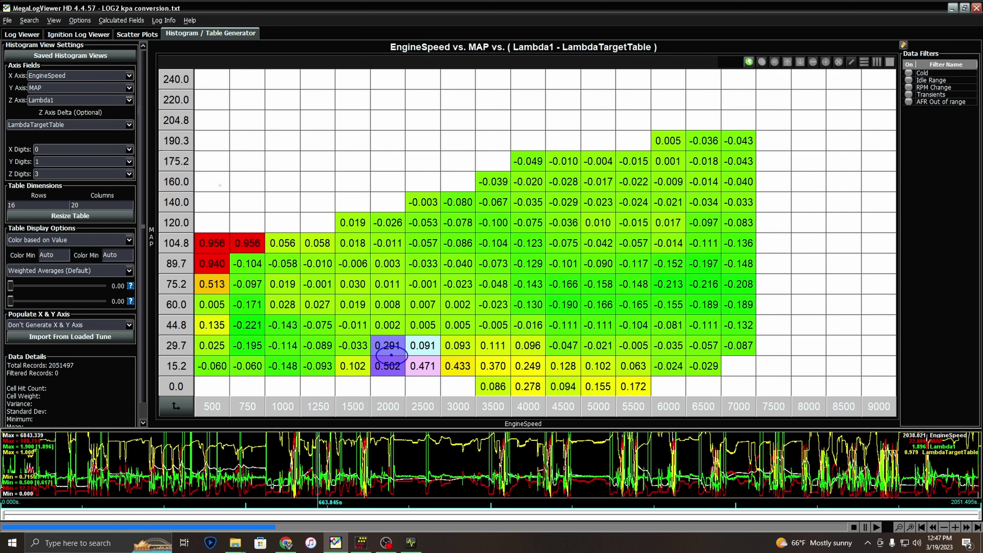
{"action": "mouse_move", "coordinate": [364, 244]}
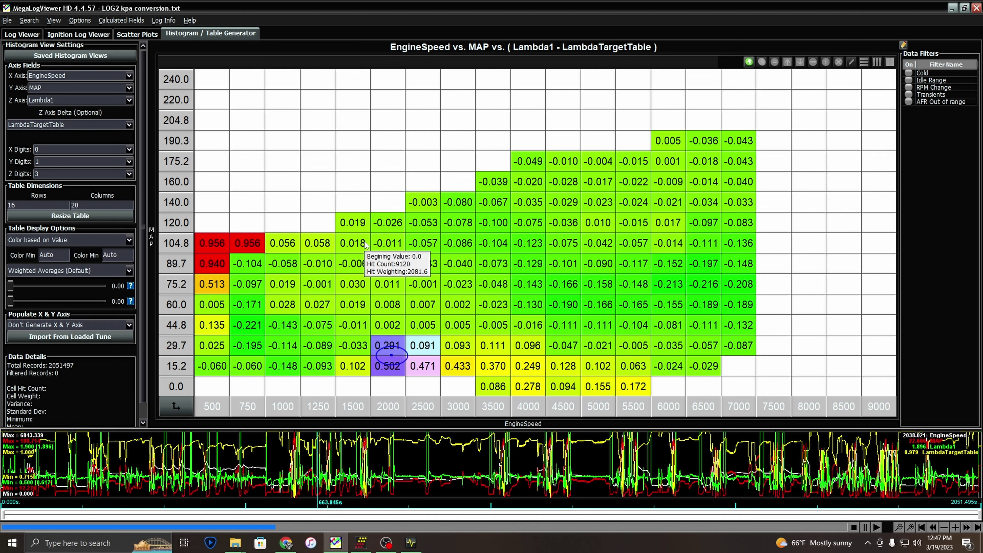
{"action": "mouse_move", "coordinate": [656, 167]}
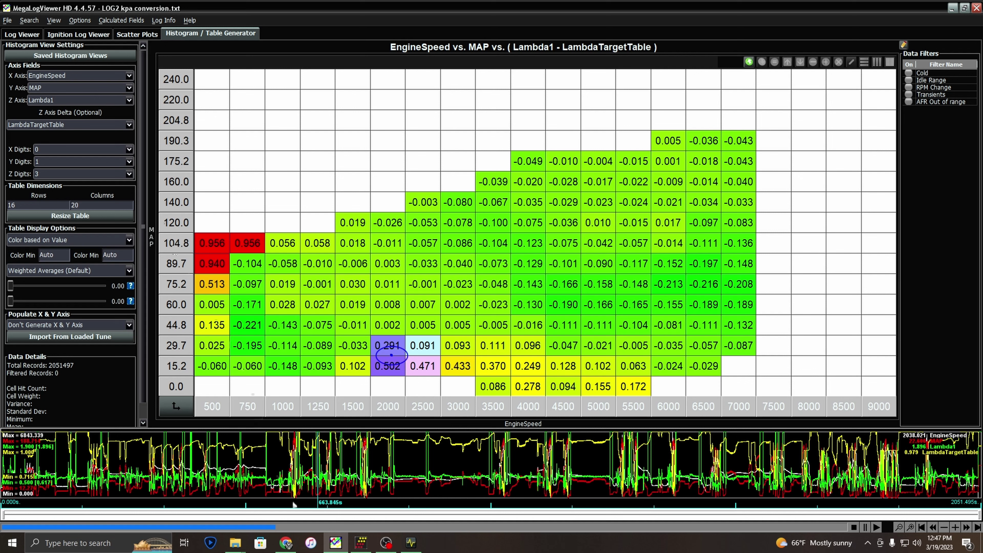
{"action": "mouse_move", "coordinate": [361, 549]}
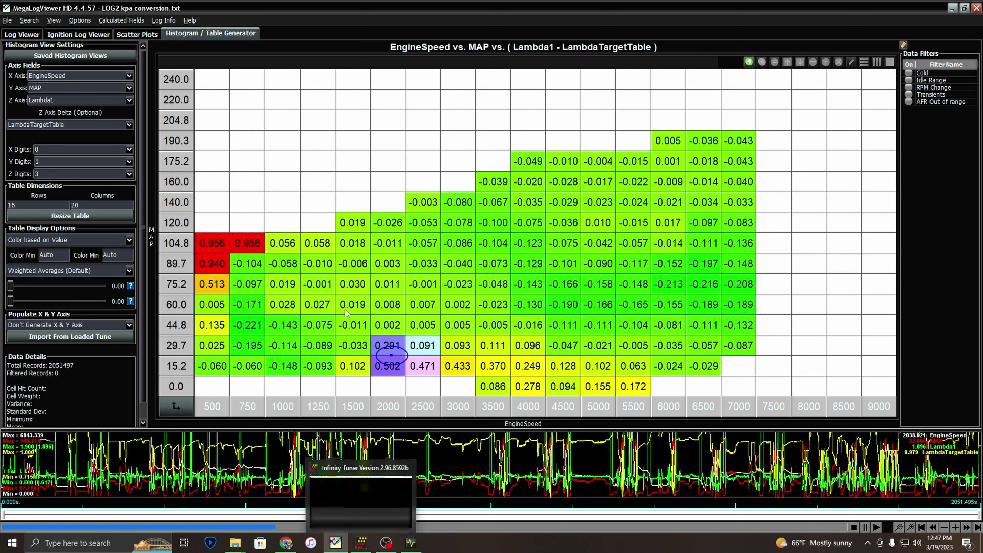
{"action": "left_click", "coordinate": [361, 543]}
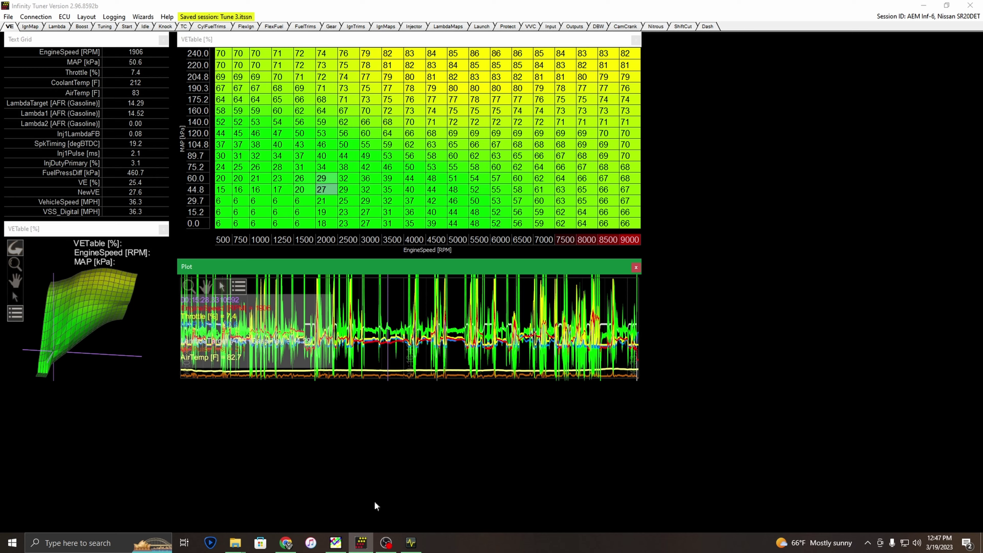
{"action": "left_click", "coordinate": [411, 542]}
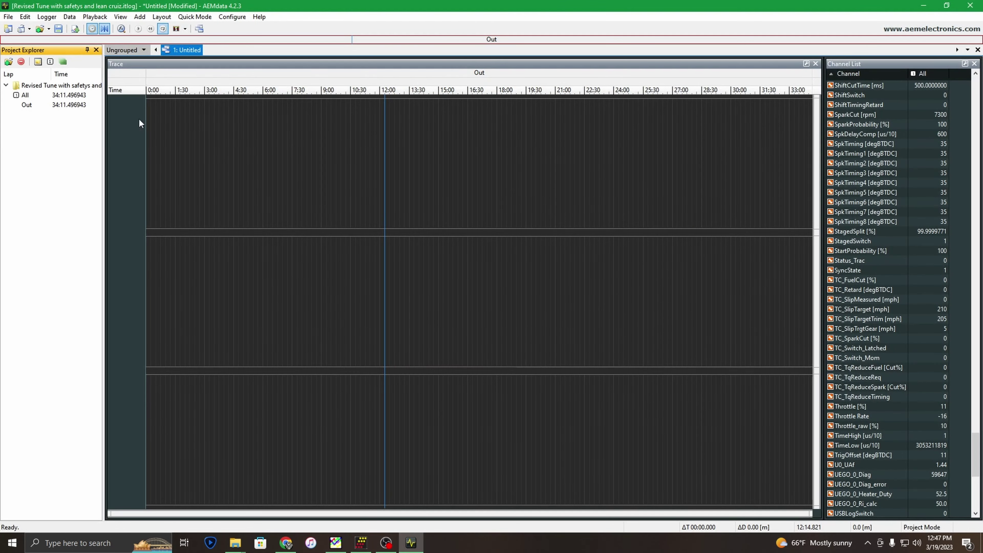
Step: Switch to MegaLogViewer HD and add Lambda1 to Graph 2 of the log viewer as its second channel
{"action": "left_click", "coordinate": [335, 543]}
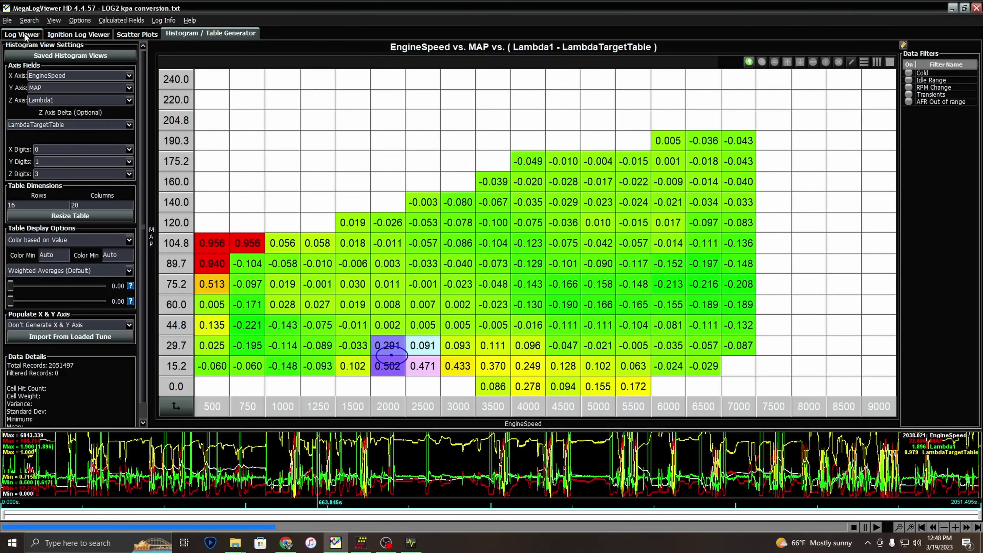
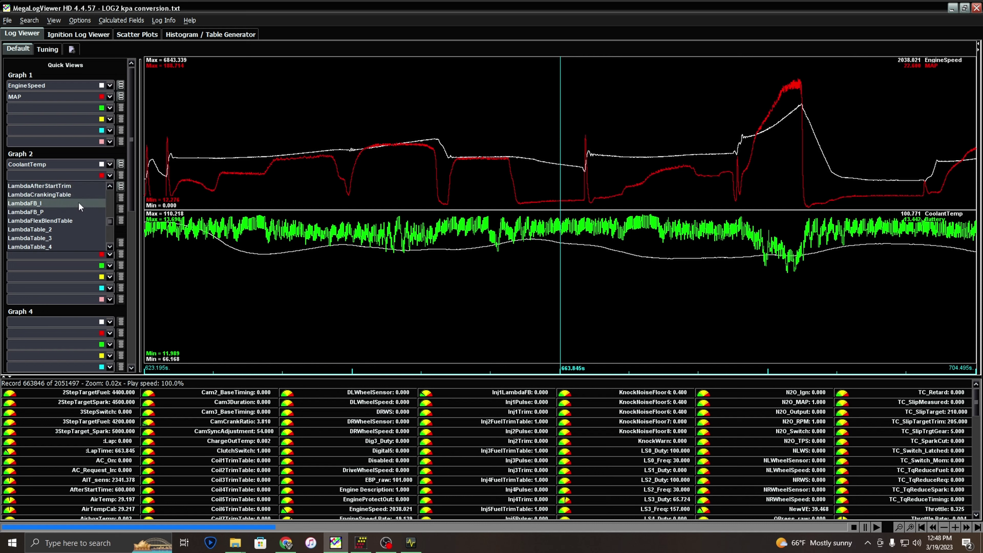
{"action": "scroll", "coordinate": [78, 203], "scroll_direction": "down", "scroll_amount": 1}
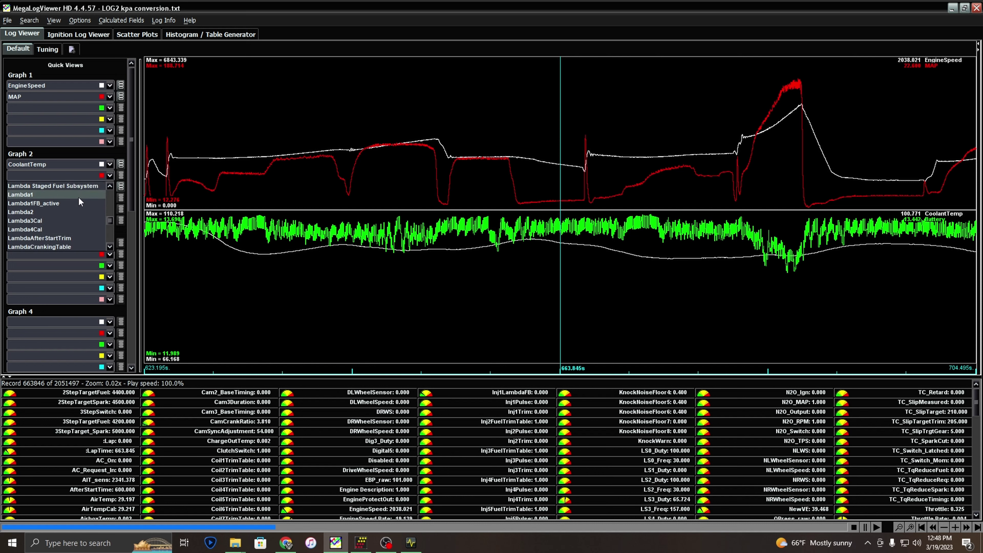
{"action": "left_click", "coordinate": [78, 197]}
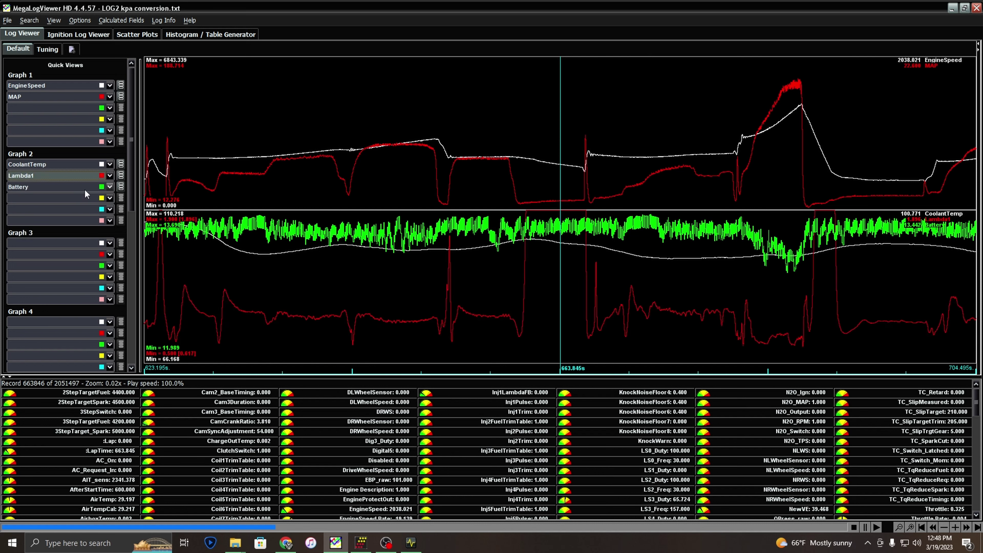
Step: Add LambdaTargetTable to Graph 2 as its fourth channel
{"action": "left_click", "coordinate": [111, 198]}
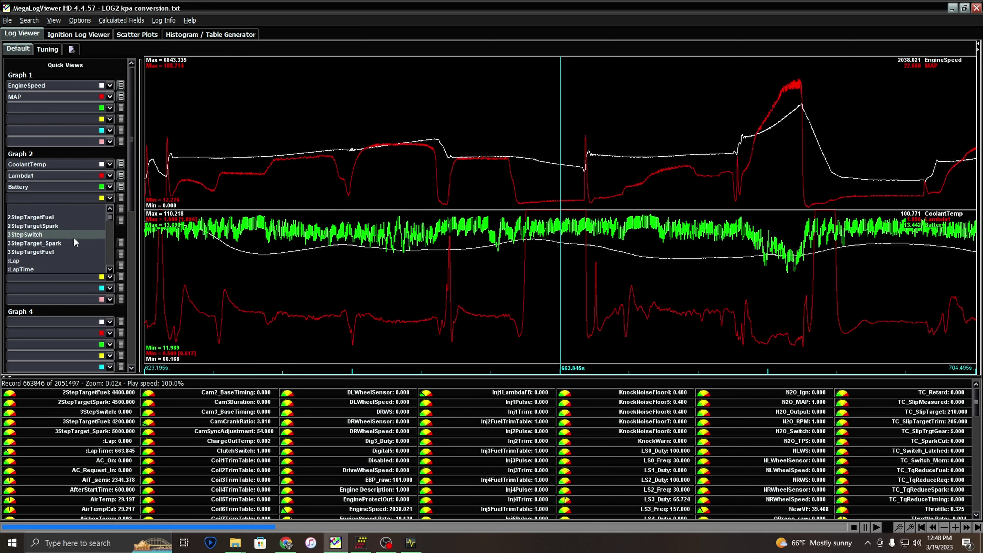
{"action": "scroll", "coordinate": [73, 241], "scroll_direction": "down", "scroll_amount": 20}
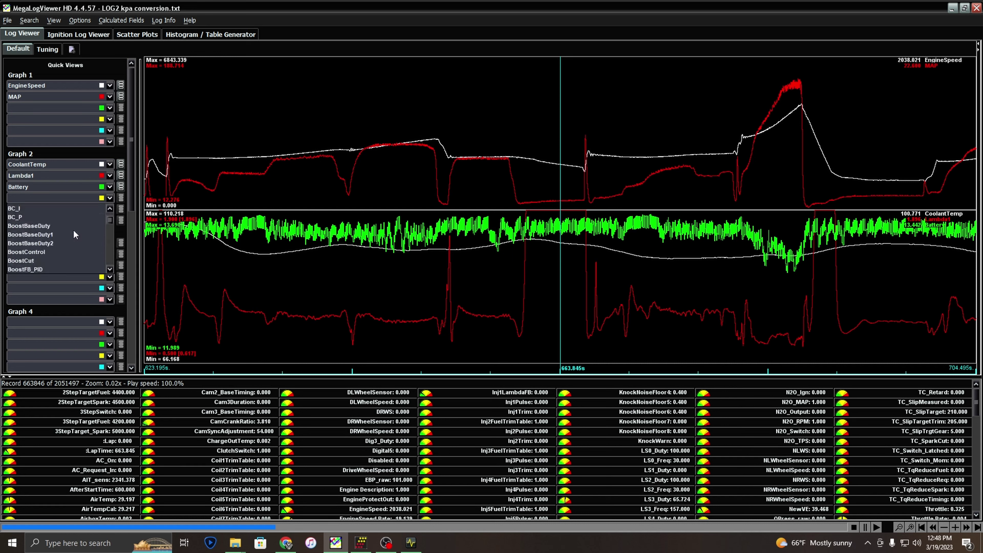
{"action": "scroll", "coordinate": [78, 226], "scroll_direction": "down", "scroll_amount": 20}
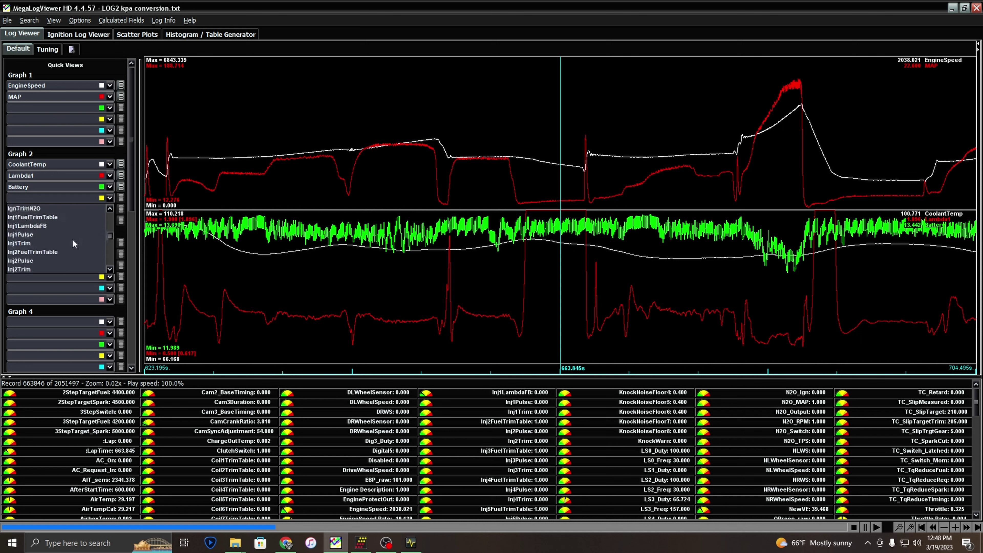
{"action": "scroll", "coordinate": [72, 242], "scroll_direction": "down", "scroll_amount": 8}
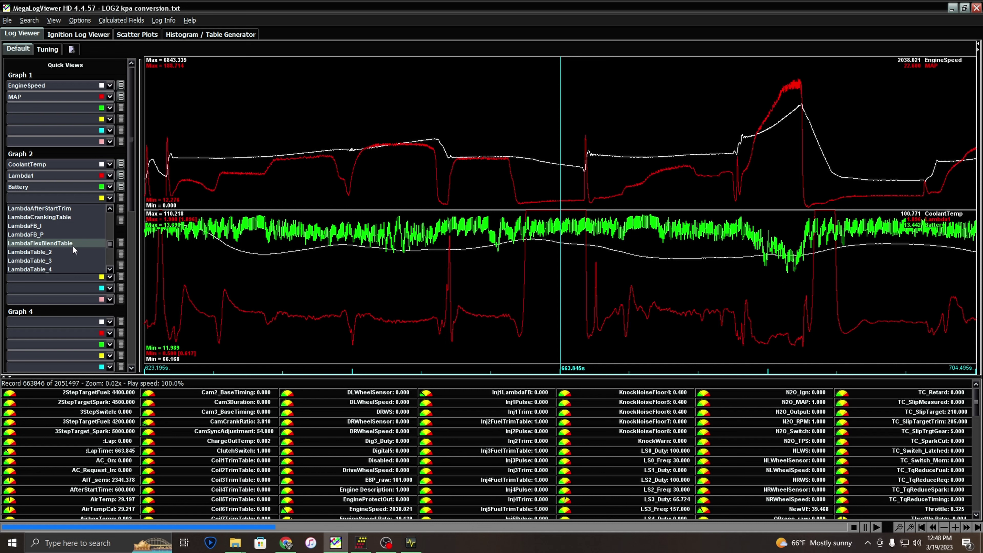
{"action": "scroll", "coordinate": [74, 246], "scroll_direction": "down", "scroll_amount": 2}
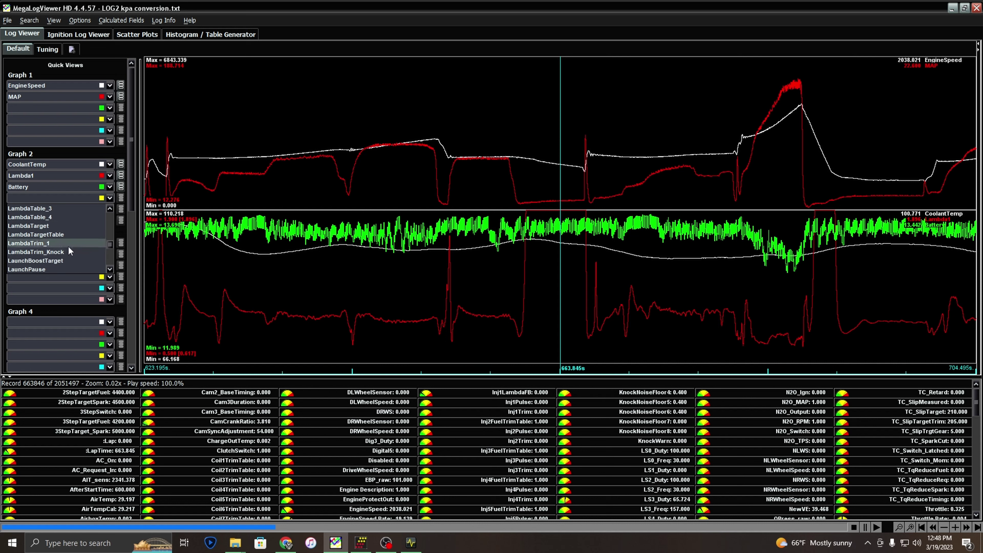
{"action": "left_click", "coordinate": [68, 235]}
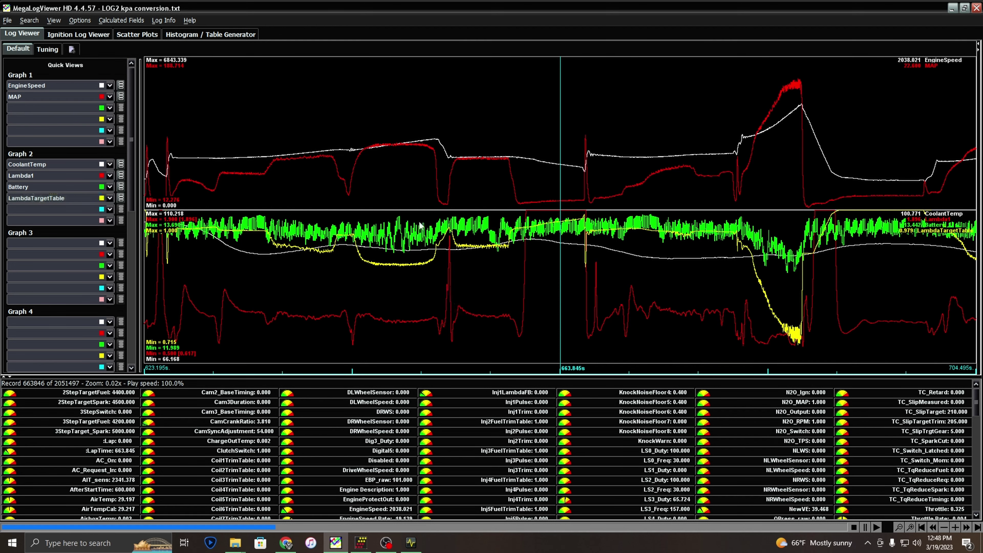
Step: Examine Lambda1 against LambdaTargetTable in the log traces between about 612 s and 675 s, covering boost pulls and cruising
{"action": "scroll", "coordinate": [452, 190], "scroll_direction": "up", "scroll_amount": 3}
{"action": "scroll", "coordinate": [461, 193], "scroll_direction": "up", "scroll_amount": 1}
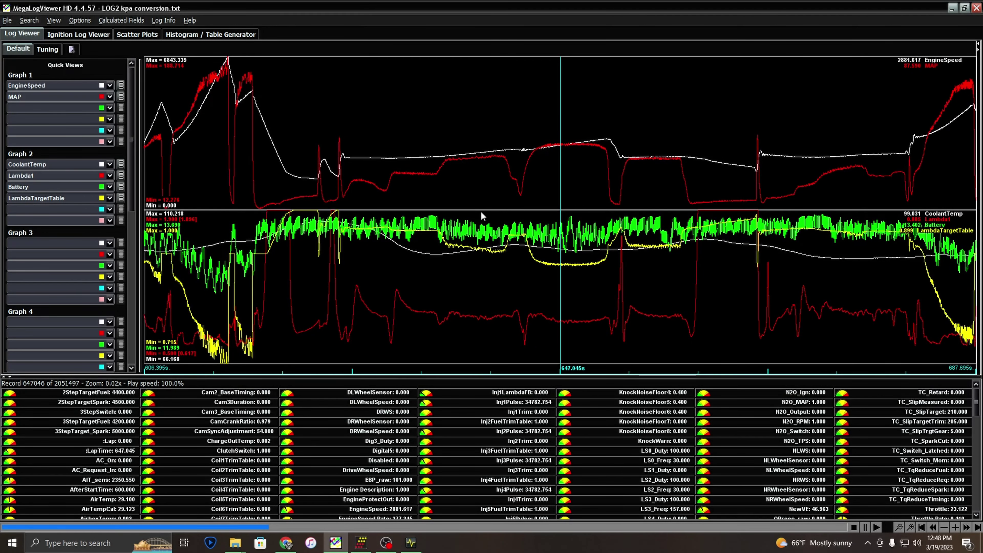
{"action": "scroll", "coordinate": [481, 211], "scroll_direction": "up", "scroll_amount": 2}
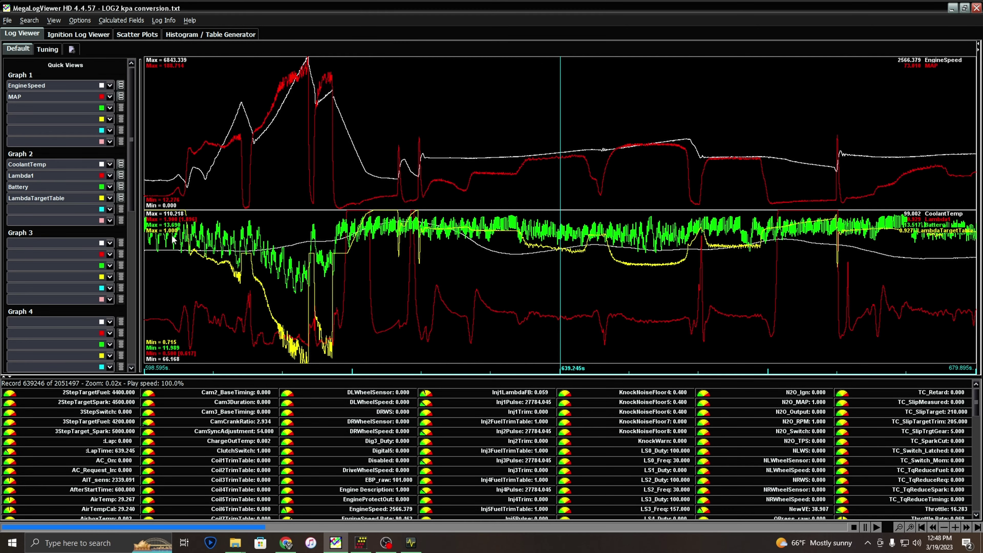
{"action": "scroll", "coordinate": [310, 261], "scroll_direction": "up", "scroll_amount": 6}
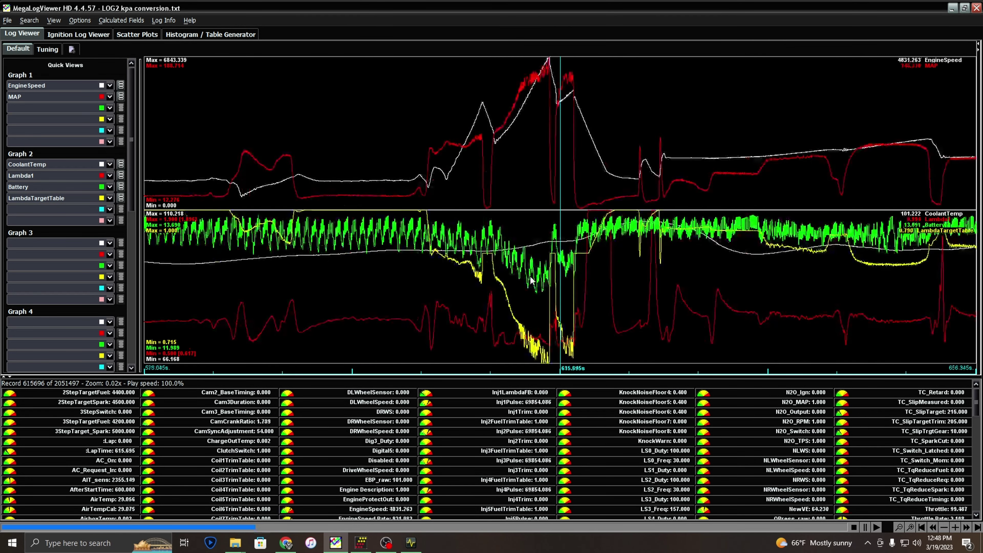
{"action": "scroll", "coordinate": [576, 271], "scroll_direction": "up", "scroll_amount": 1}
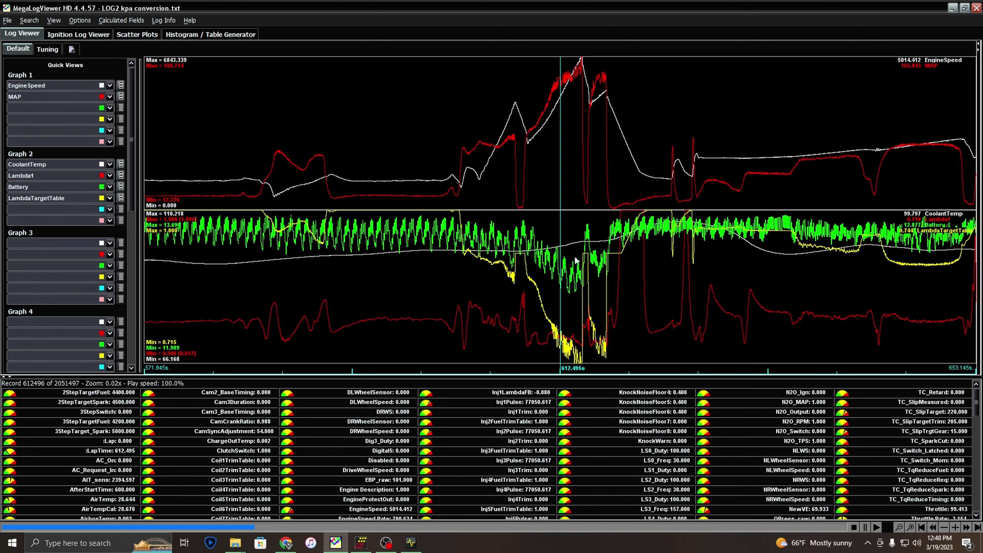
{"action": "scroll", "coordinate": [635, 250], "scroll_direction": "down", "scroll_amount": 4}
{"action": "scroll", "coordinate": [666, 251], "scroll_direction": "down", "scroll_amount": 10}
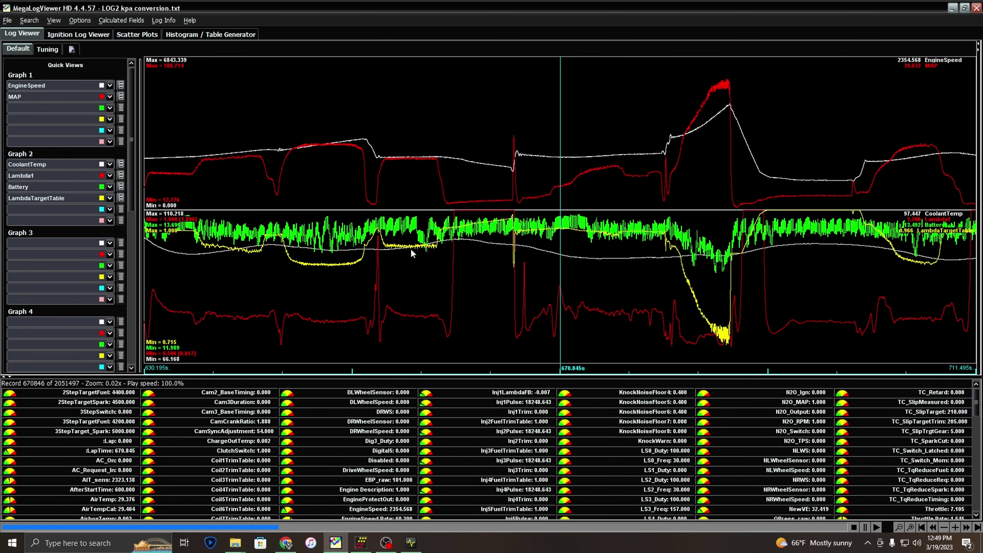
{"action": "scroll", "coordinate": [532, 234], "scroll_direction": "up", "scroll_amount": 1}
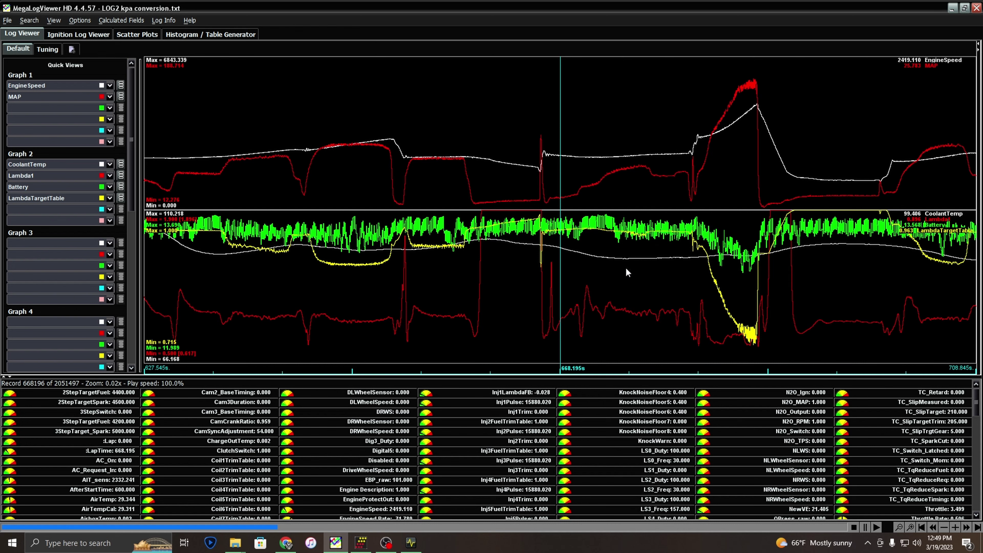
{"action": "scroll", "coordinate": [630, 251], "scroll_direction": "down", "scroll_amount": 3}
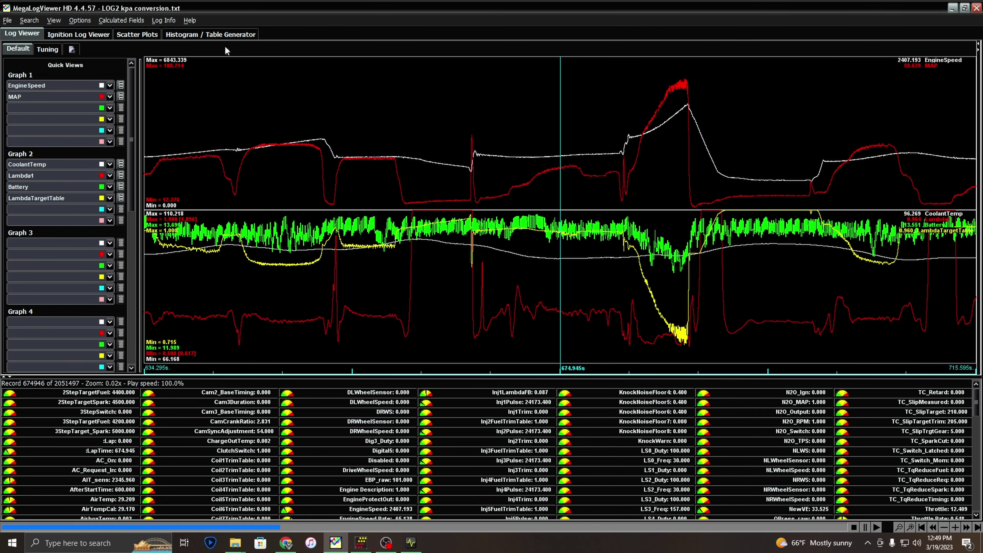
Step: Compare the log traces at about 675 s with the corresponding cells of the lambda error histogram
{"action": "left_click", "coordinate": [202, 33]}
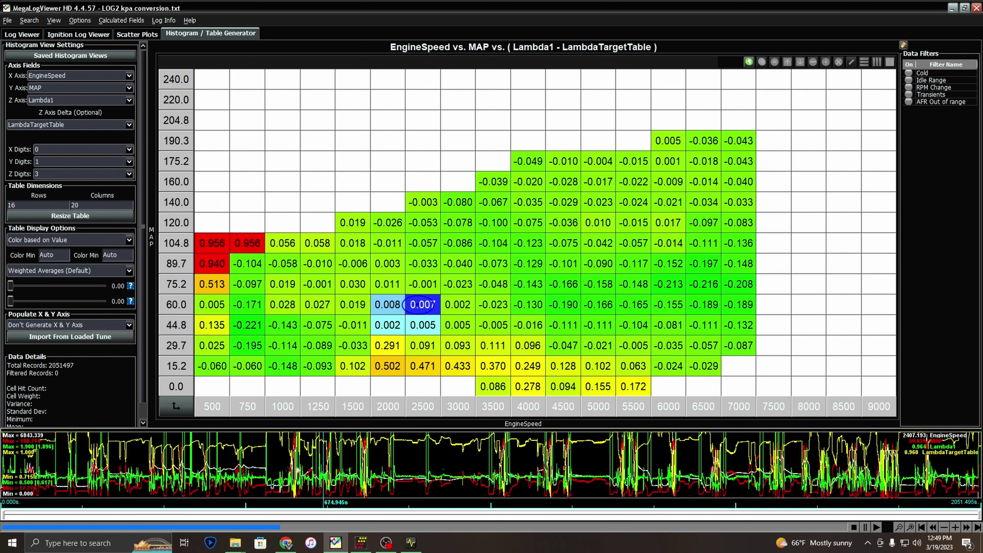
{"action": "left_click", "coordinate": [22, 34]}
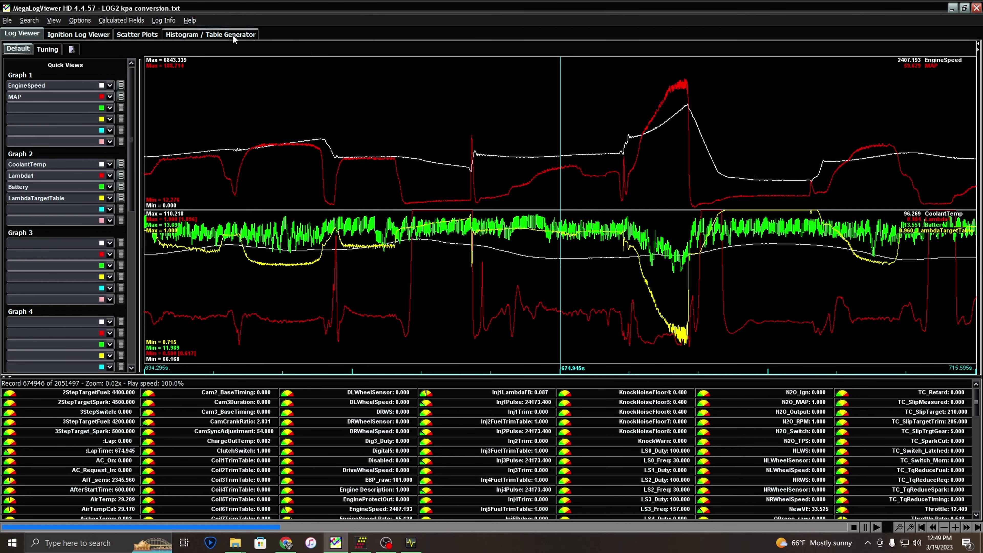
{"action": "left_click", "coordinate": [209, 33]}
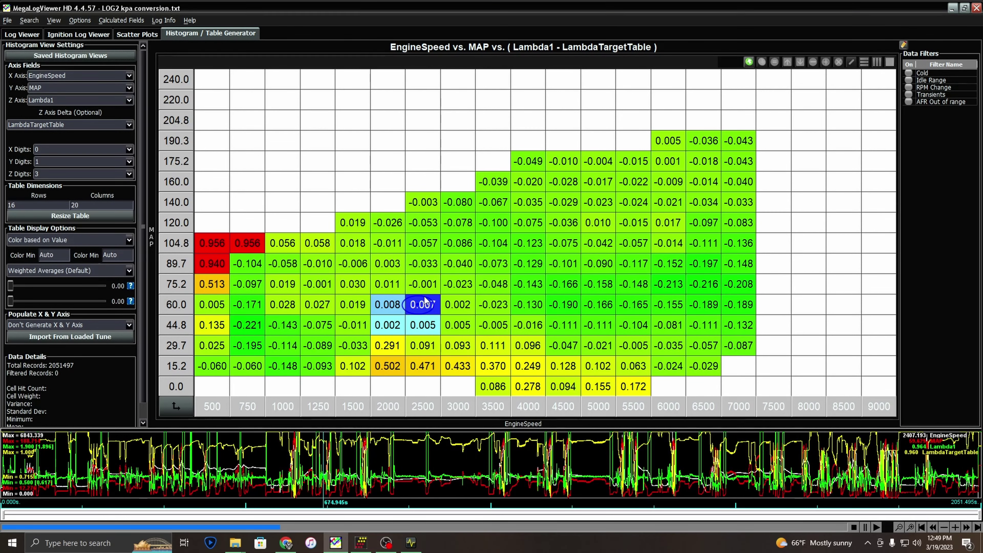
{"action": "mouse_move", "coordinate": [424, 300]}
{"action": "mouse_move", "coordinate": [361, 157]}
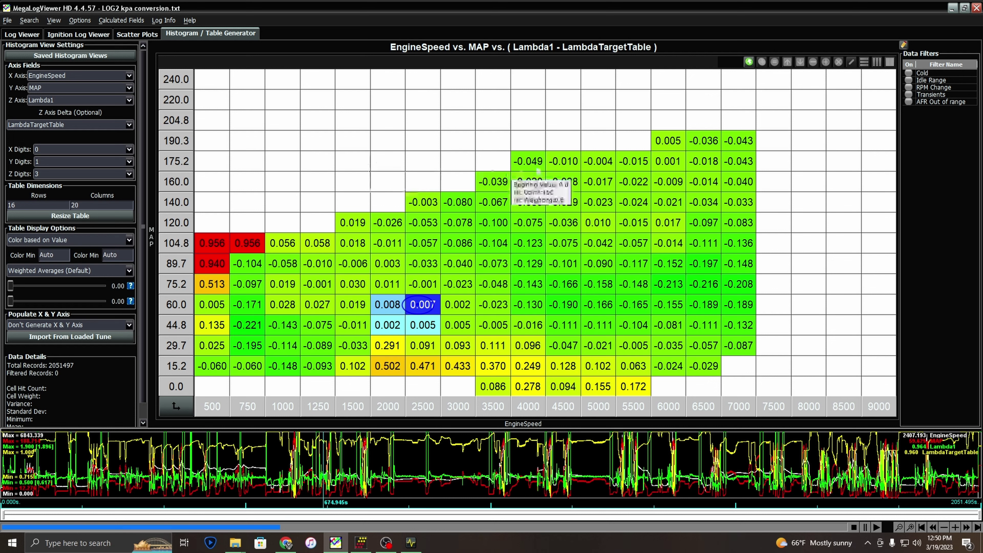
Step: Move the log cursor through several points to about 617 s and examine the corresponding high-load cells of the lambda error histogram
{"action": "left_click_drag", "start_coordinate": [692, 487], "coordinate": [941, 489]}
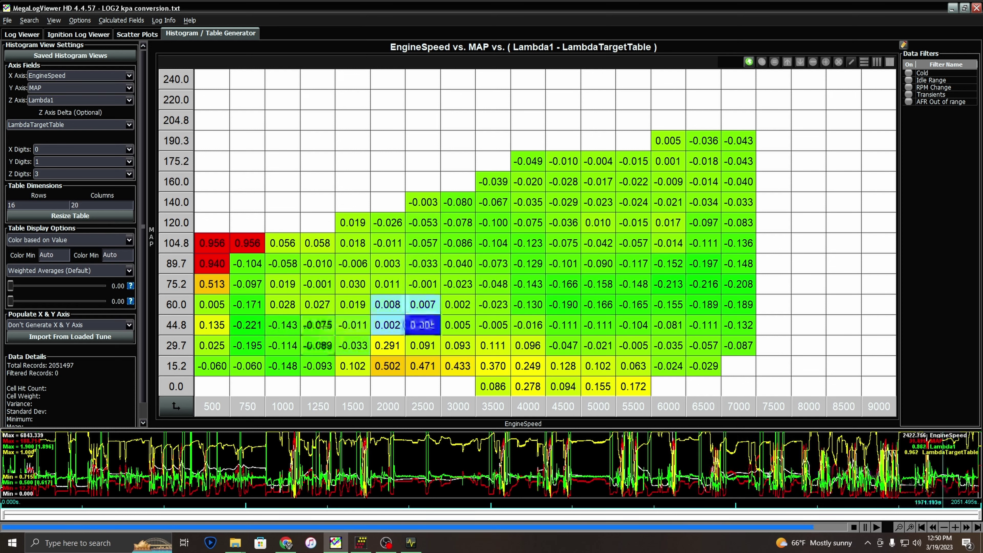
{"action": "left_click", "coordinate": [585, 464]}
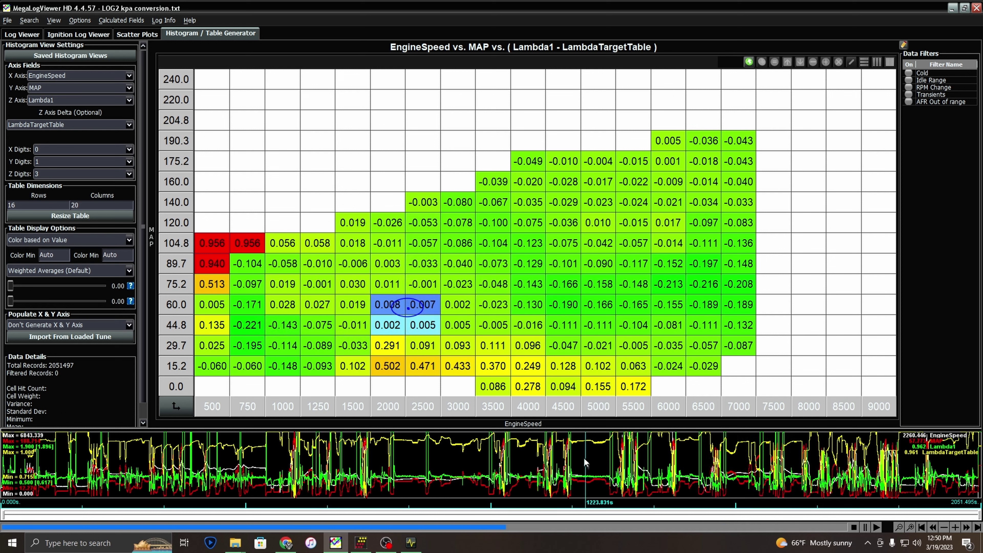
{"action": "left_click_drag", "start_coordinate": [286, 461], "coordinate": [297, 460]}
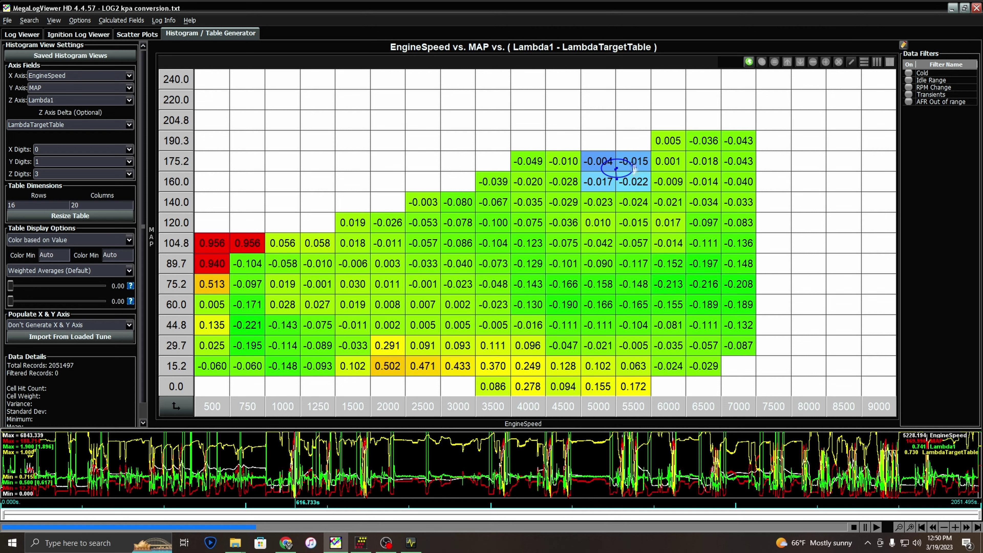
{"action": "mouse_move", "coordinate": [631, 167]}
{"action": "mouse_move", "coordinate": [362, 230]}
Step: Set the minimum individual hit weight to 0.15 and inspect hit counts and weightings in the histogram's high-RPM cells
{"action": "left_click_drag", "start_coordinate": [10, 285], "coordinate": [26, 288]}
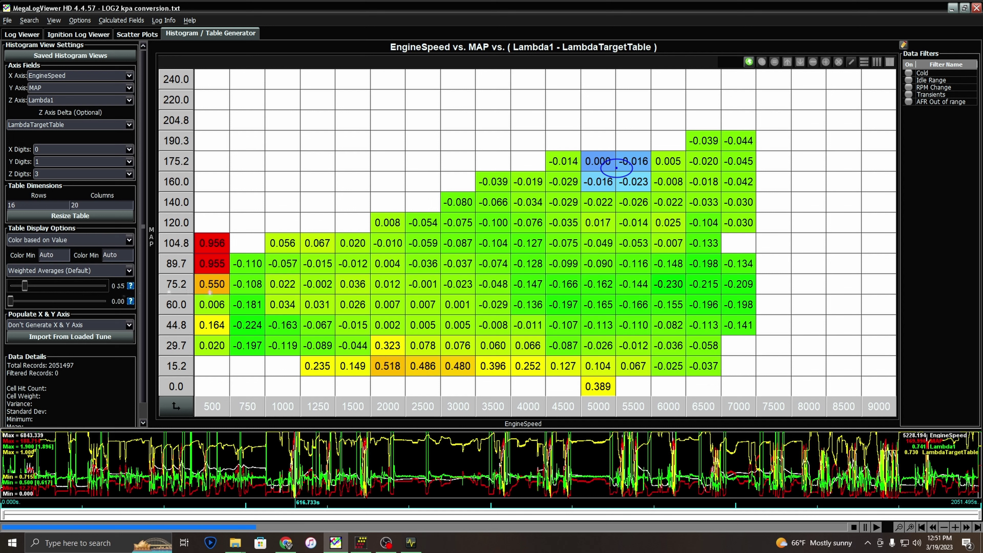
{"action": "mouse_move", "coordinate": [627, 271]}
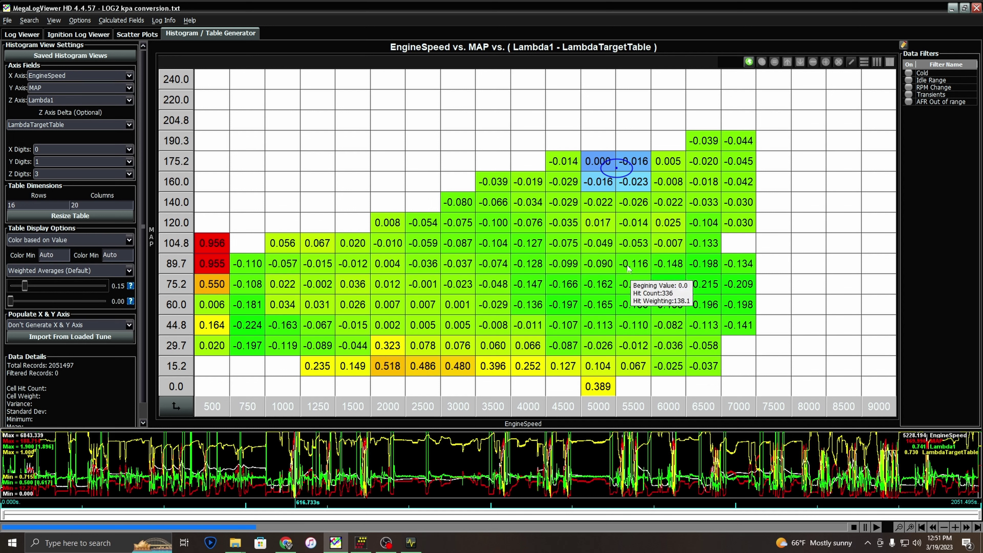
{"action": "mouse_move", "coordinate": [696, 224]}
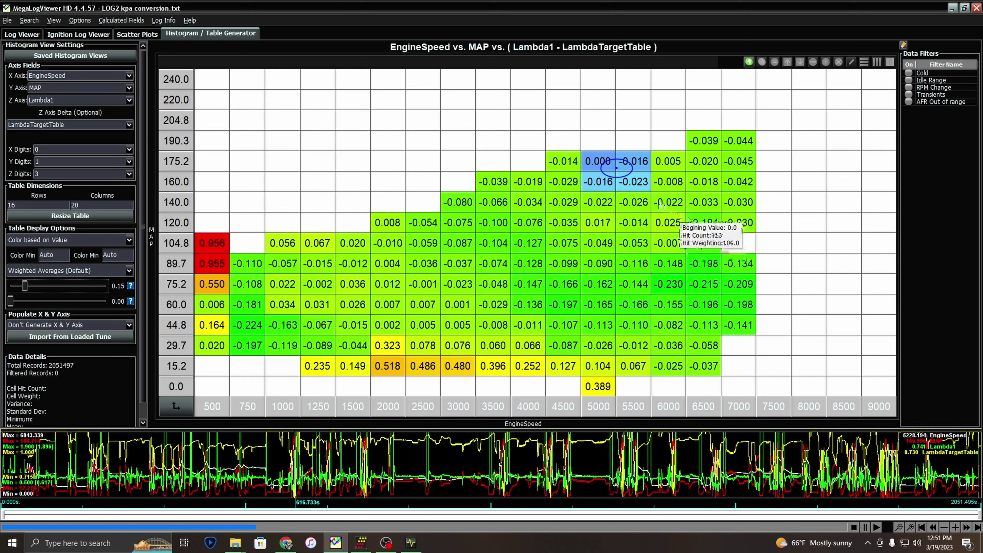
{"action": "mouse_move", "coordinate": [659, 204]}
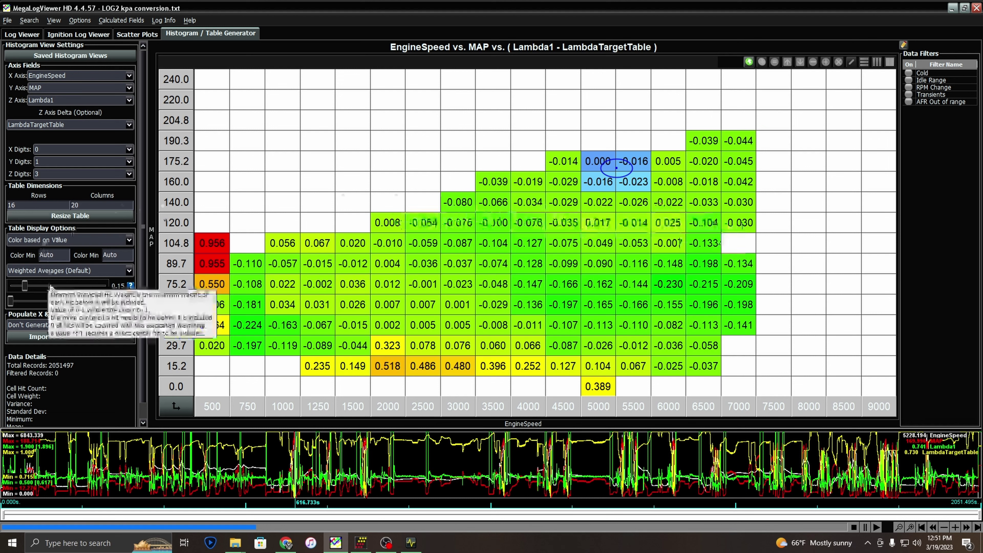
{"action": "mouse_move", "coordinate": [709, 159]}
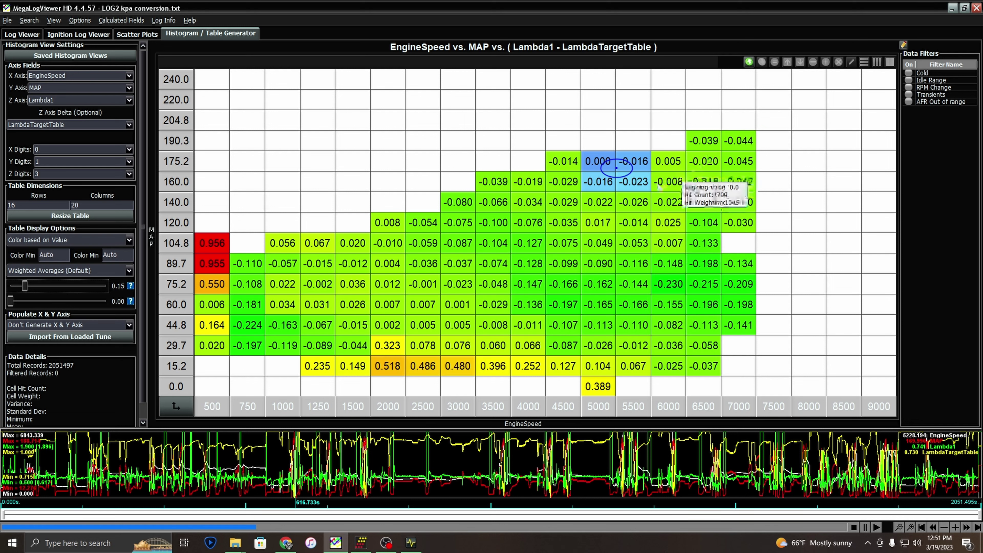
{"action": "mouse_move", "coordinate": [647, 178]}
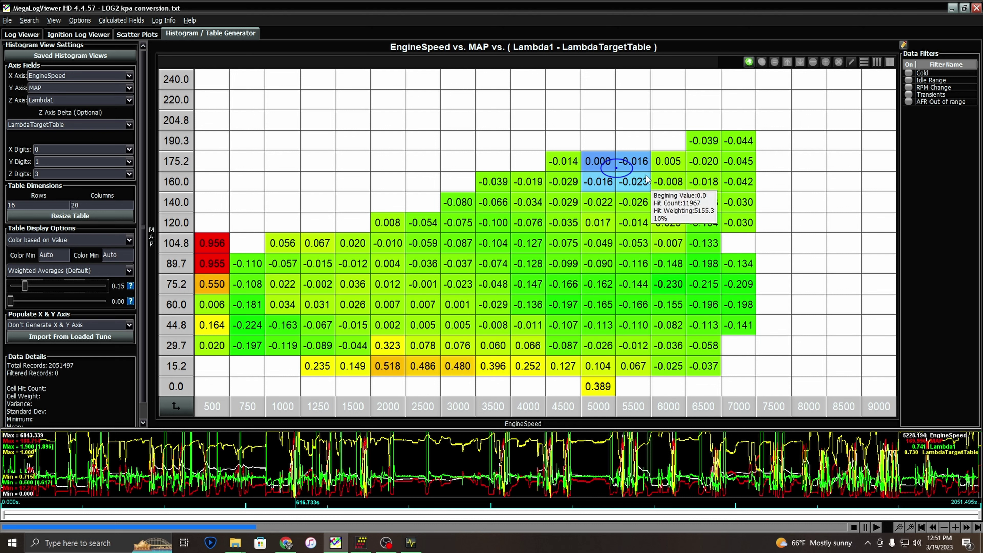
Step: Reset the histogram's minimum individual hit weight to 0.00
{"action": "mouse_move", "coordinate": [24, 285]}
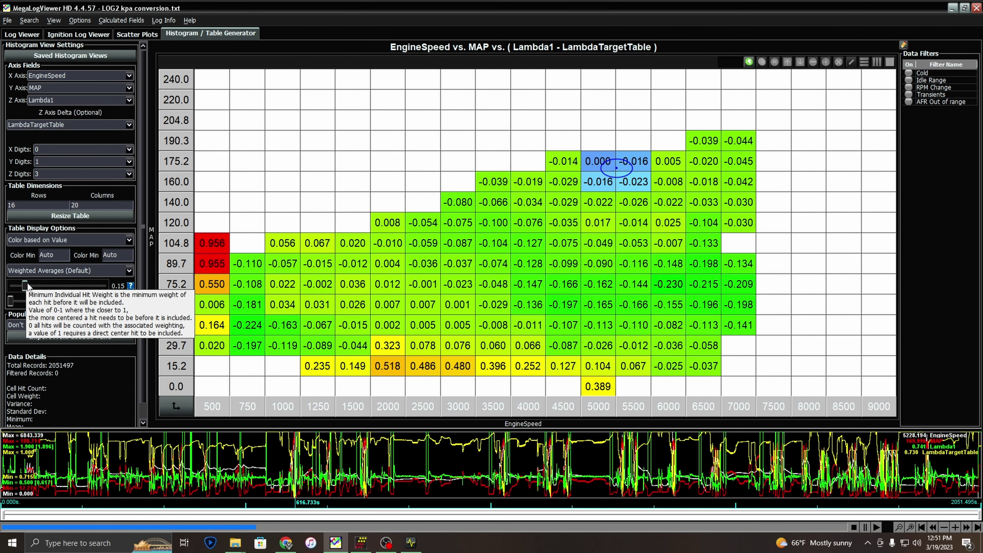
{"action": "left_click_drag", "start_coordinate": [24, 285], "coordinate": [10, 285]}
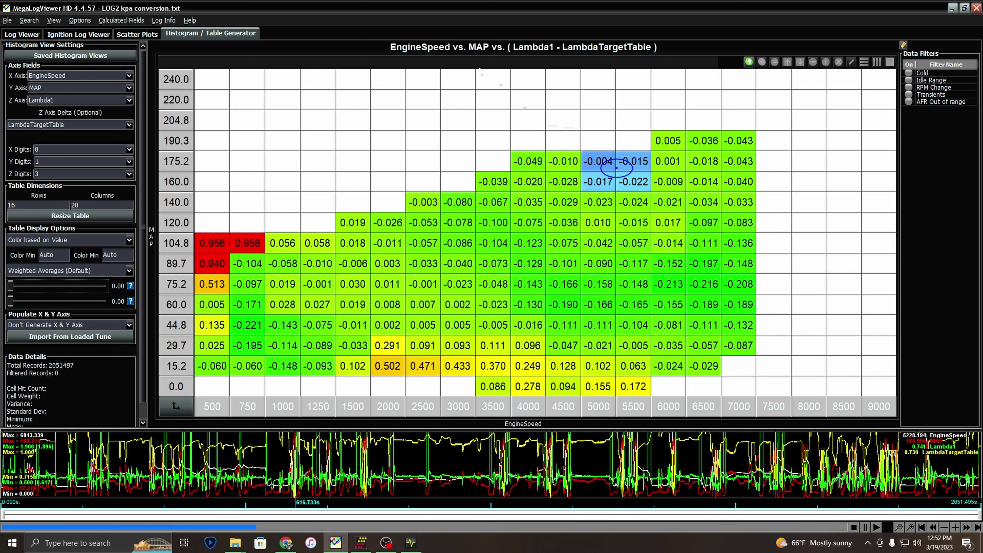
Step: Change the histogram's Z-axis field to Inj1LambdaFB
{"action": "left_click", "coordinate": [129, 100]}
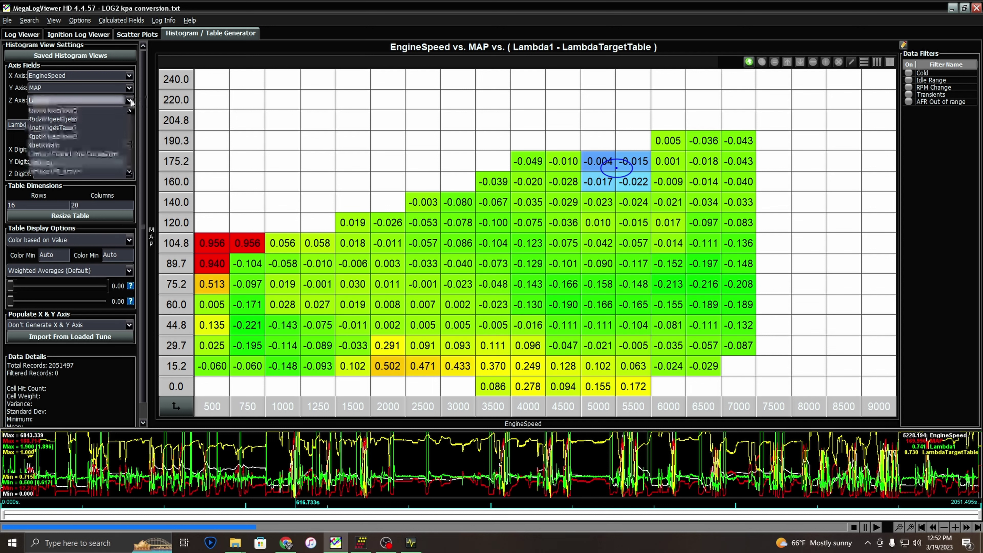
{"action": "scroll", "coordinate": [98, 120], "scroll_direction": "down", "scroll_amount": 4}
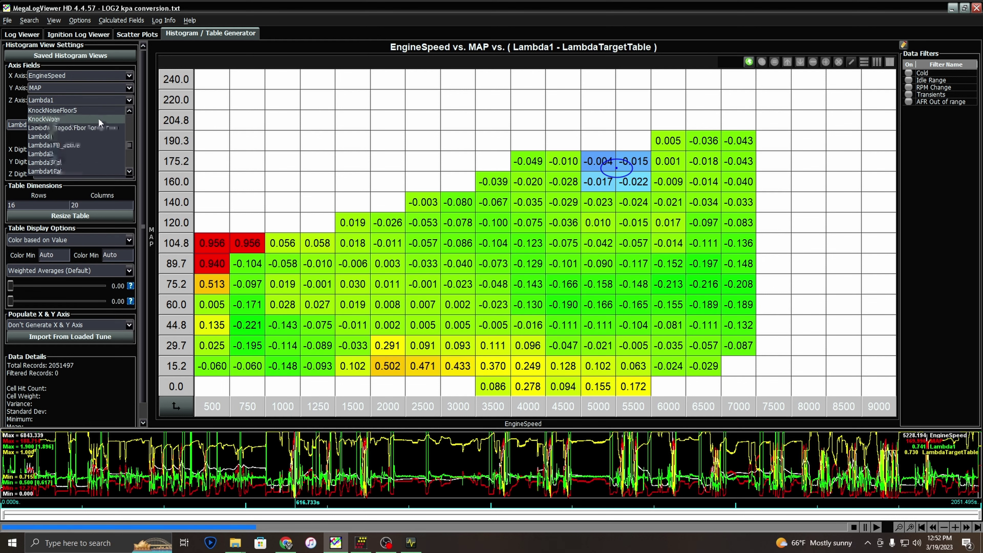
{"action": "scroll", "coordinate": [98, 120], "scroll_direction": "up", "scroll_amount": 10}
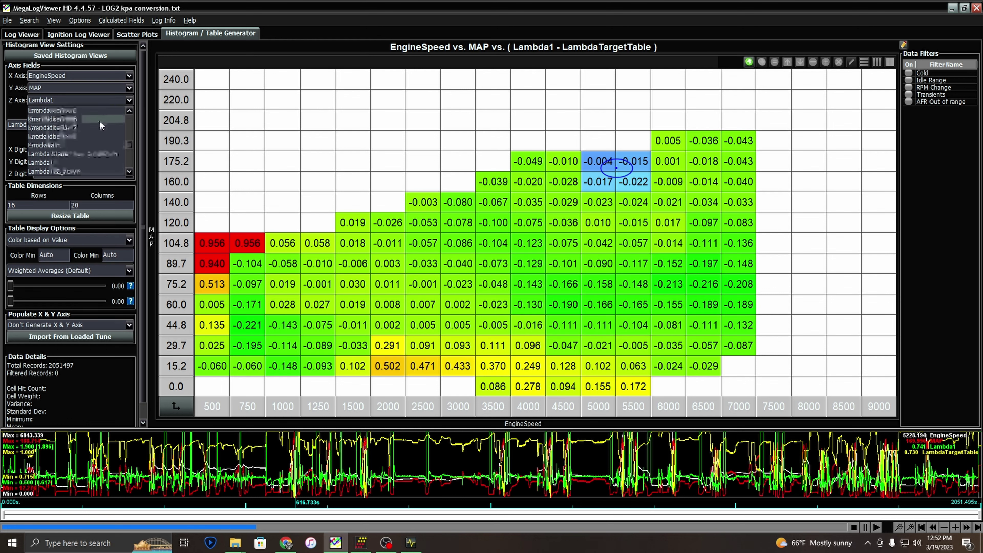
{"action": "scroll", "coordinate": [100, 120], "scroll_direction": "up", "scroll_amount": 5}
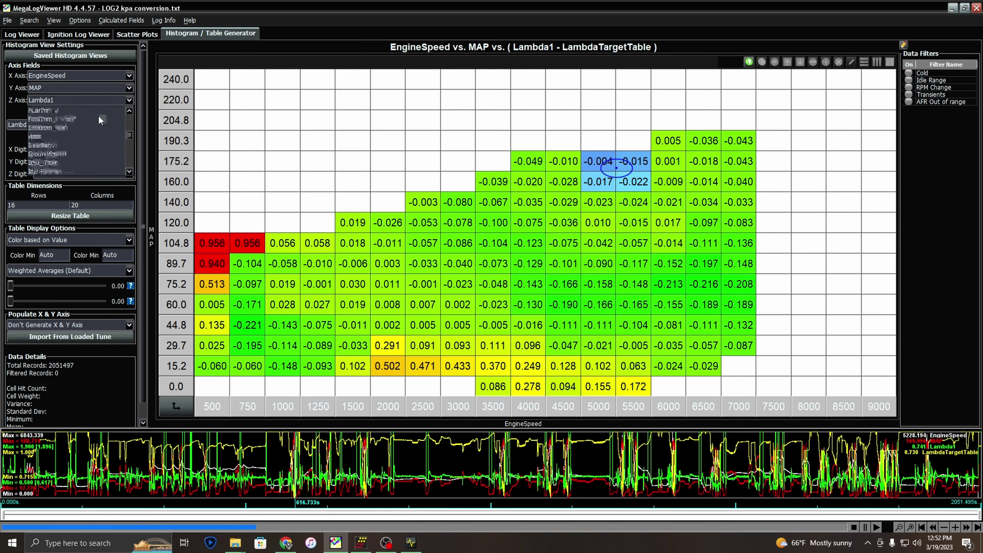
{"action": "scroll", "coordinate": [98, 118], "scroll_direction": "down", "scroll_amount": 5}
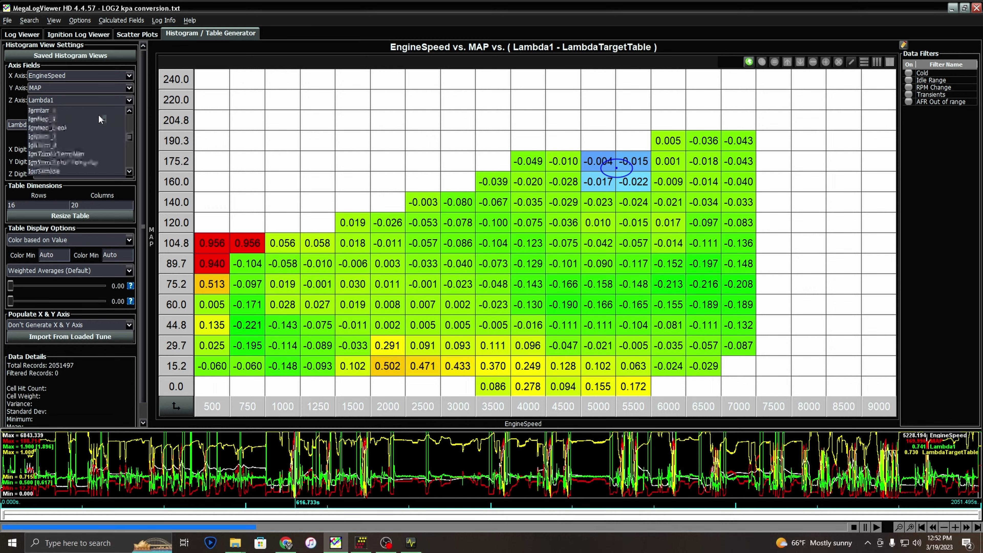
{"action": "scroll", "coordinate": [85, 118], "scroll_direction": "up", "scroll_amount": 10}
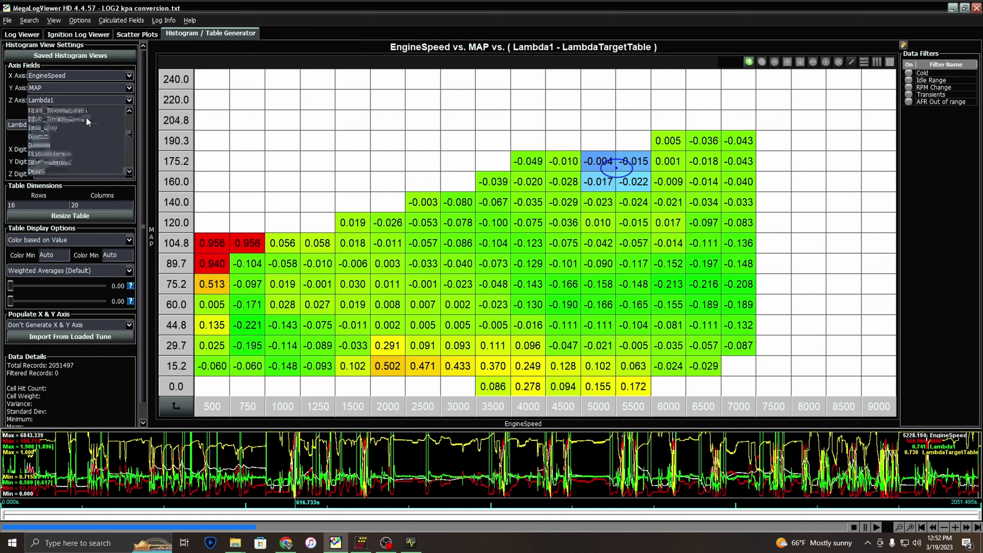
{"action": "scroll", "coordinate": [87, 111], "scroll_direction": "up", "scroll_amount": 10}
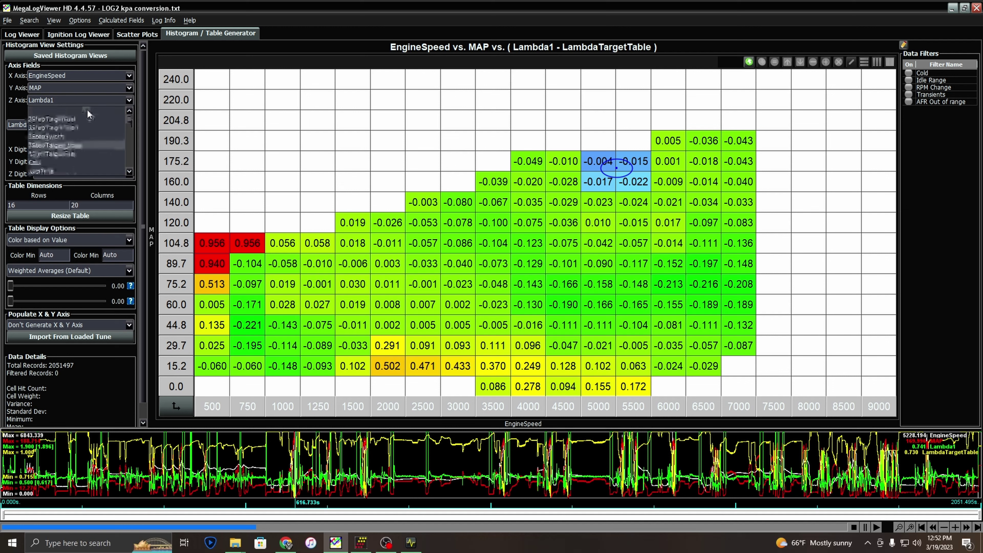
{"action": "scroll", "coordinate": [100, 123], "scroll_direction": "down", "scroll_amount": 15}
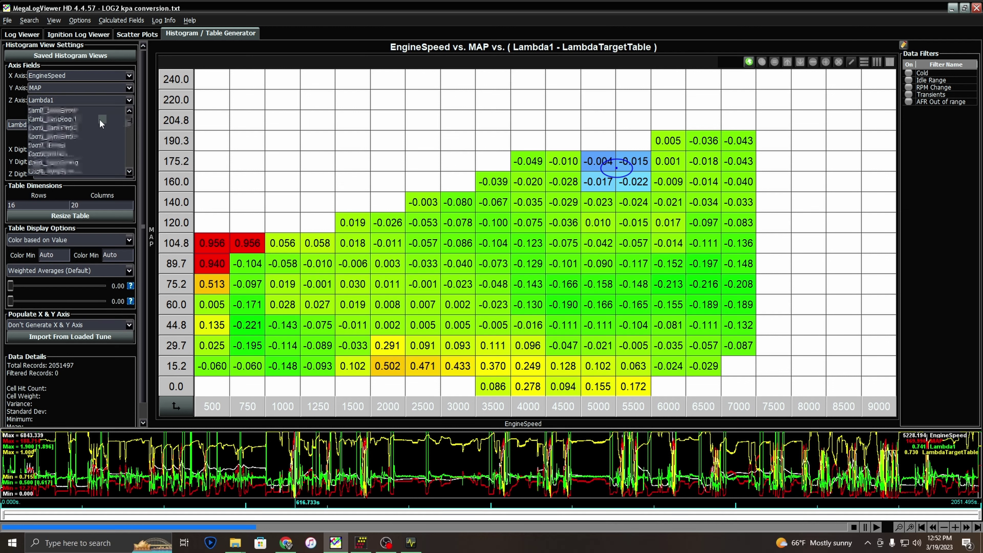
{"action": "scroll", "coordinate": [100, 123], "scroll_direction": "down", "scroll_amount": 5}
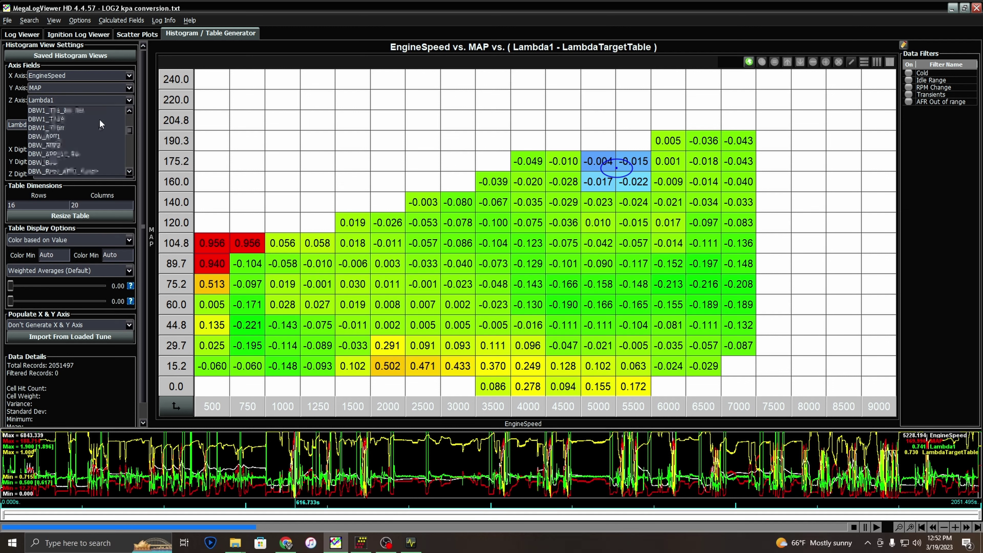
{"action": "scroll", "coordinate": [100, 123], "scroll_direction": "down", "scroll_amount": 10}
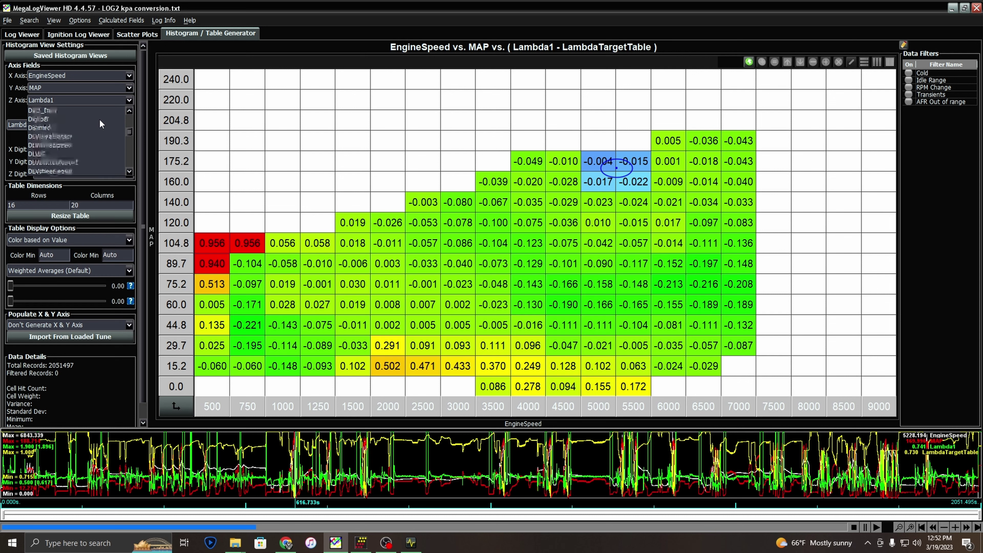
{"action": "scroll", "coordinate": [100, 123], "scroll_direction": "down", "scroll_amount": 3}
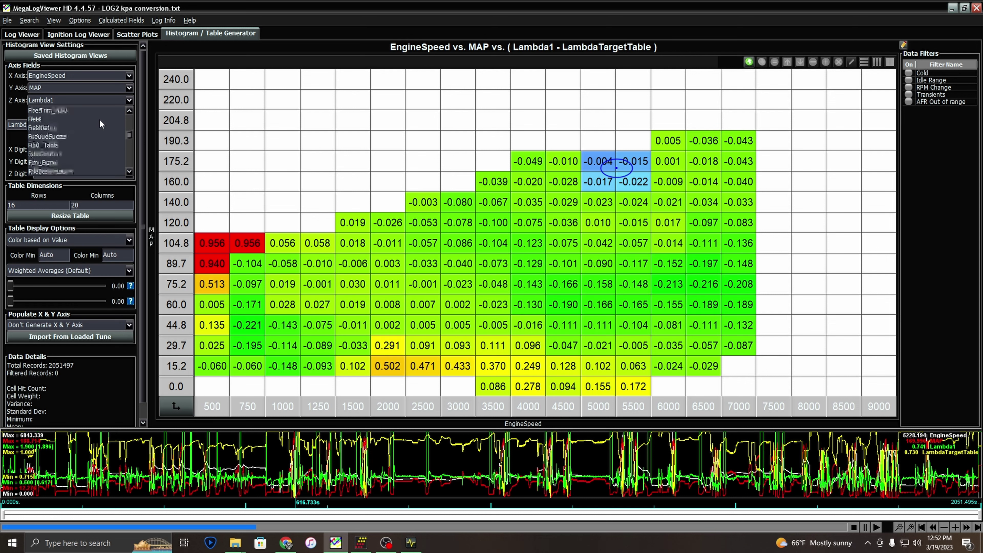
{"action": "scroll", "coordinate": [100, 123], "scroll_direction": "up", "scroll_amount": 1}
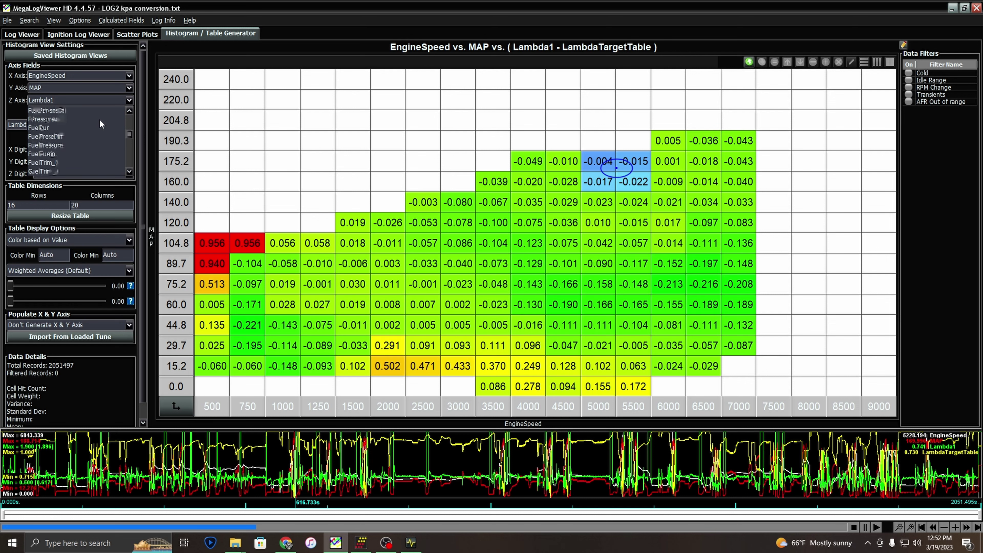
{"action": "scroll", "coordinate": [100, 123], "scroll_direction": "down", "scroll_amount": 6}
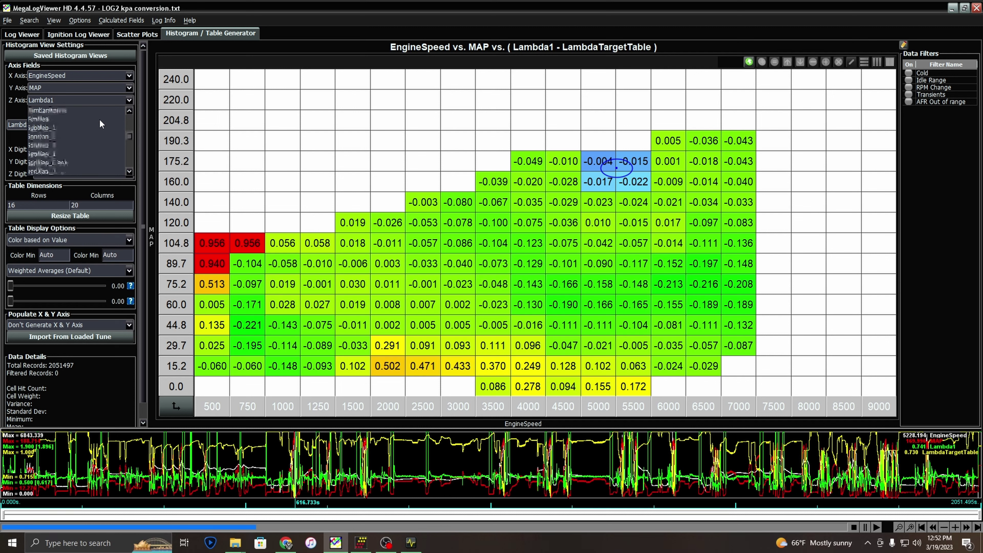
{"action": "scroll", "coordinate": [100, 123], "scroll_direction": "down", "scroll_amount": 2}
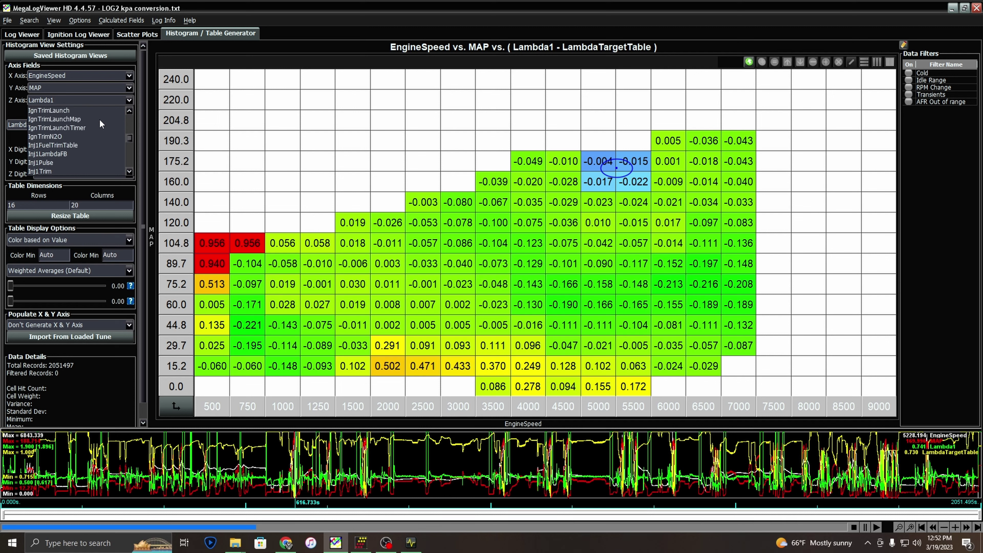
{"action": "left_click", "coordinate": [67, 154]}
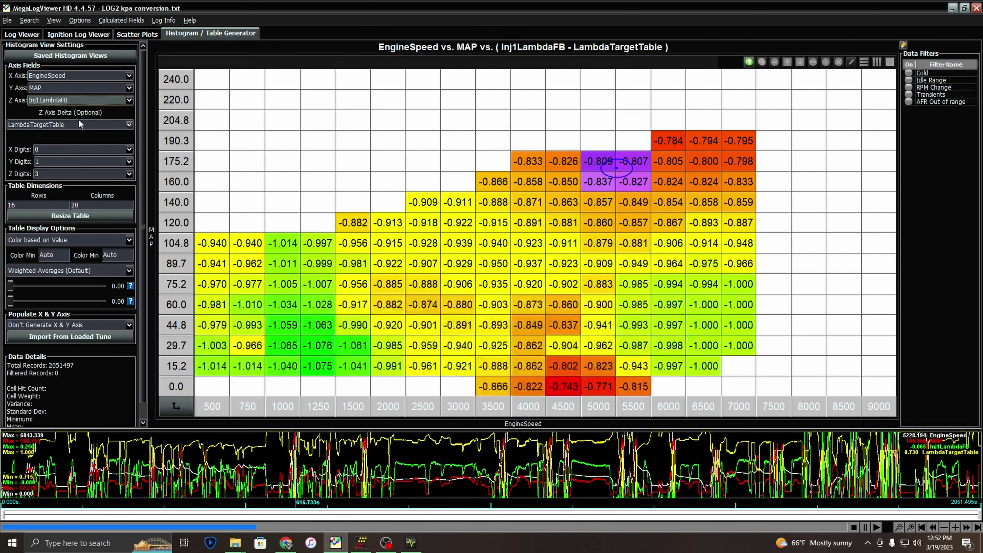
Step: Clear the Z-axis delta field and inspect the lambda feedback cells around 5000–5500 RPM at 175.2 kPa
{"action": "left_click", "coordinate": [126, 126]}
{"action": "left_click", "coordinate": [112, 142]}
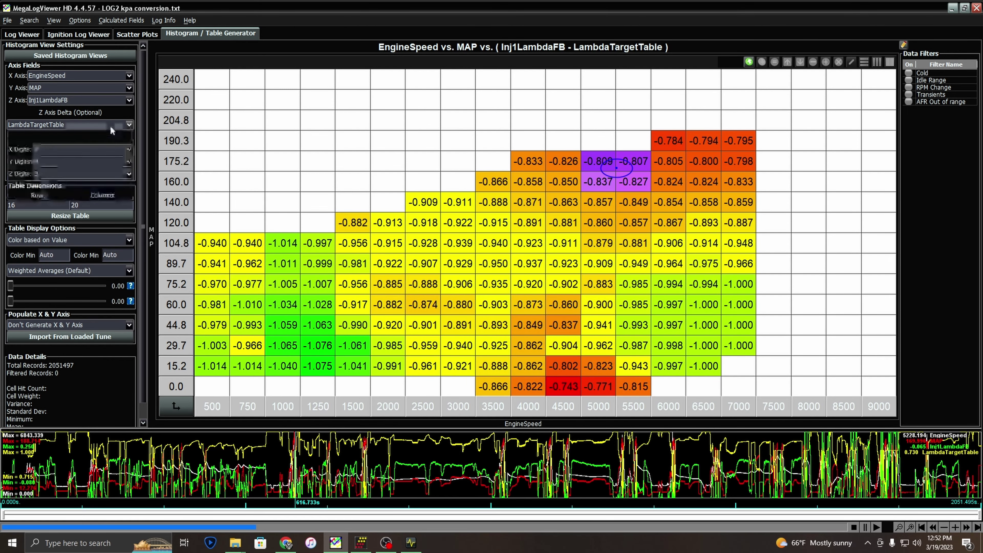
{"action": "left_click", "coordinate": [126, 124]}
{"action": "scroll", "coordinate": [132, 158], "scroll_direction": "up", "scroll_amount": 5}
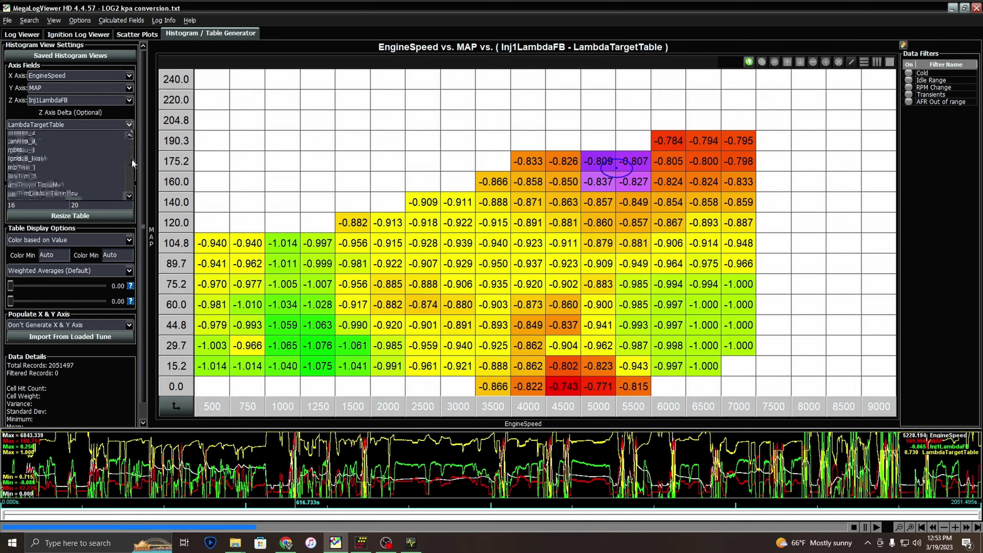
{"action": "left_click", "coordinate": [111, 135]}
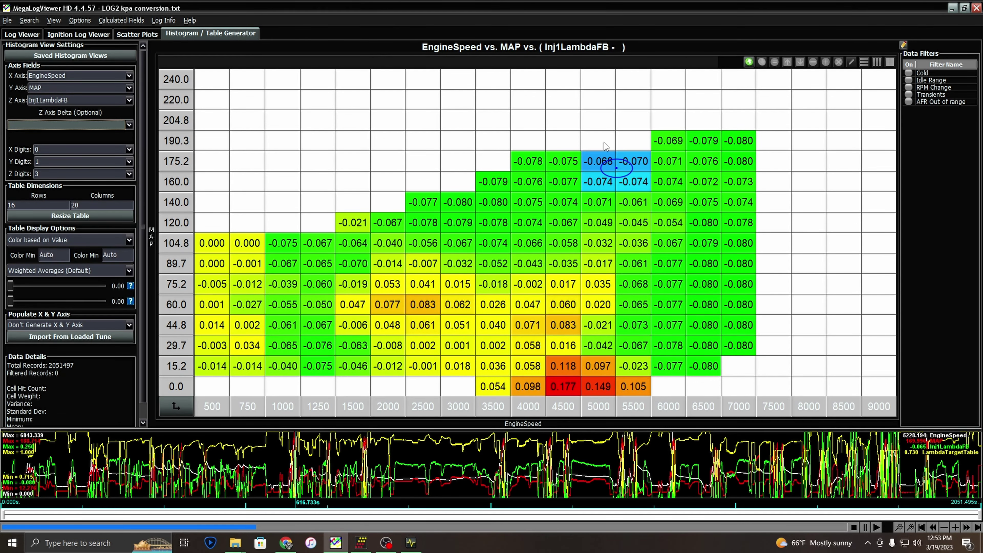
{"action": "left_click", "coordinate": [616, 167]}
{"action": "mouse_move", "coordinate": [623, 164]}
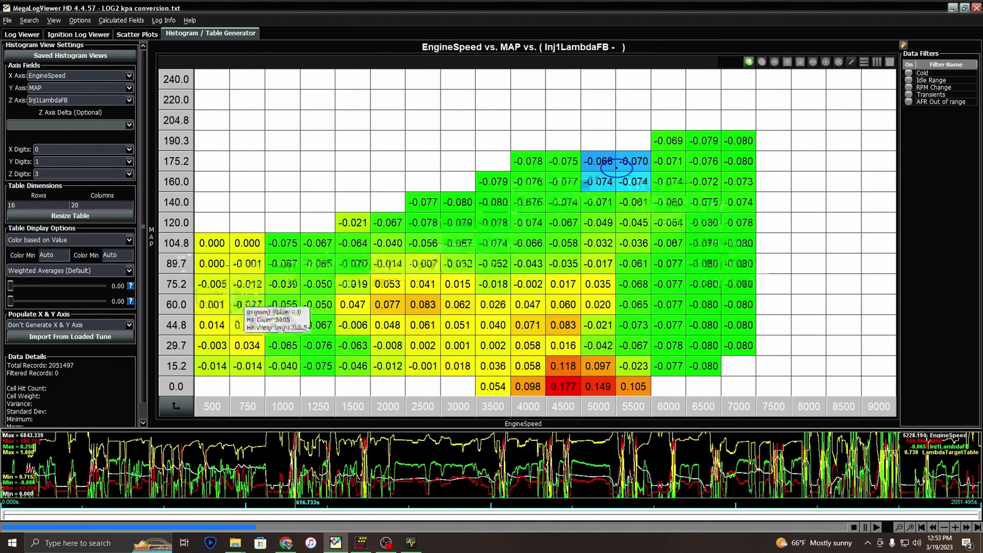
Step: Set the minimum individual hit weight to 0.81, inspect the cells near 5000–5500 RPM, and read the option's explanation
{"action": "left_click_drag", "start_coordinate": [12, 289], "coordinate": [87, 290]}
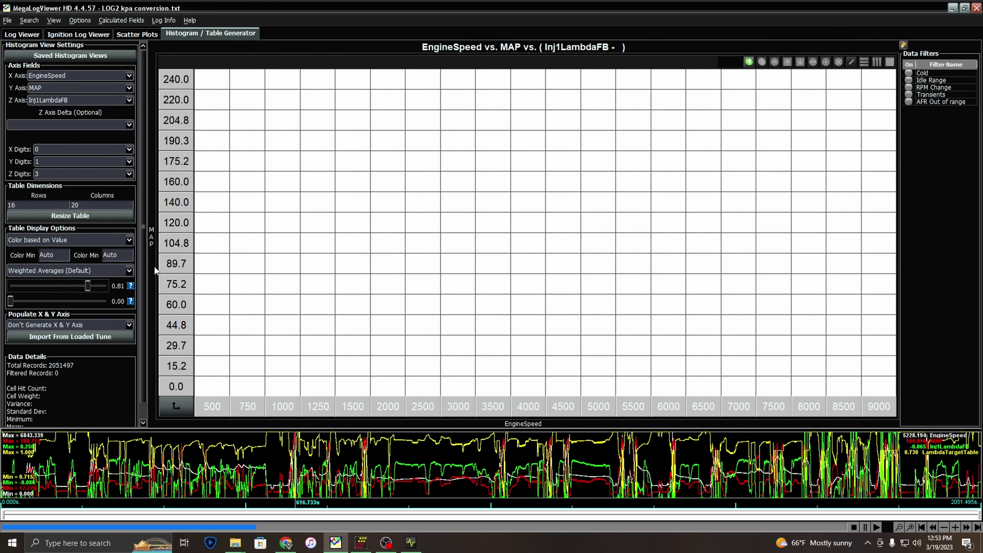
{"action": "left_click_drag", "start_coordinate": [598, 181], "coordinate": [615, 174]}
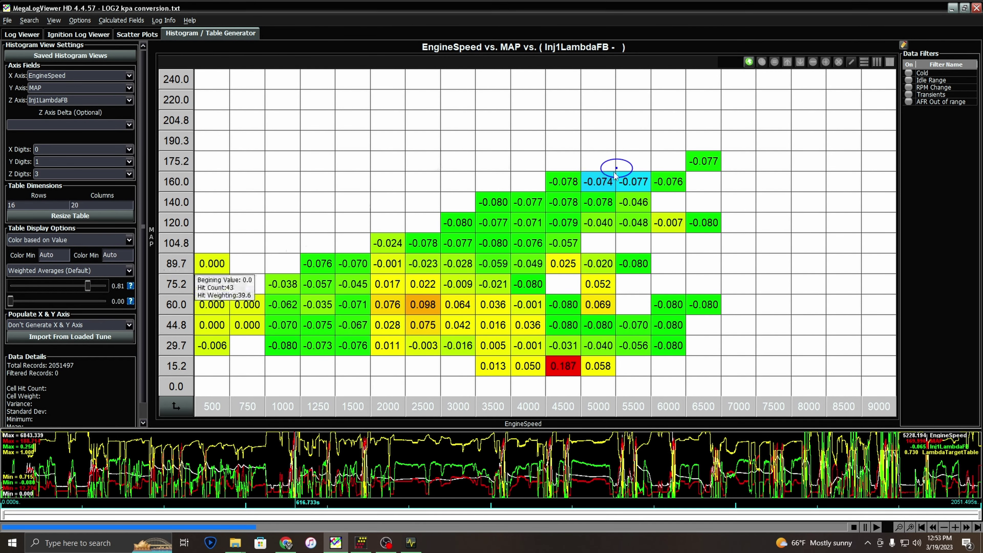
{"action": "mouse_move", "coordinate": [616, 167]}
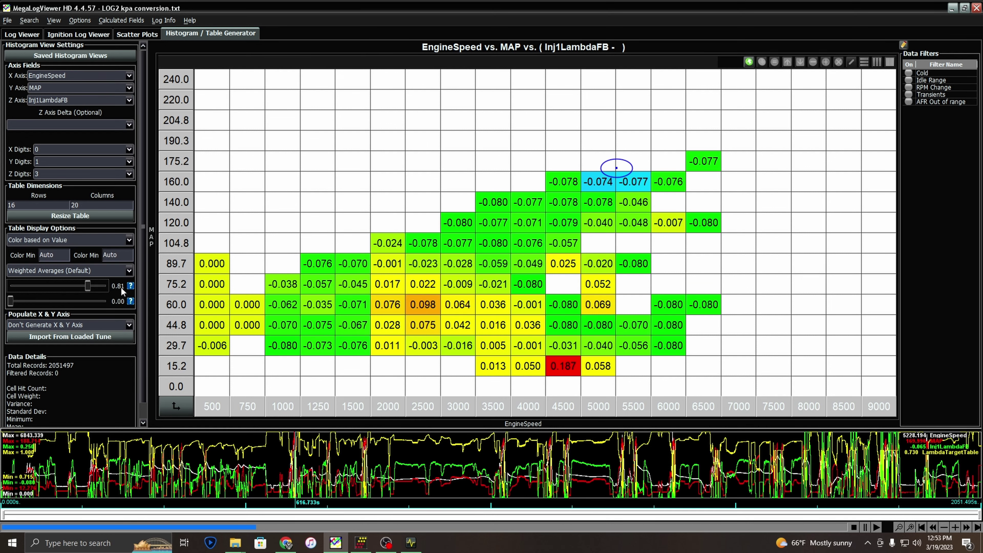
{"action": "mouse_move", "coordinate": [130, 289]}
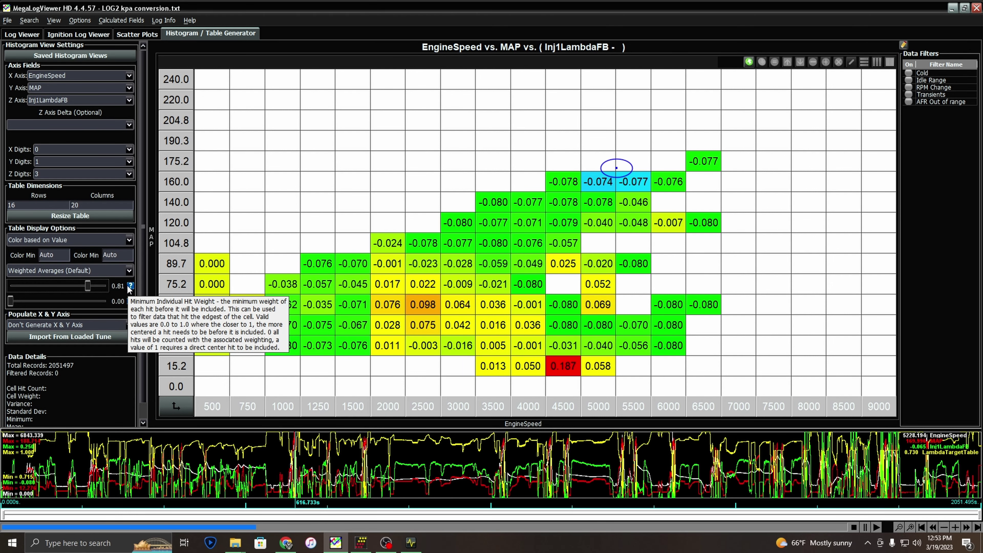
Step: Set the minimum individual hit weight to 0.15 and move the log cursor to about 567 s to compare feedback cells
{"action": "left_click_drag", "start_coordinate": [88, 286], "coordinate": [22, 281]}
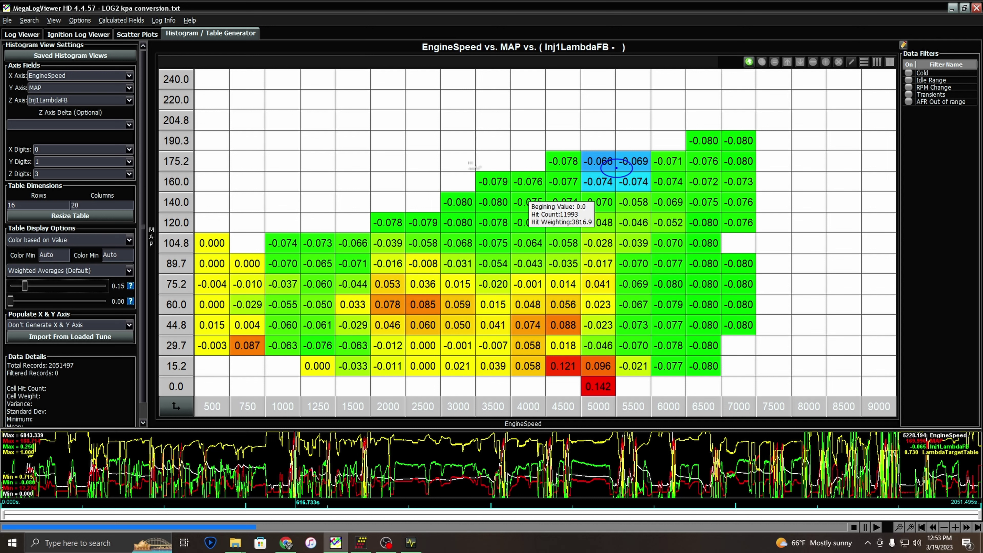
{"action": "left_click", "coordinate": [419, 463]}
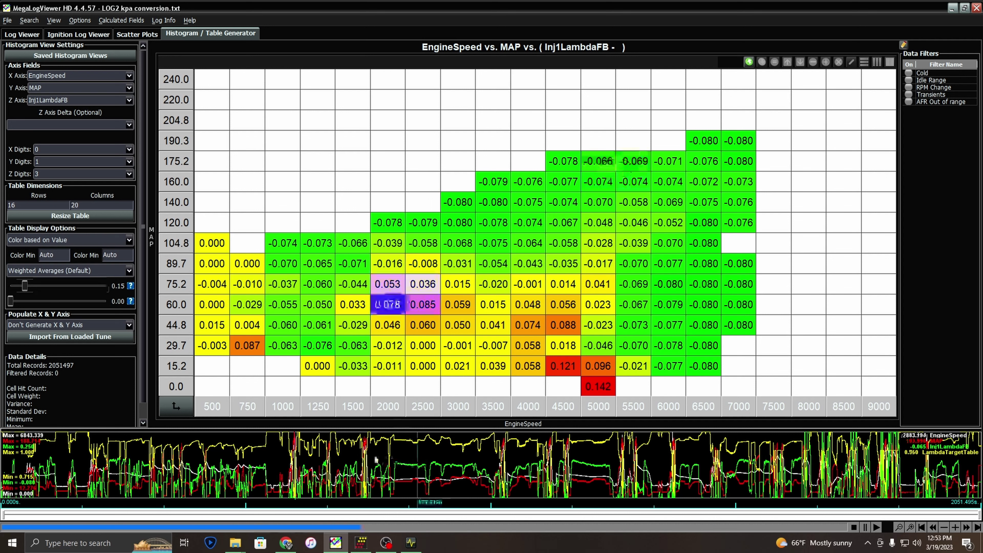
{"action": "left_click", "coordinate": [272, 462]}
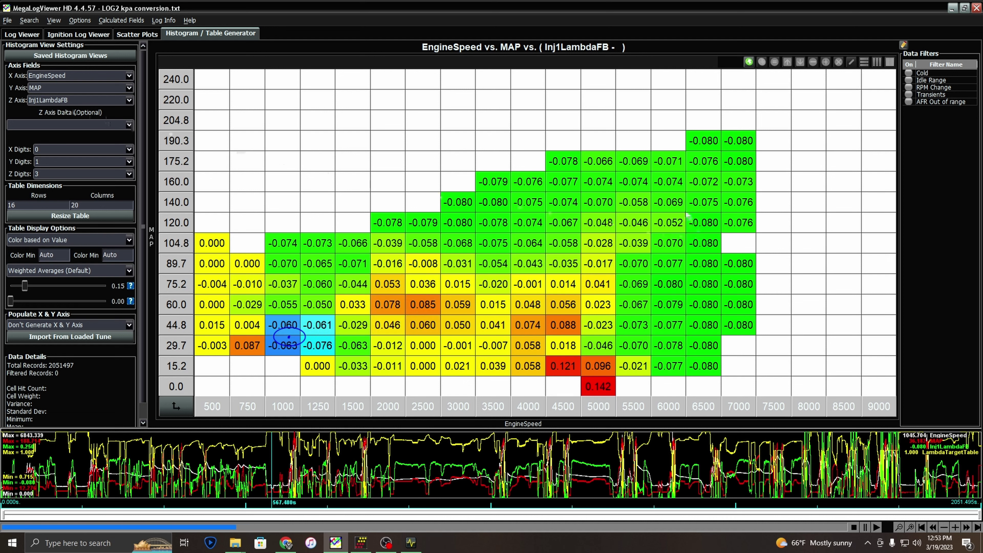
{"action": "mouse_move", "coordinate": [653, 188]}
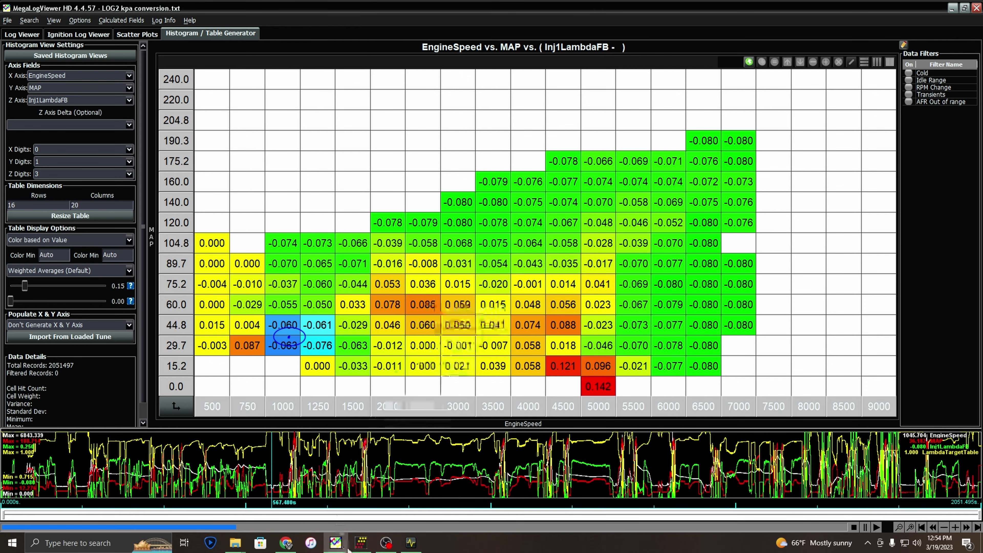
Step: Switch to Infinity Tuner and examine several log points up to about 00:28:12 against the VE table
{"action": "left_click", "coordinate": [360, 546]}
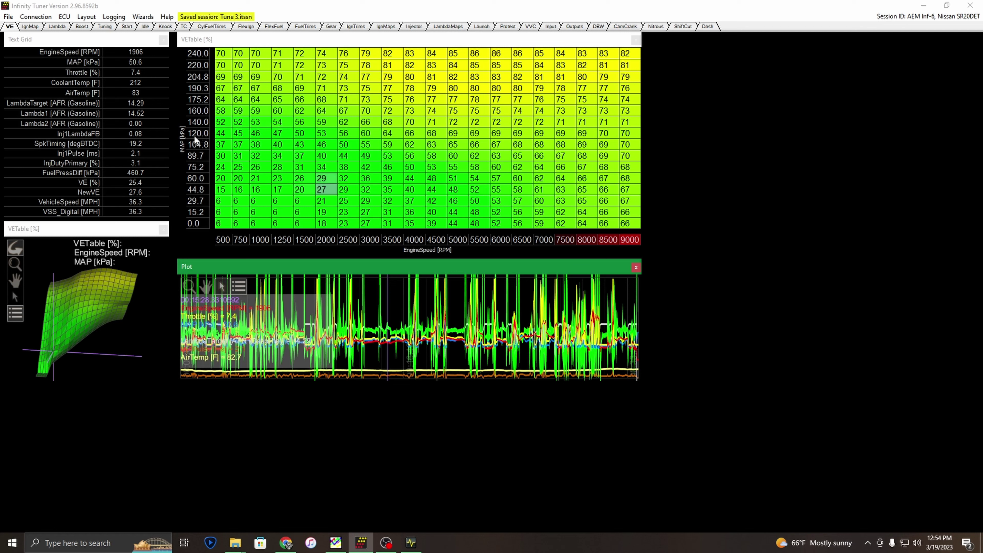
{"action": "left_click", "coordinate": [499, 318]}
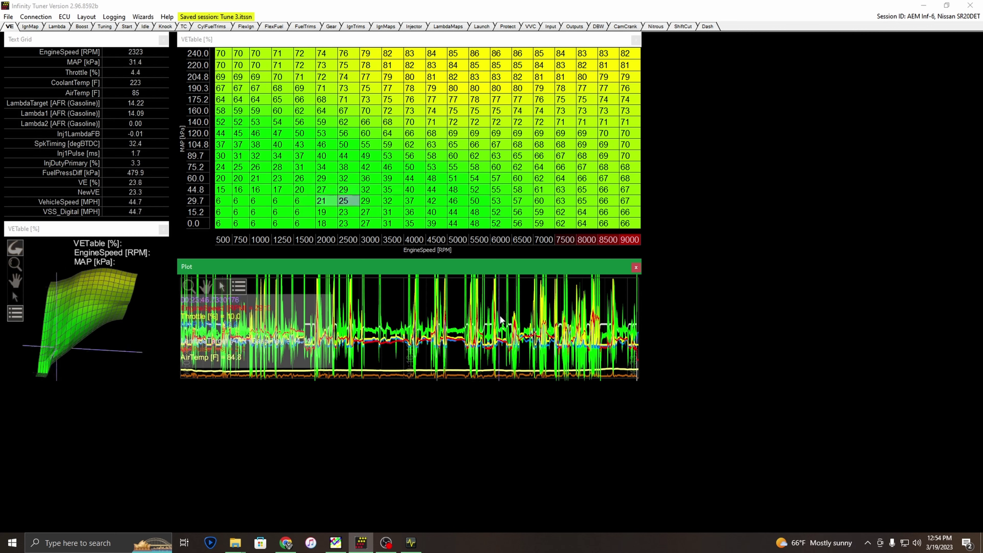
{"action": "mouse_move", "coordinate": [501, 320]}
{"action": "left_mouse_down"}
{"action": "mouse_move", "coordinate": [594, 331]}
{"action": "mouse_move", "coordinate": [572, 339]}
{"action": "left_mouse_up"}
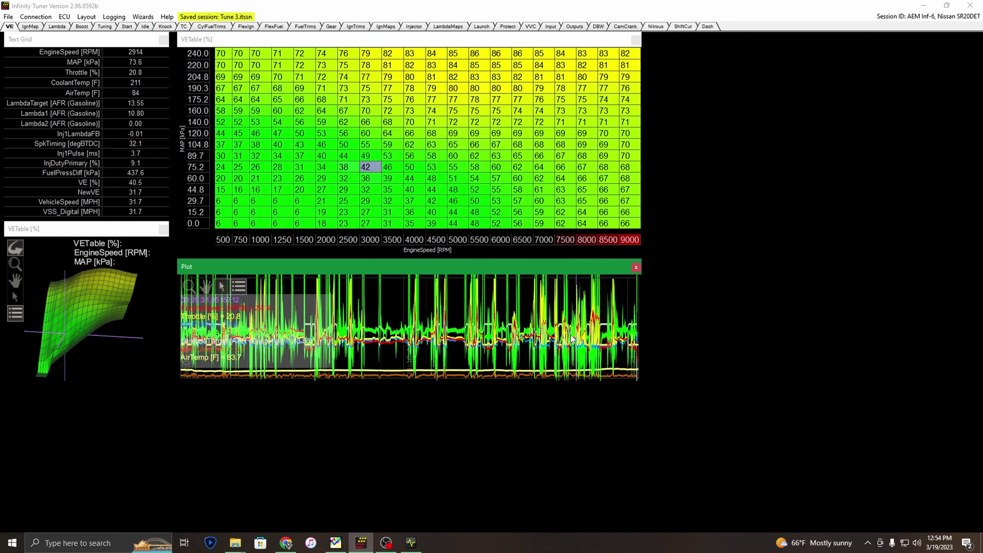
{"action": "scroll", "coordinate": [563, 334], "scroll_direction": "up", "scroll_amount": 4}
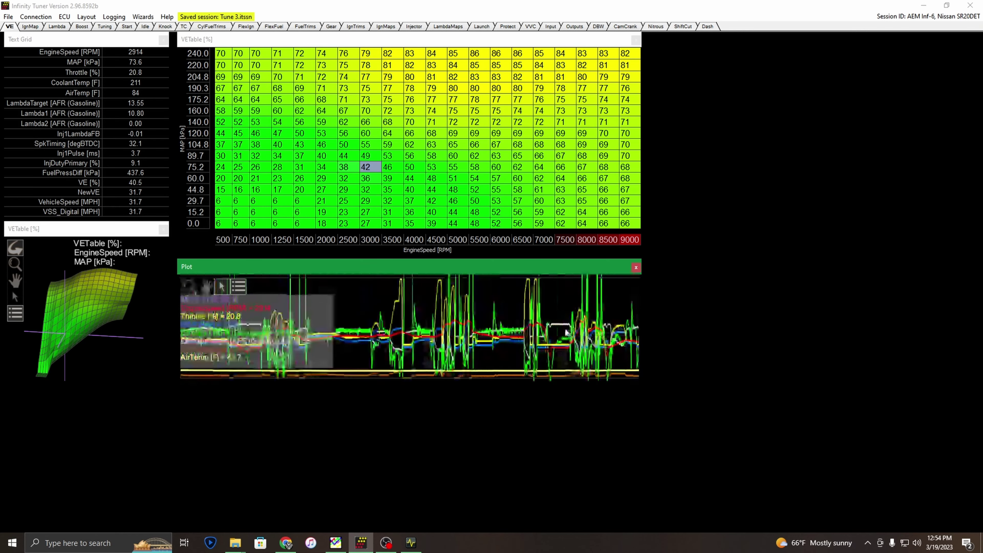
{"action": "left_click", "coordinate": [542, 329]}
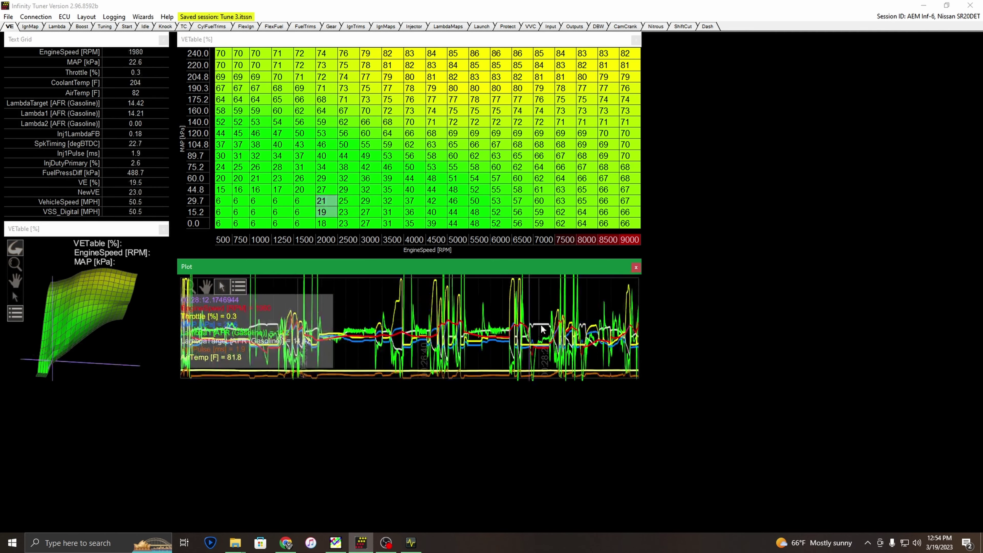
Step: Find the high-throttle pull at about 00:32:17 in the log plot and examine its values and active VE cells
{"action": "scroll", "coordinate": [565, 330], "scroll_direction": "down", "scroll_amount": 5}
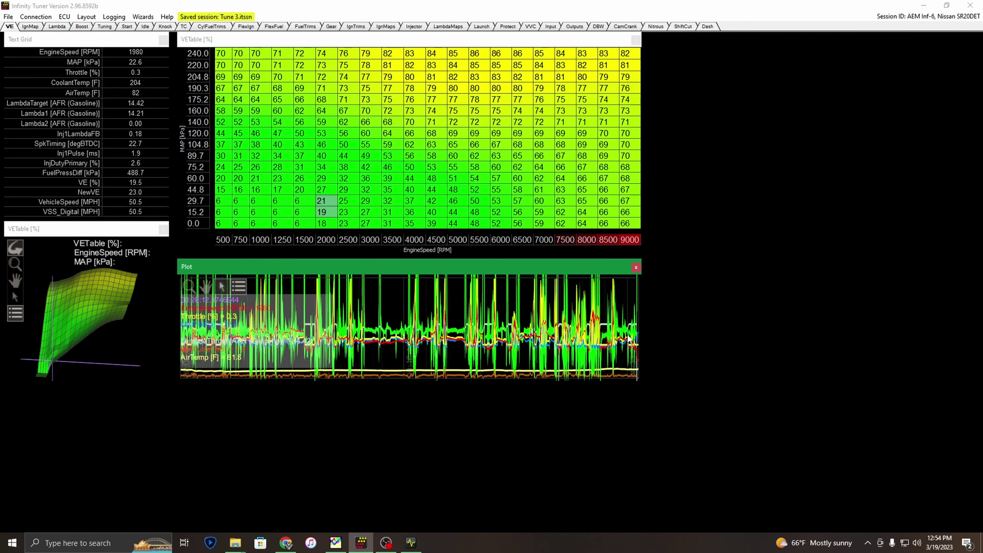
{"action": "scroll", "coordinate": [630, 339], "scroll_direction": "up", "scroll_amount": 6}
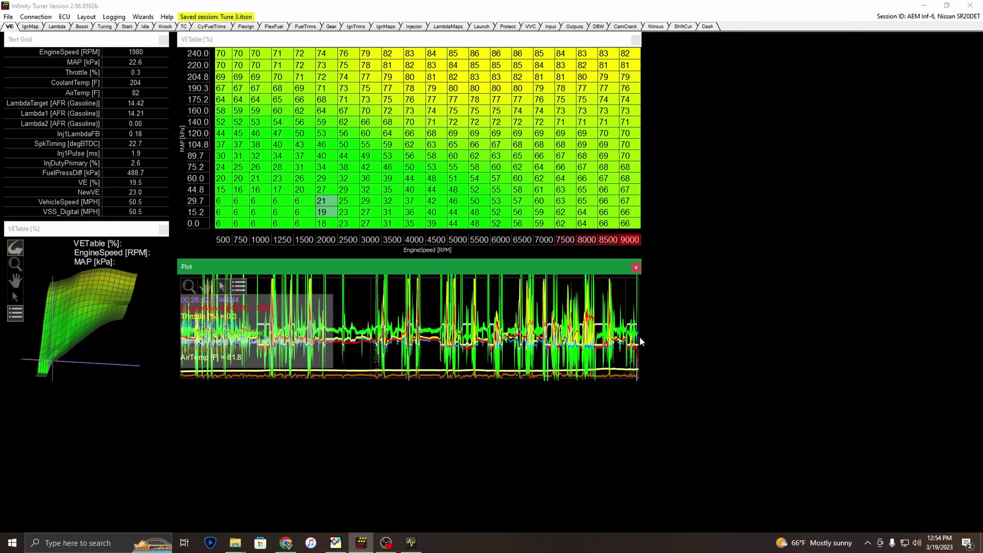
{"action": "scroll", "coordinate": [476, 312], "scroll_direction": "up", "scroll_amount": 2}
{"action": "left_click", "coordinate": [480, 314]}
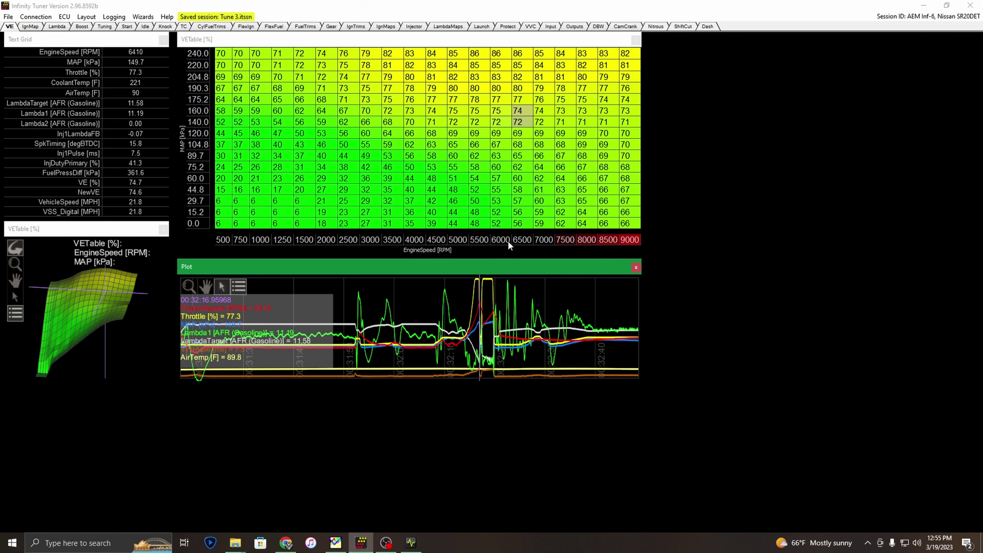
Step: Step through the log between about 00:32:15 and 00:32:17 and compare the pull's readings with the active VE cells
{"action": "key", "text": "Left"}
{"action": "key", "text": "Left"}
{"action": "key", "text": "Left"}
{"action": "key", "text": "Left"}
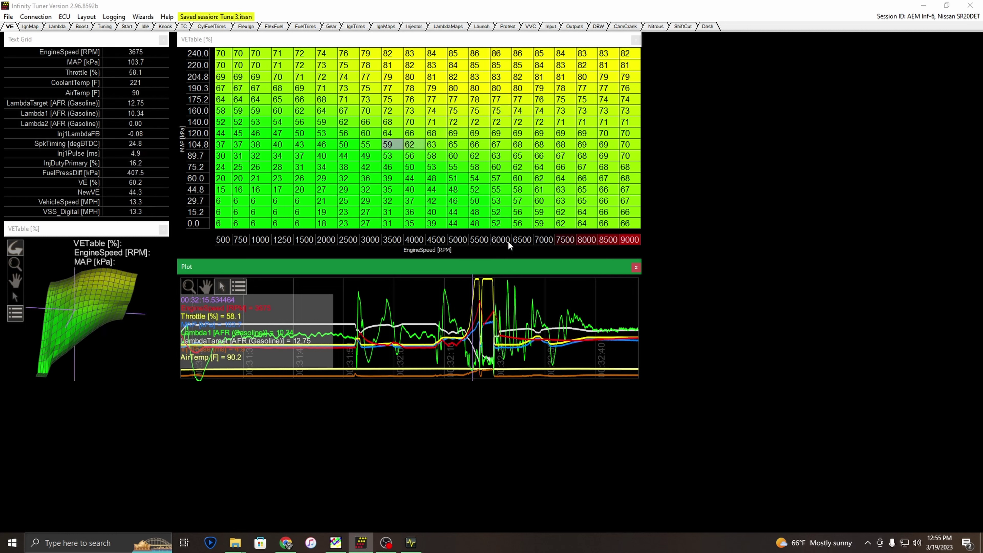
{"action": "key", "text": "Right"}
{"action": "key", "text": "Right"}
{"action": "key", "text": "Right"}
{"action": "key", "text": "Right"}
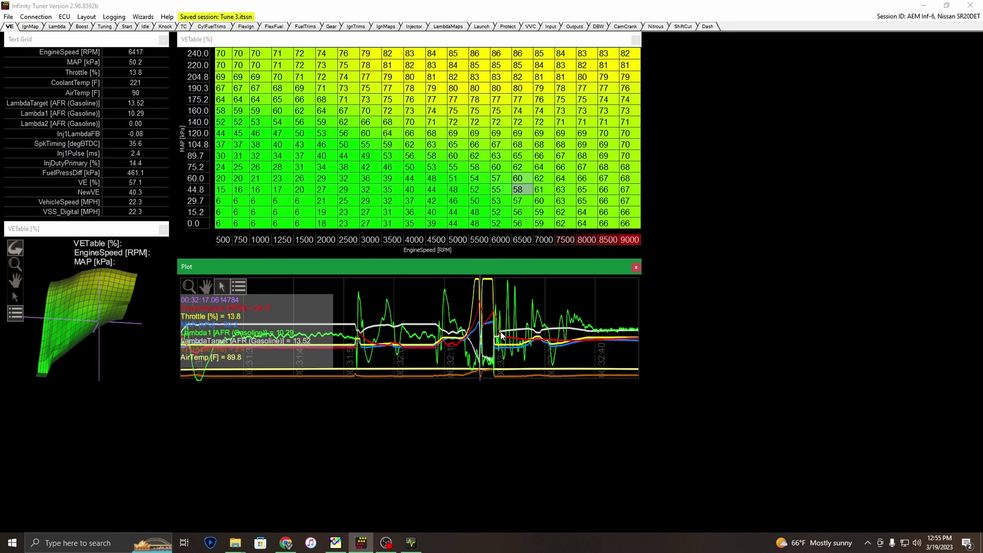
Step: Switch to AEMdata, check its file export options, and bring up the 240sx folder to review the exported log file sizes
{"action": "left_click", "coordinate": [336, 543]}
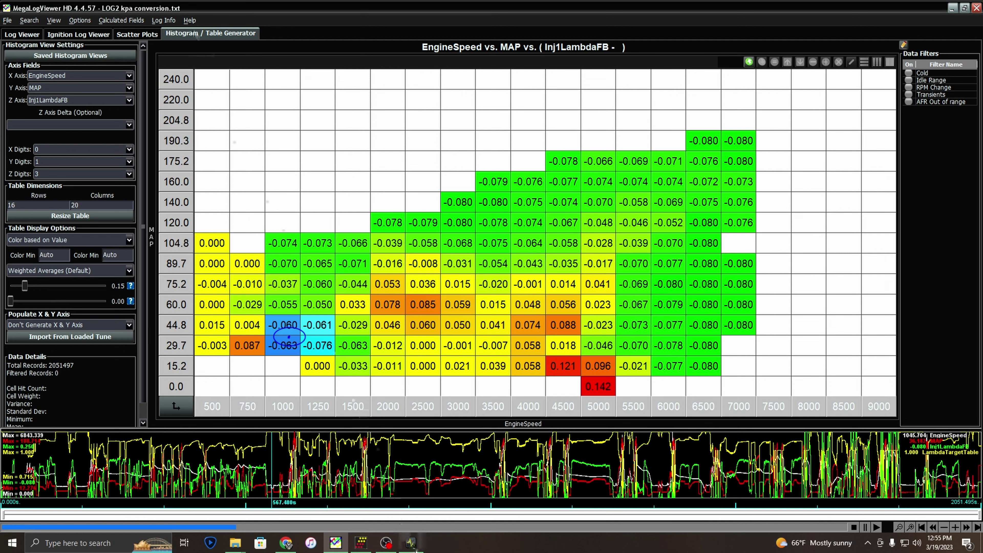
{"action": "mouse_move", "coordinate": [413, 548]}
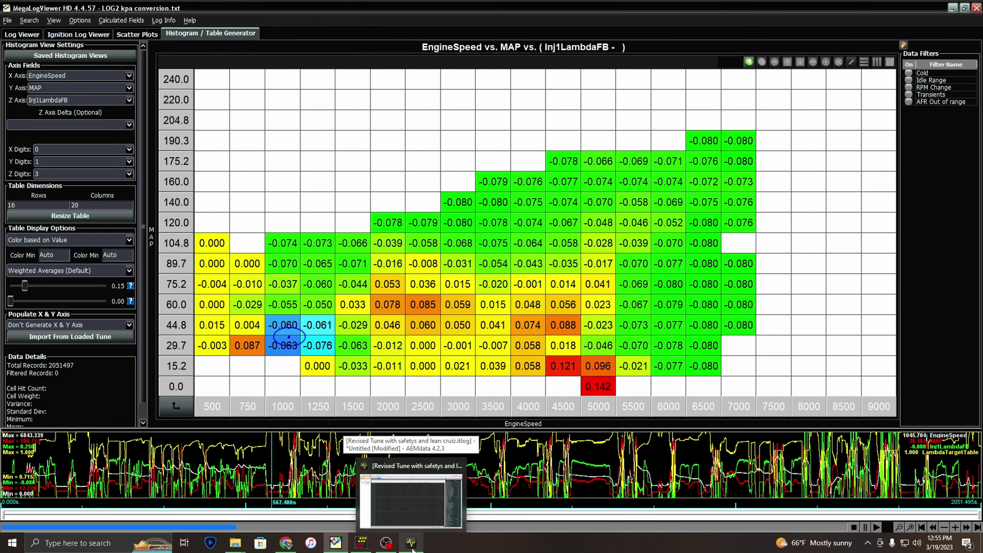
{"action": "left_click", "coordinate": [412, 546]}
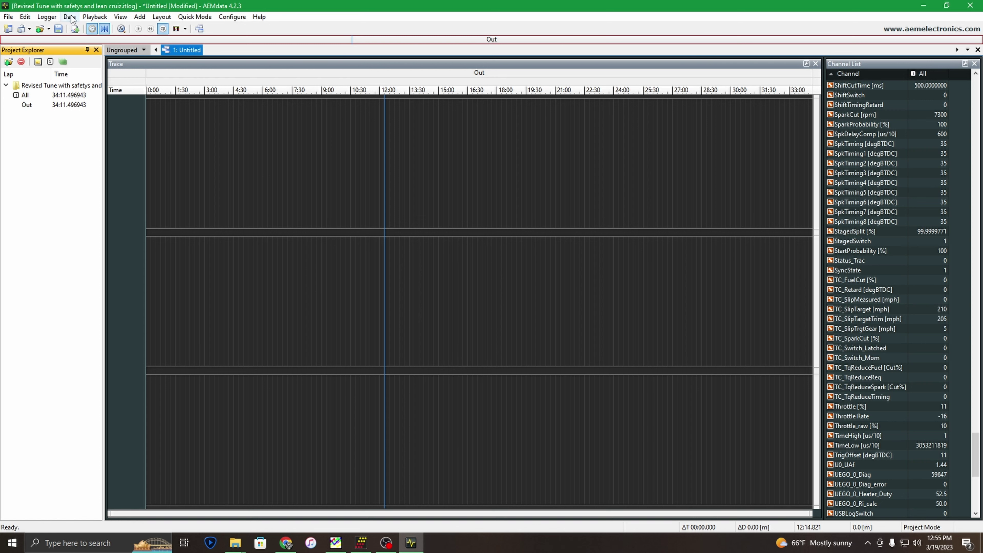
{"action": "left_click", "coordinate": [8, 16]}
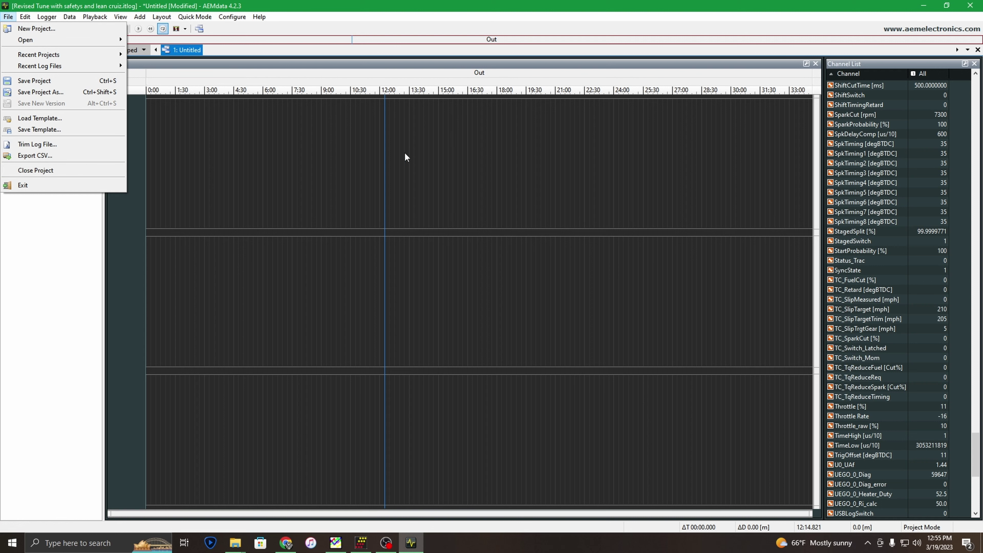
{"action": "left_click", "coordinate": [235, 542]}
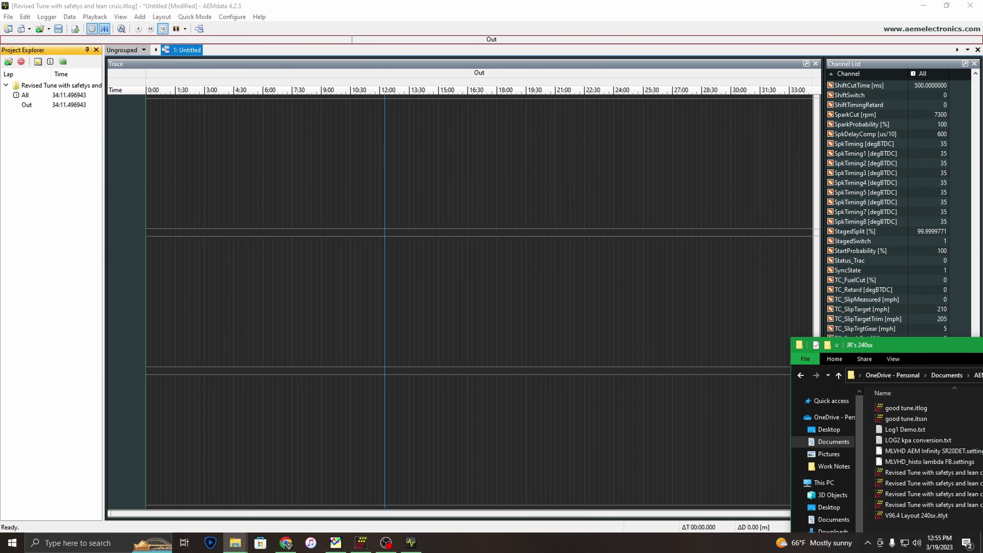
{"action": "left_click_drag", "start_coordinate": [959, 346], "coordinate": [359, 114]}
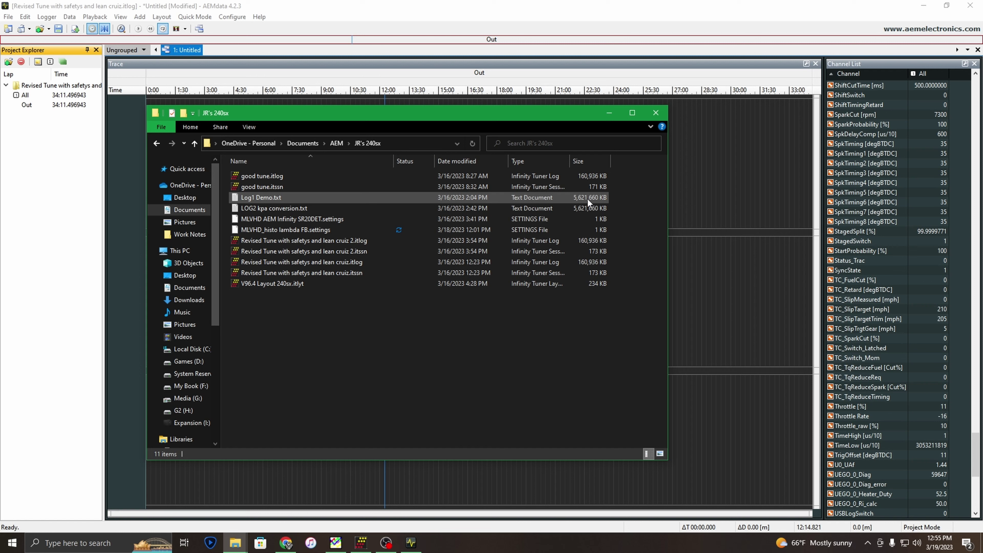
Step: Try to open Log1 Demo.txt in Notepad, and close the empty Notepad window
{"action": "double_click", "coordinate": [312, 197]}
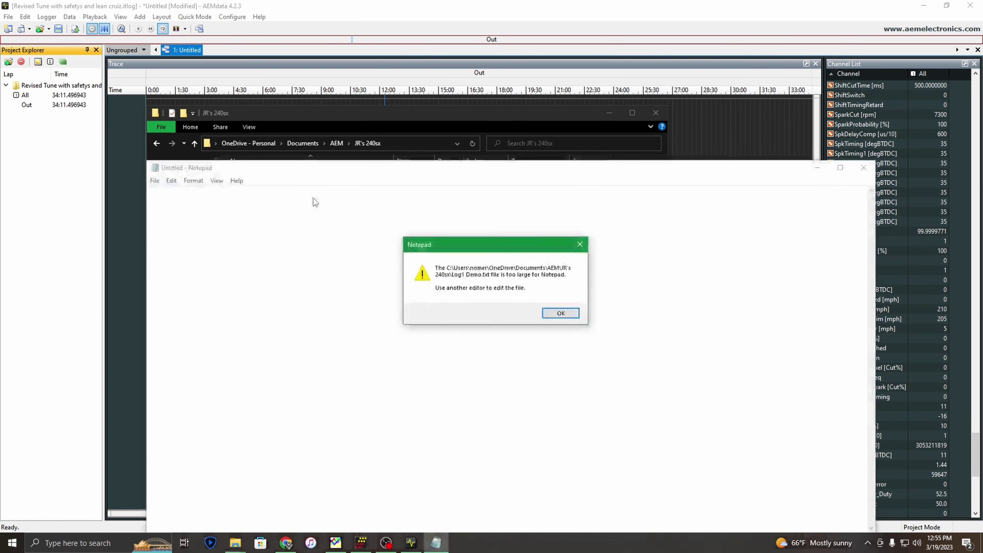
{"action": "left_click", "coordinate": [564, 314]}
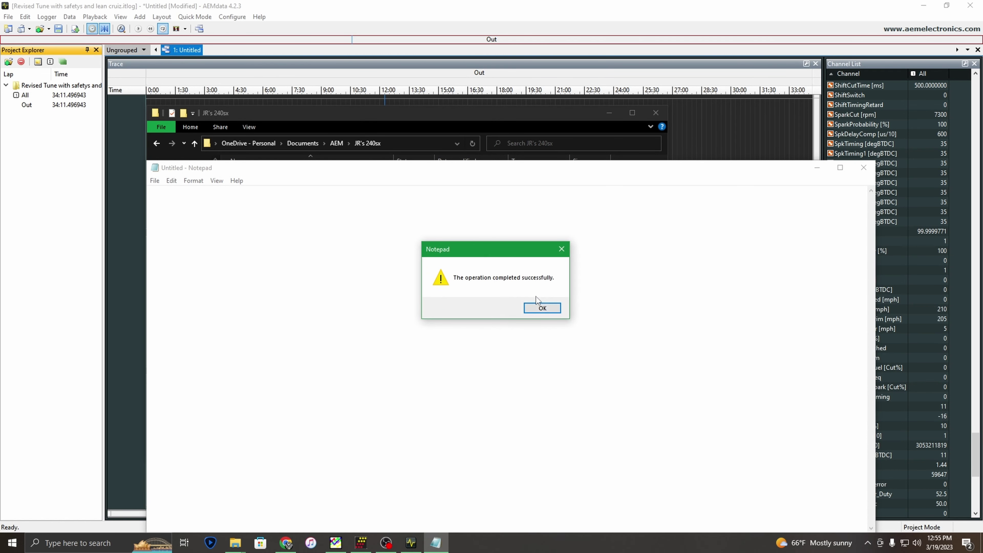
{"action": "left_click", "coordinate": [542, 308]}
{"action": "left_click_drag", "start_coordinate": [388, 167], "coordinate": [331, 70]}
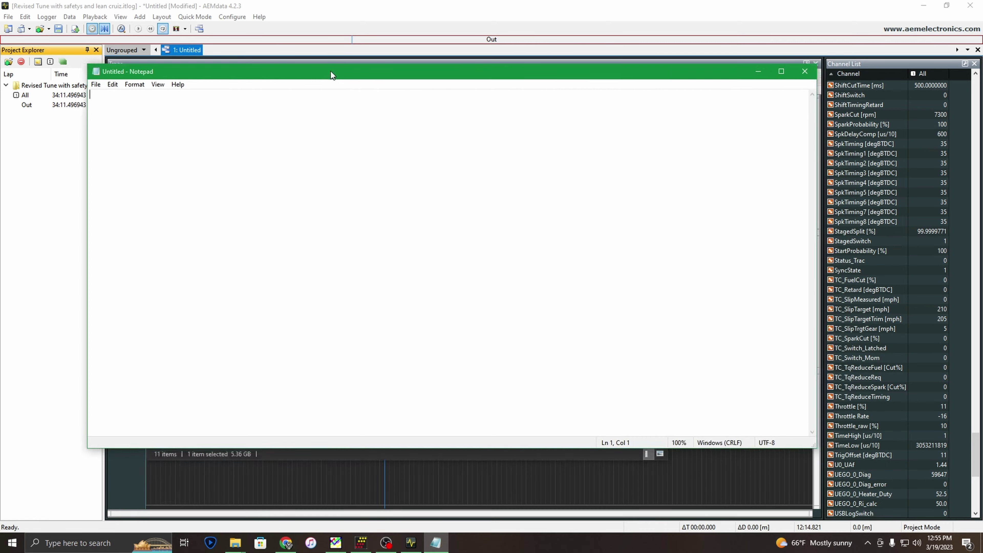
{"action": "left_click", "coordinate": [806, 74]}
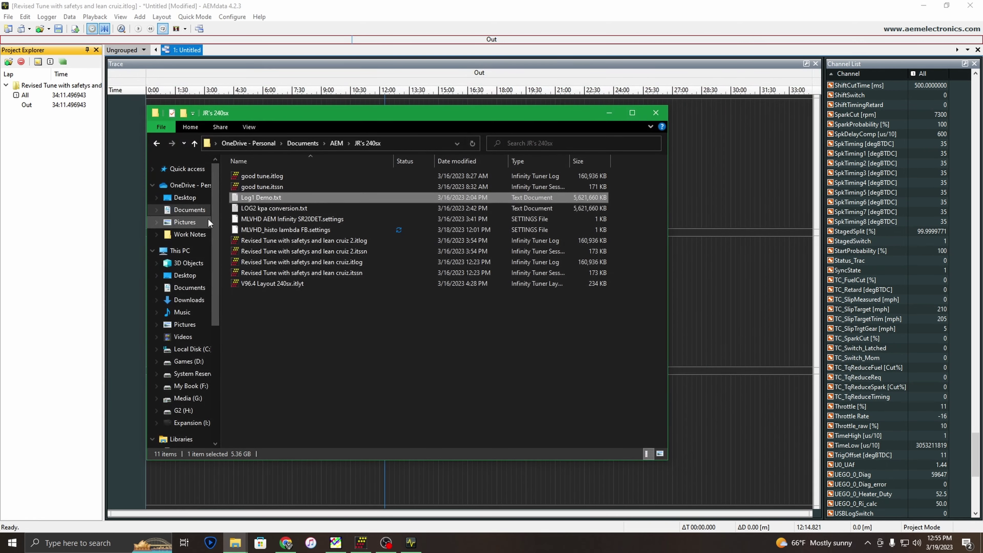
Step: Review the apps offered for opening Log1 Demo.txt without choosing one, and close the folder window
{"action": "right_click", "coordinate": [261, 198]}
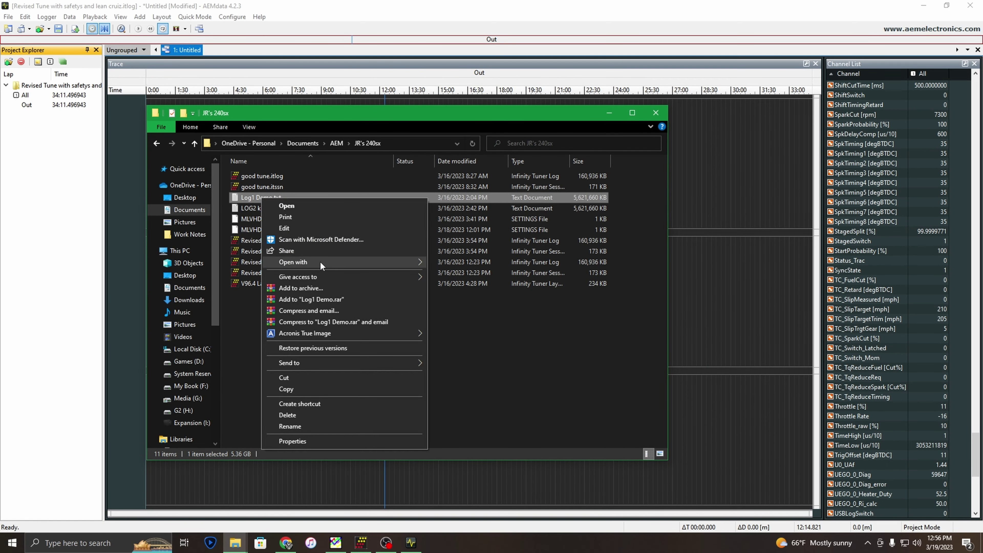
{"action": "mouse_move", "coordinate": [322, 261]}
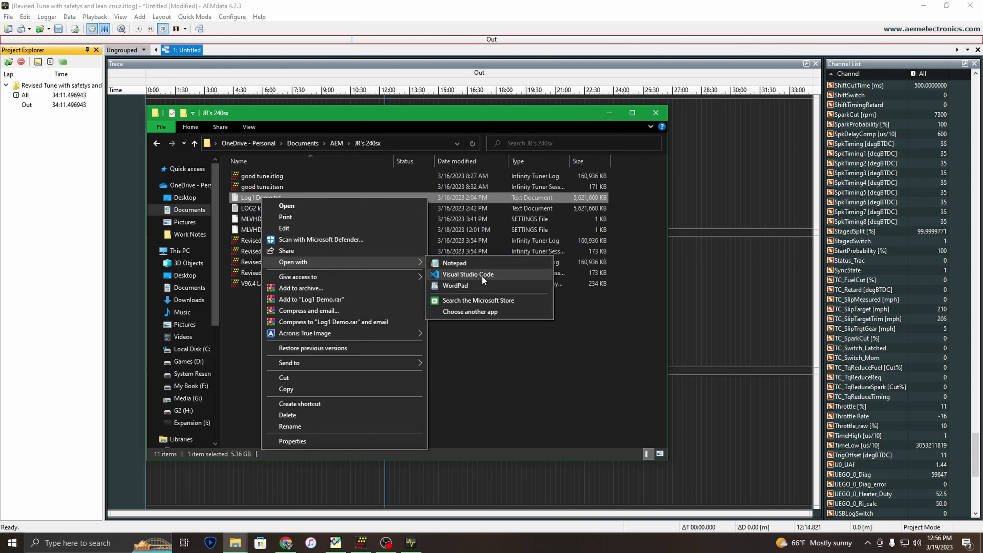
{"action": "left_click", "coordinate": [483, 312]}
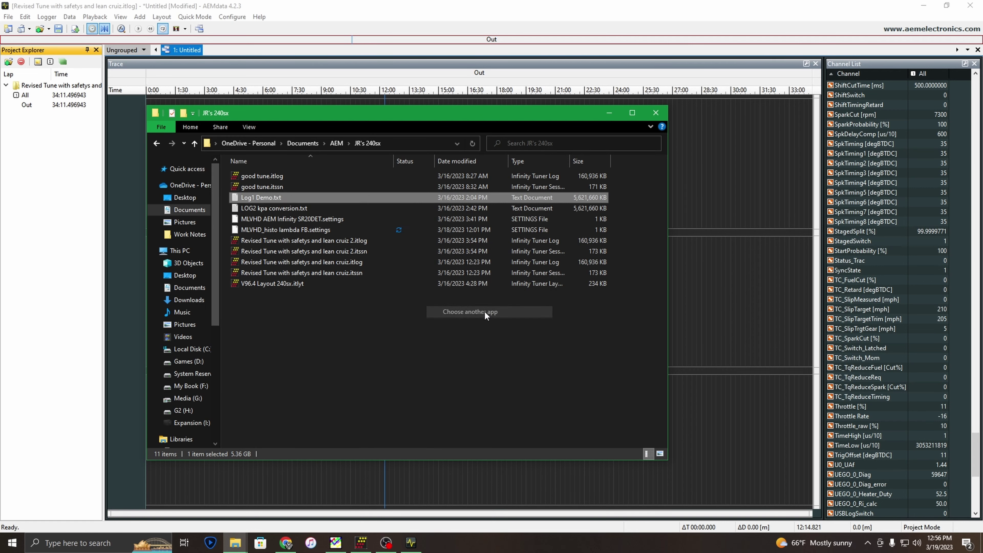
{"action": "left_click", "coordinate": [442, 315]}
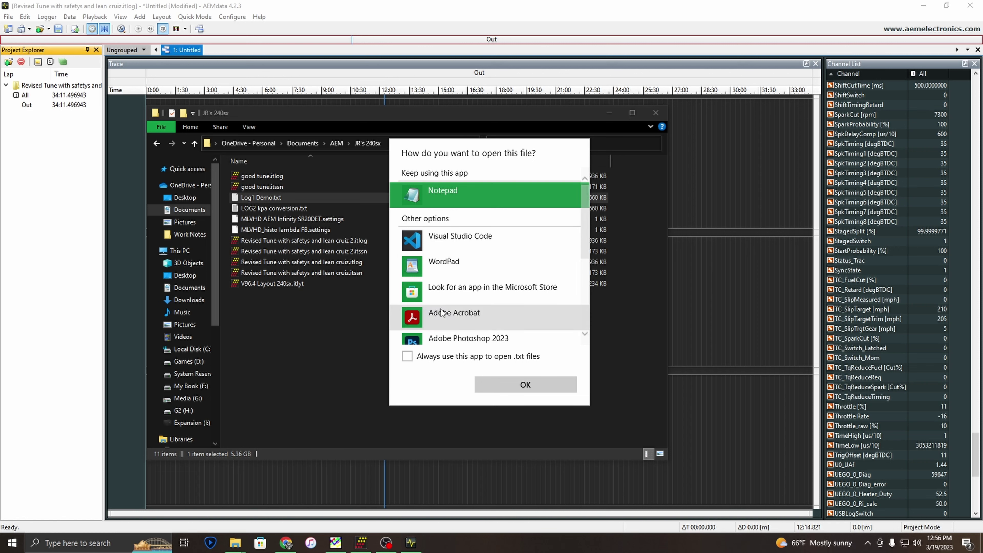
{"action": "scroll", "coordinate": [466, 302], "scroll_direction": "down", "scroll_amount": 5}
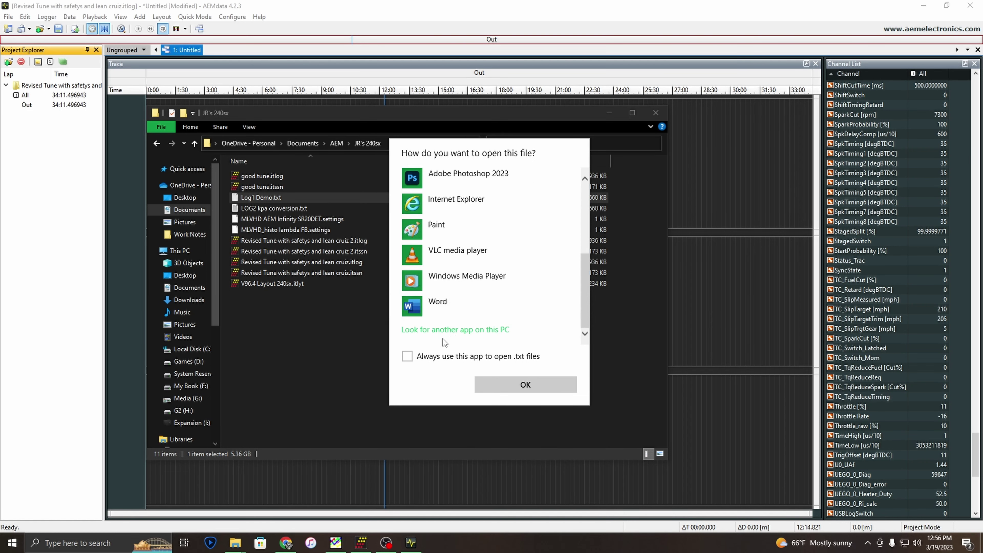
{"action": "scroll", "coordinate": [479, 316], "scroll_direction": "up", "scroll_amount": 5}
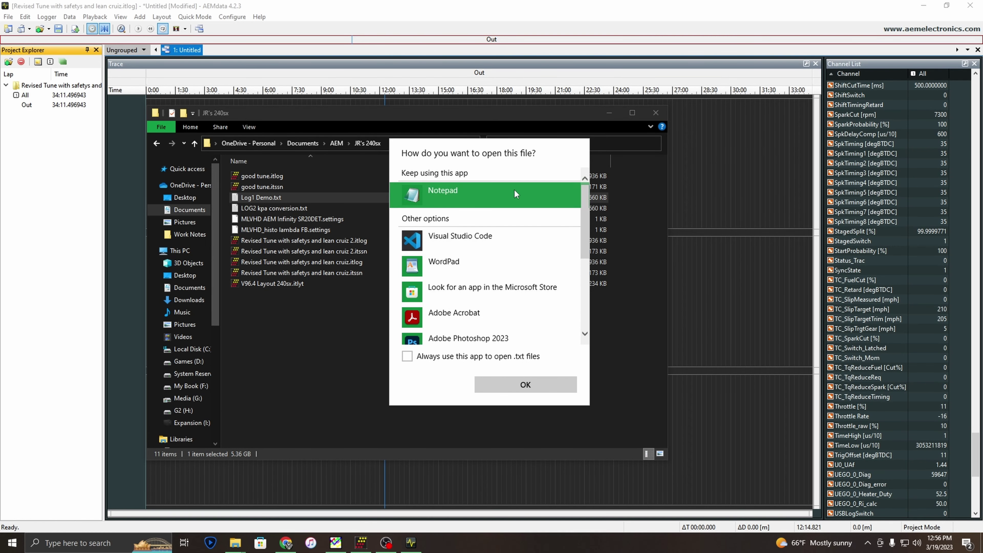
{"action": "left_click", "coordinate": [635, 403]}
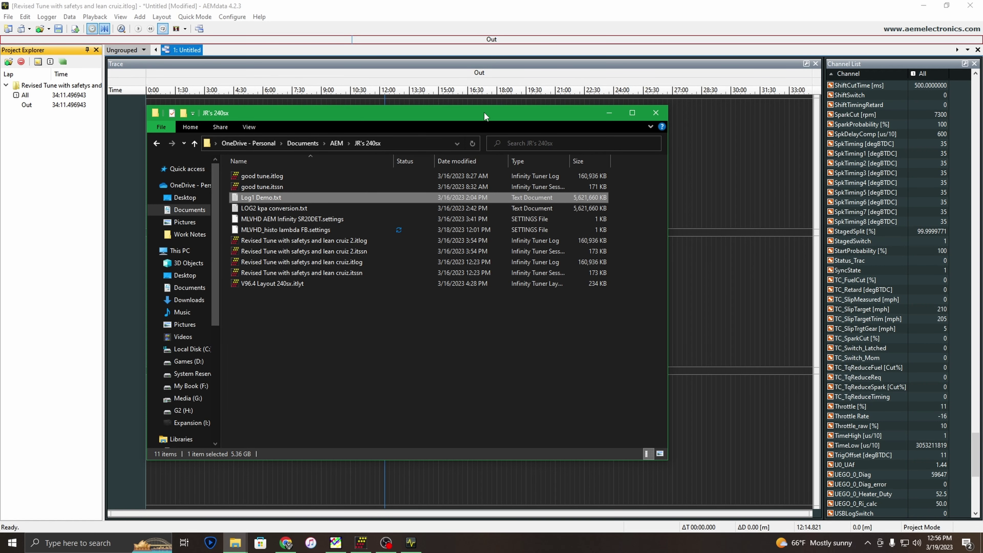
{"action": "left_click_drag", "start_coordinate": [483, 113], "coordinate": [482, 166]}
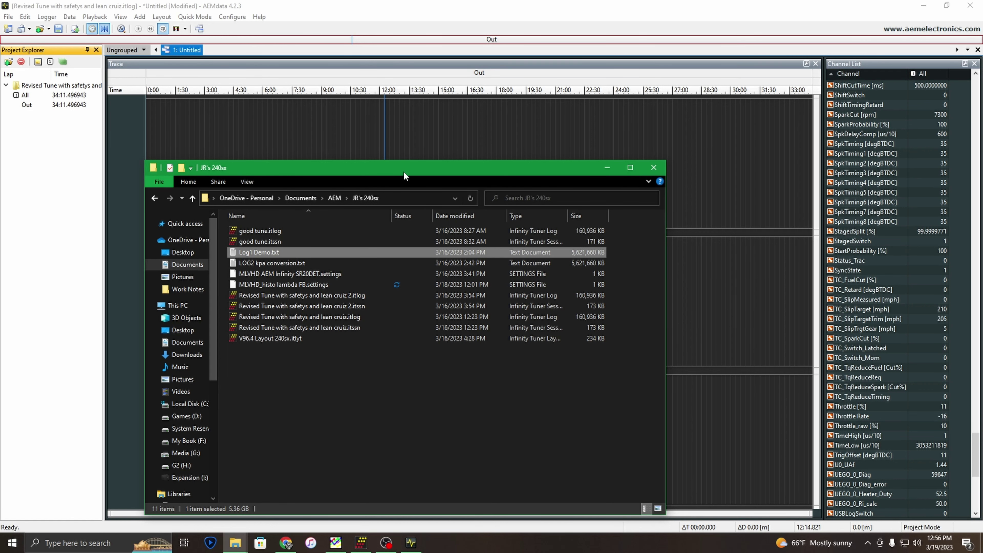
{"action": "left_click_drag", "start_coordinate": [403, 171], "coordinate": [365, 157]}
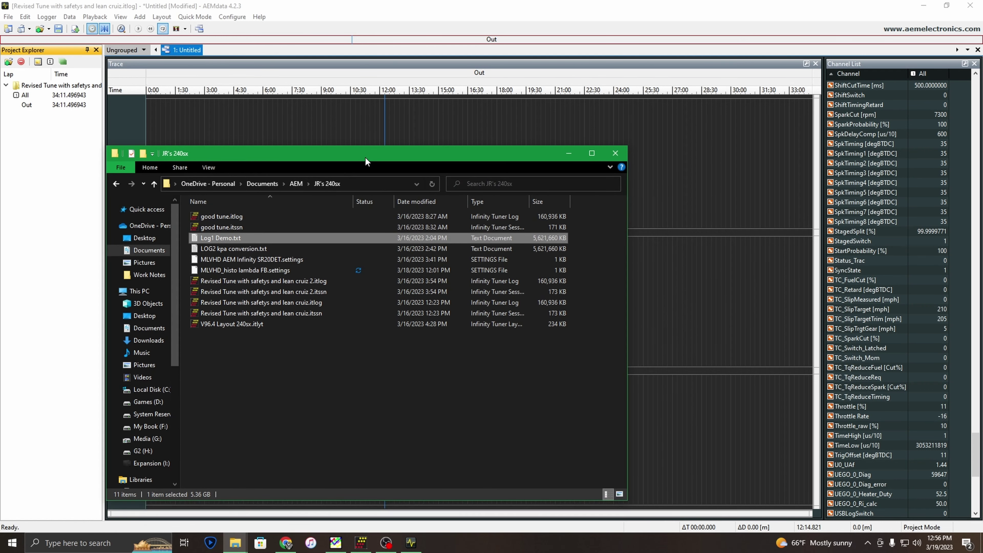
{"action": "left_click", "coordinate": [620, 156]}
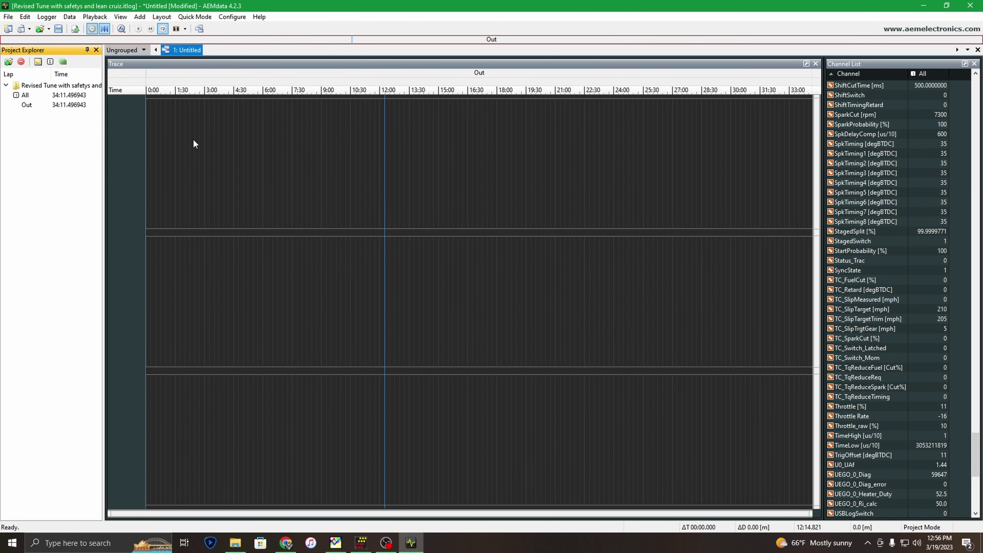
Step: Switch to MegaLogViewer HD and move the log cursor to about 1298 s to examine the feedback cells near 4500–5000 RPM
{"action": "left_click", "coordinate": [336, 543]}
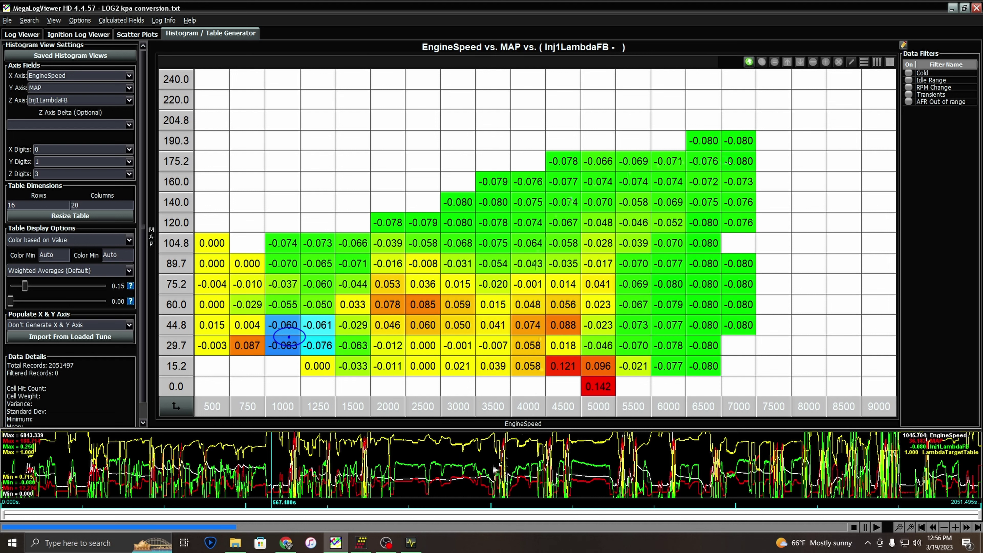
{"action": "left_click_drag", "start_coordinate": [500, 470], "coordinate": [594, 477]}
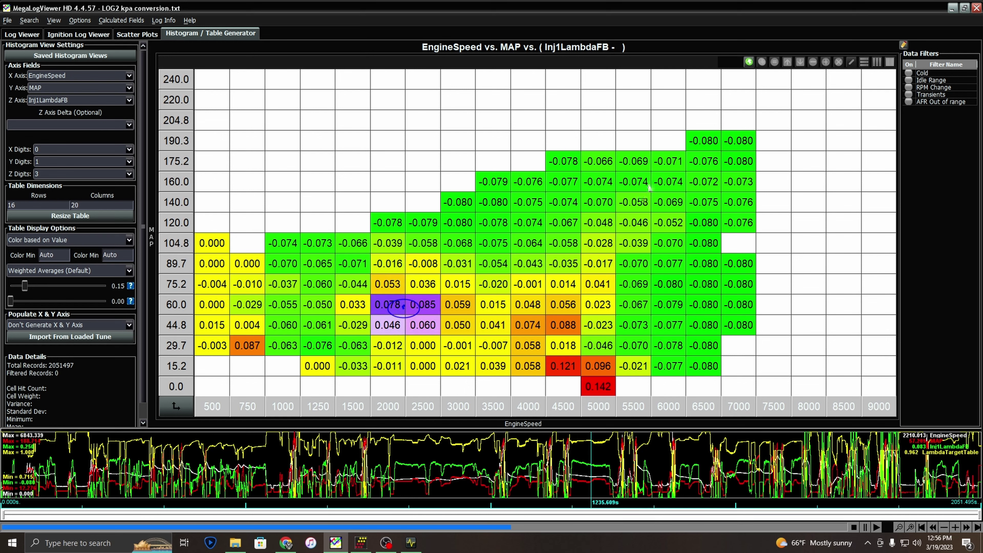
{"action": "mouse_move", "coordinate": [659, 234]}
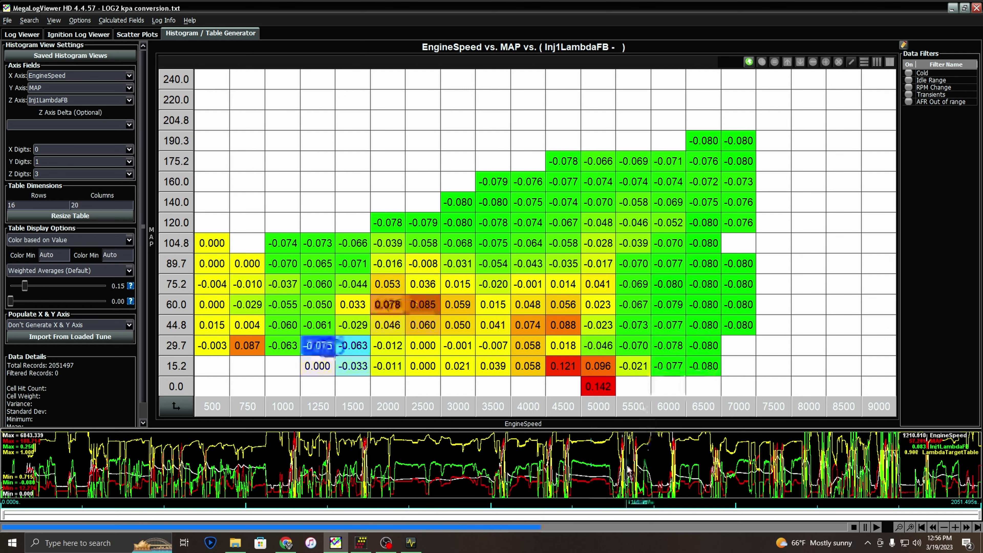
{"action": "left_click_drag", "start_coordinate": [633, 472], "coordinate": [622, 466]}
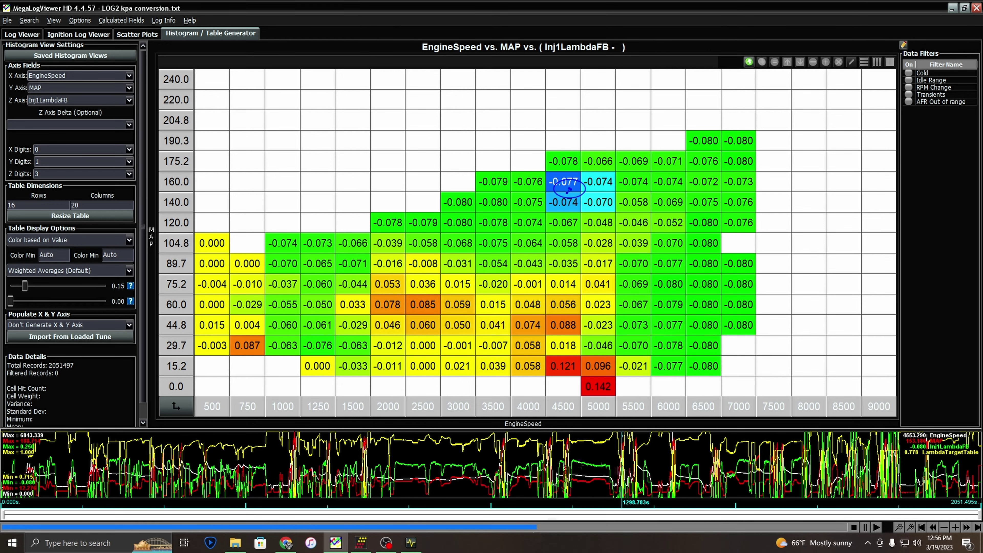
Step: Switch to Infinity Tuner and step through the pull from about 00:32:16.7 to 00:32:17.4, comparing Inj1LambdaFB with the VE cells
{"action": "left_click", "coordinate": [360, 542]}
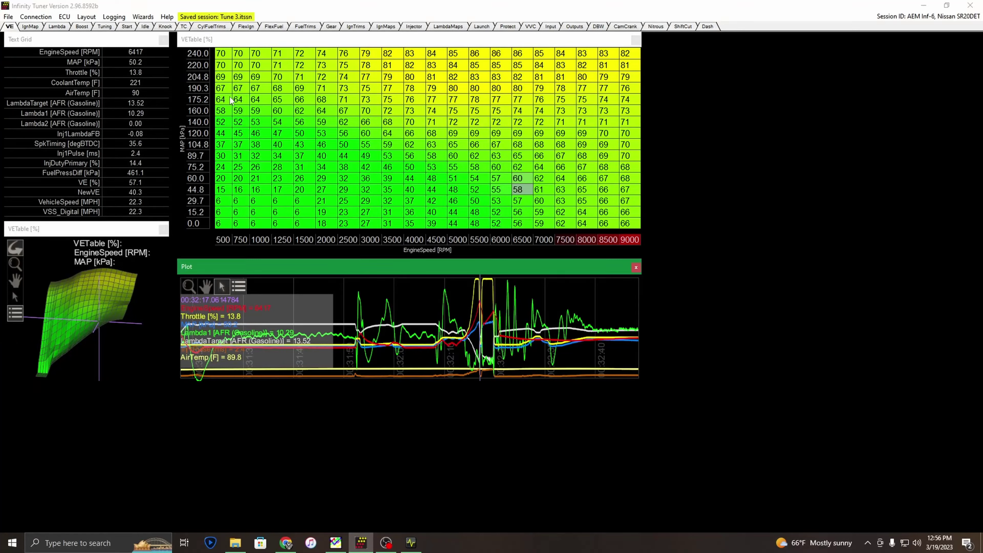
{"action": "left_click", "coordinate": [479, 308]}
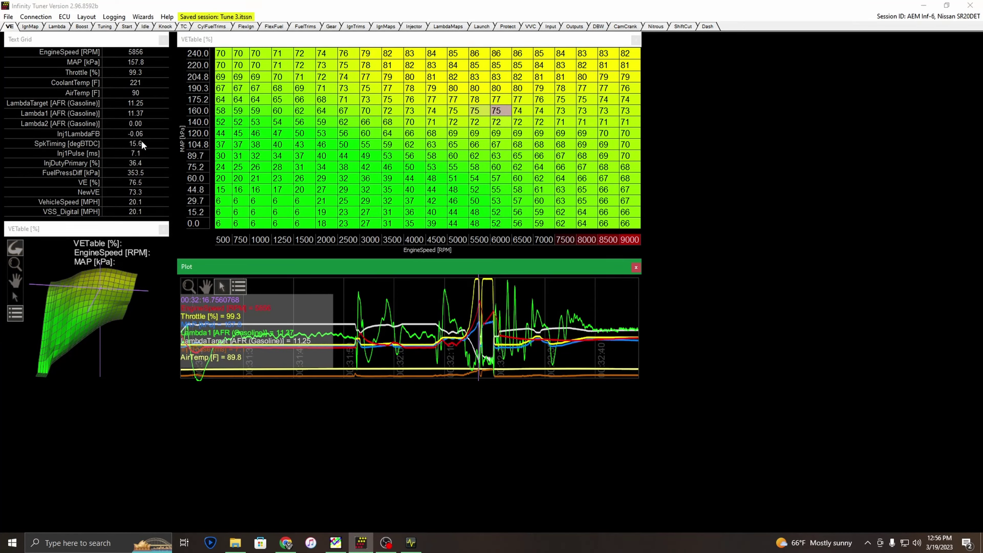
{"action": "key", "text": "Right"}
{"action": "key", "text": "Right"}
{"action": "key", "text": "Right"}
{"action": "key", "text": "Right"}
{"action": "key", "text": "Right"}
{"action": "key", "text": "Right"}
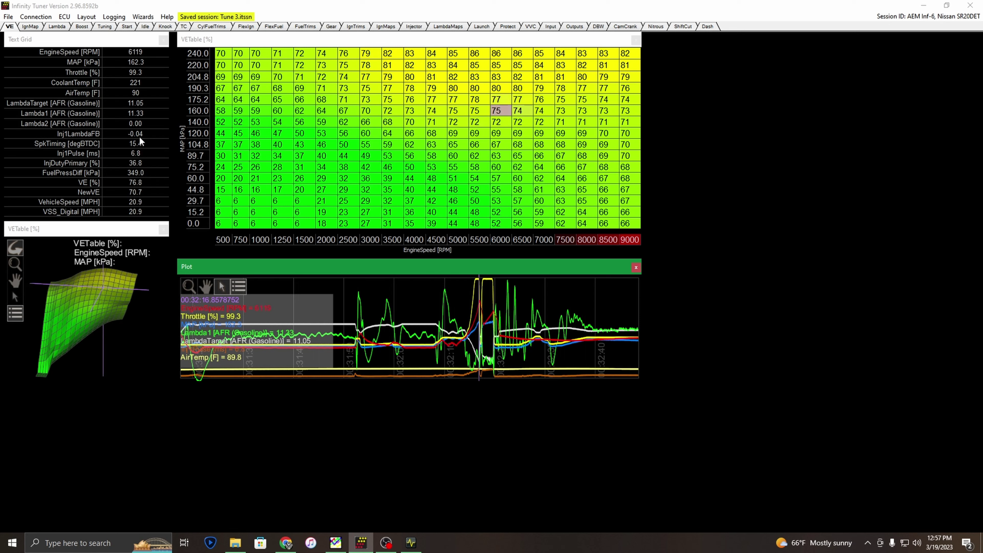
{"action": "key", "text": "Right"}
{"action": "key", "text": "Right"}
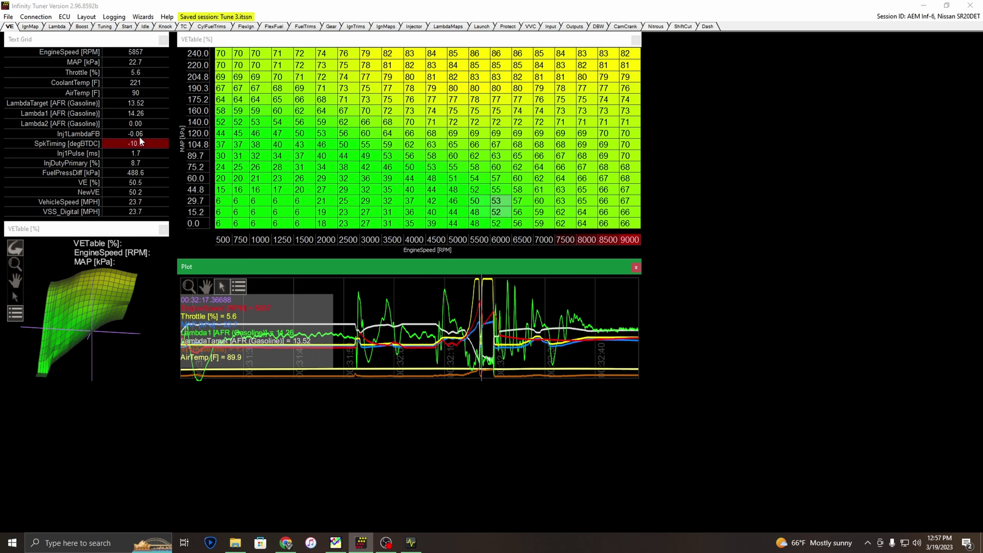
{"action": "key", "text": "Left"}
{"action": "key", "text": "Left"}
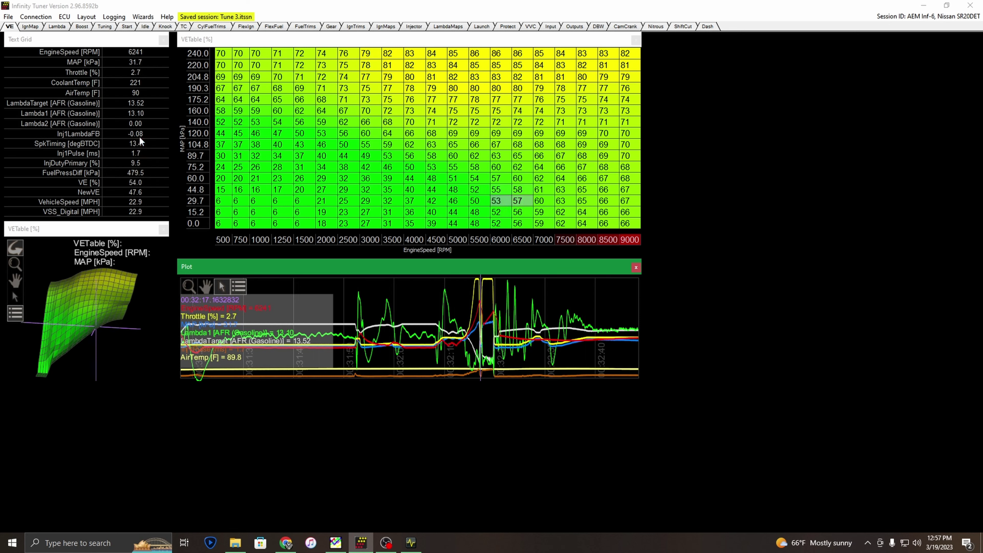
Step: Switch to MegaLogViewer HD and inspect the hit count and weighting of the 3500 RPM, 160 kPa histogram cell
{"action": "left_click", "coordinate": [335, 542]}
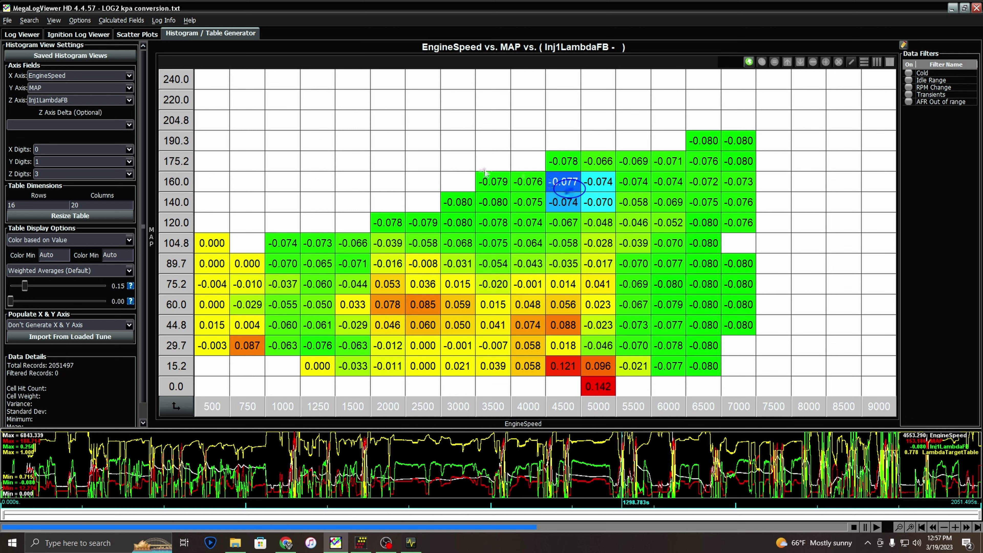
{"action": "mouse_move", "coordinate": [484, 171]}
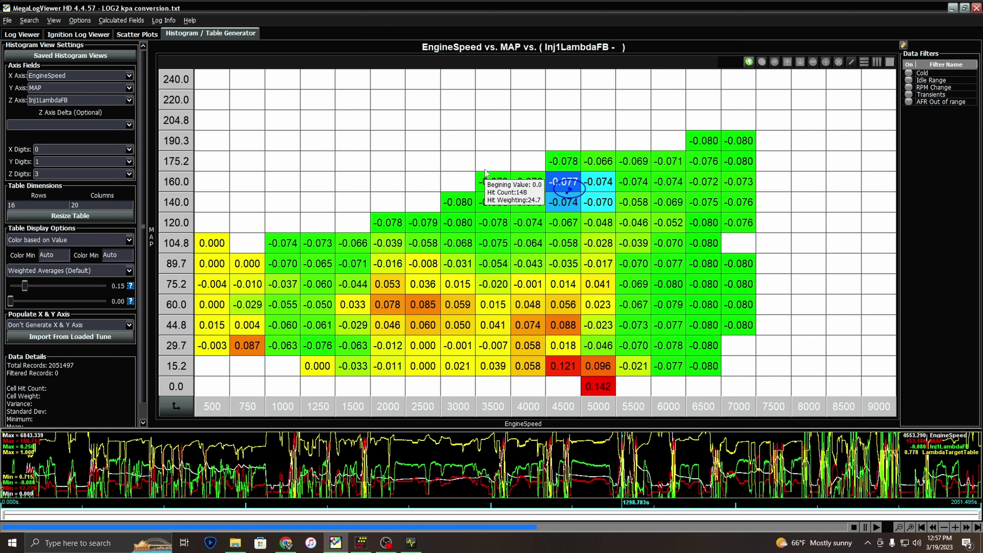
{"action": "mouse_move", "coordinate": [572, 190]}
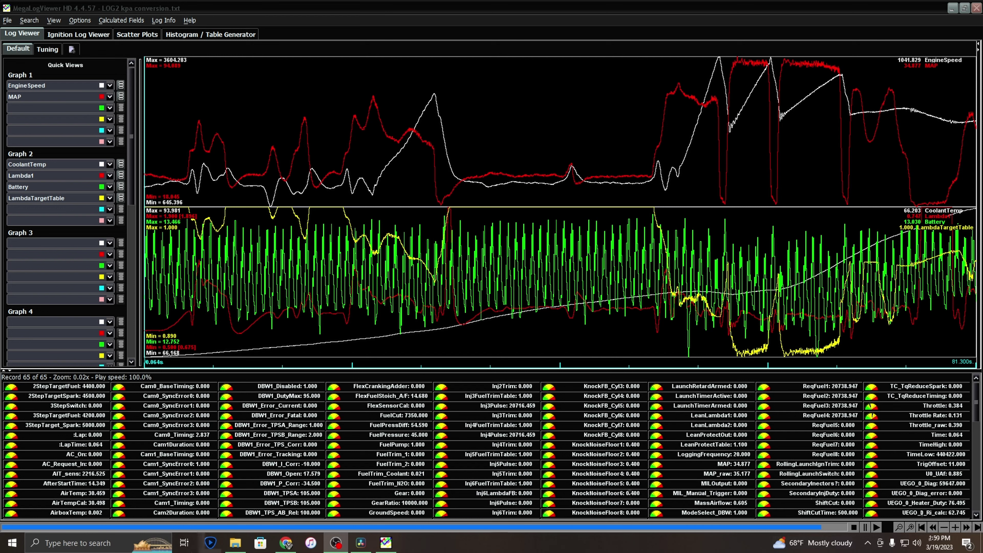
Step: Switch to Chrome and view the merchandise store page
{"action": "left_click", "coordinate": [286, 542]}
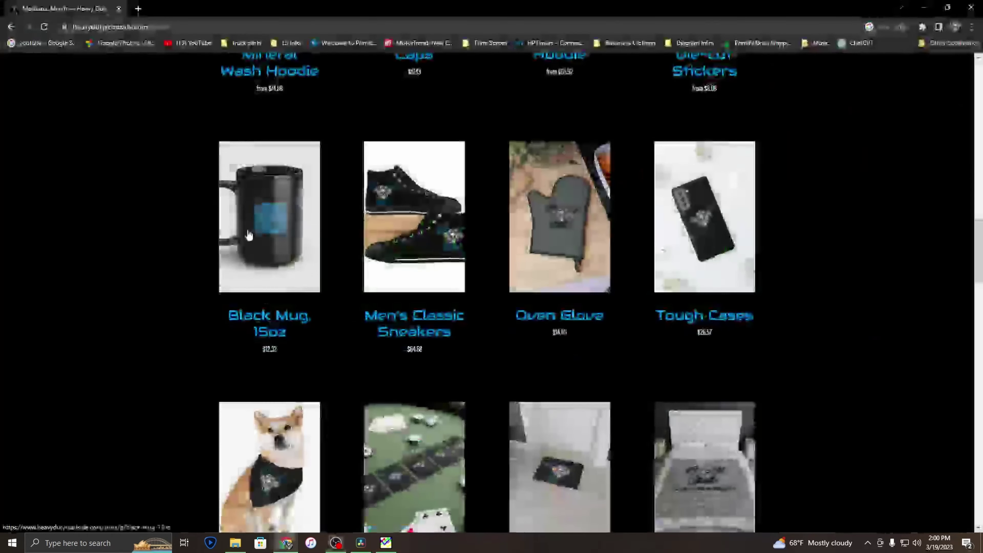
Step: Look through the Heavy Duty Roadside store page, examining the HP Tuners tuning services and the merchandise listings
{"action": "scroll", "coordinate": [236, 238], "scroll_direction": "up", "scroll_amount": 10}
{"action": "scroll", "coordinate": [238, 239], "scroll_direction": "down", "scroll_amount": 1}
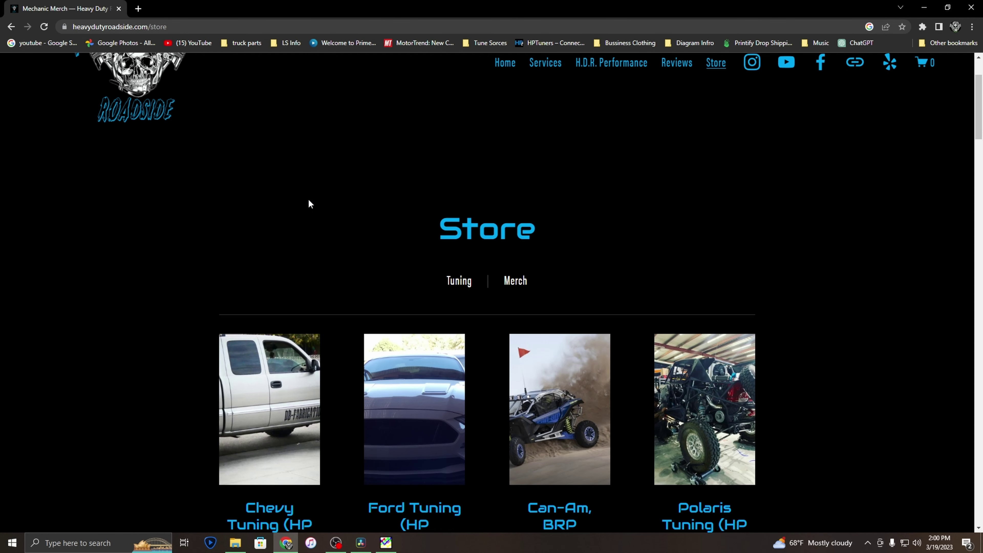
{"action": "scroll", "coordinate": [309, 204], "scroll_direction": "up", "scroll_amount": 1}
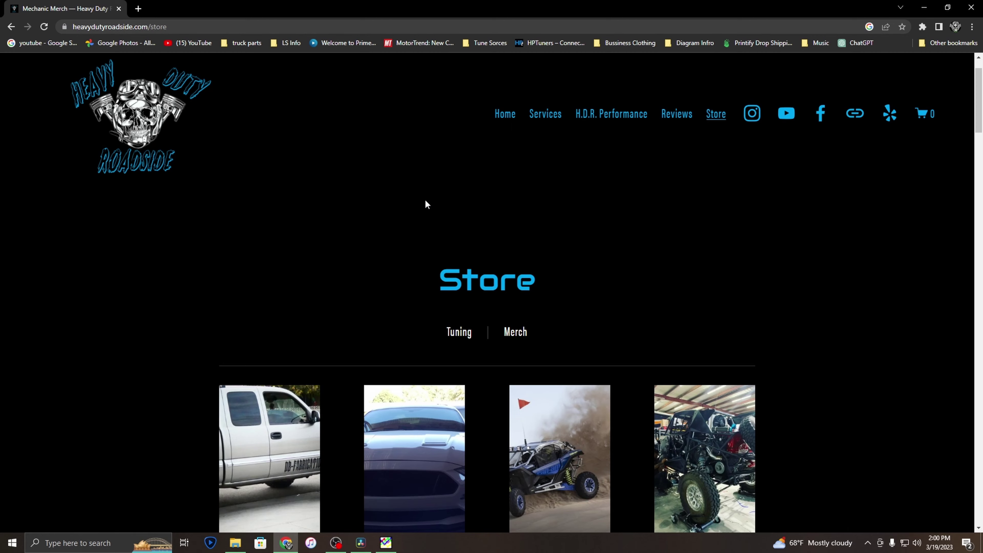
{"action": "scroll", "coordinate": [917, 304], "scroll_direction": "down", "scroll_amount": 5}
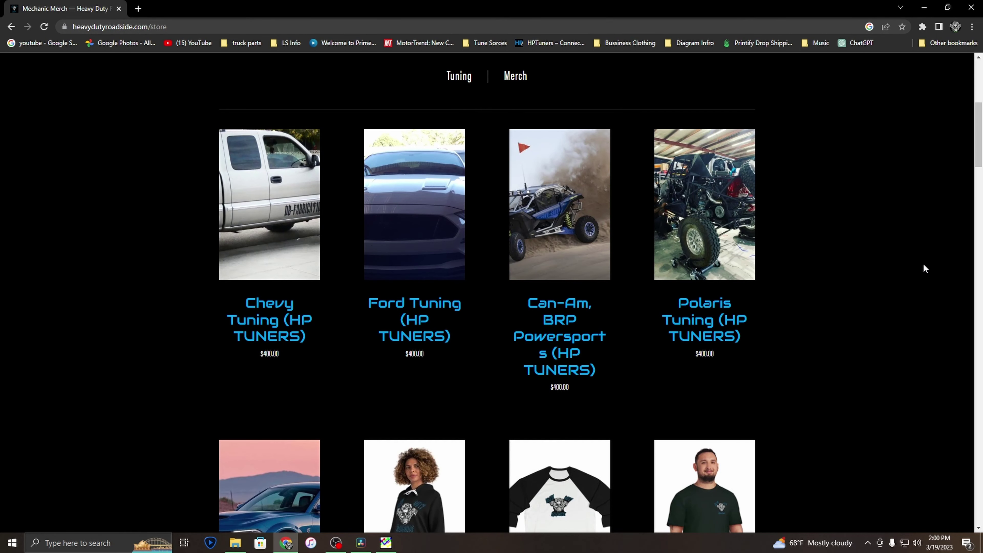
{"action": "scroll", "coordinate": [923, 265], "scroll_direction": "down", "scroll_amount": 2}
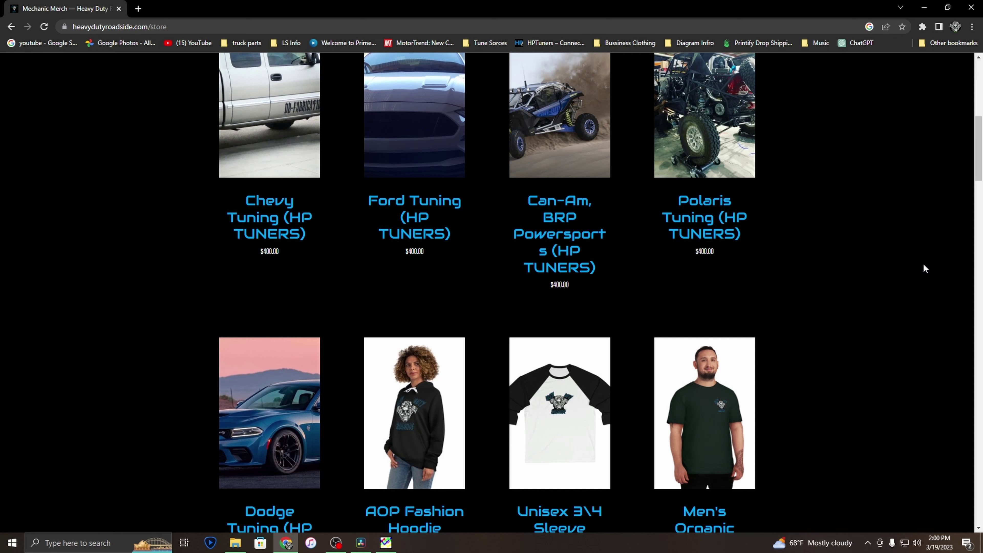
{"action": "scroll", "coordinate": [922, 262], "scroll_direction": "up", "scroll_amount": 8}
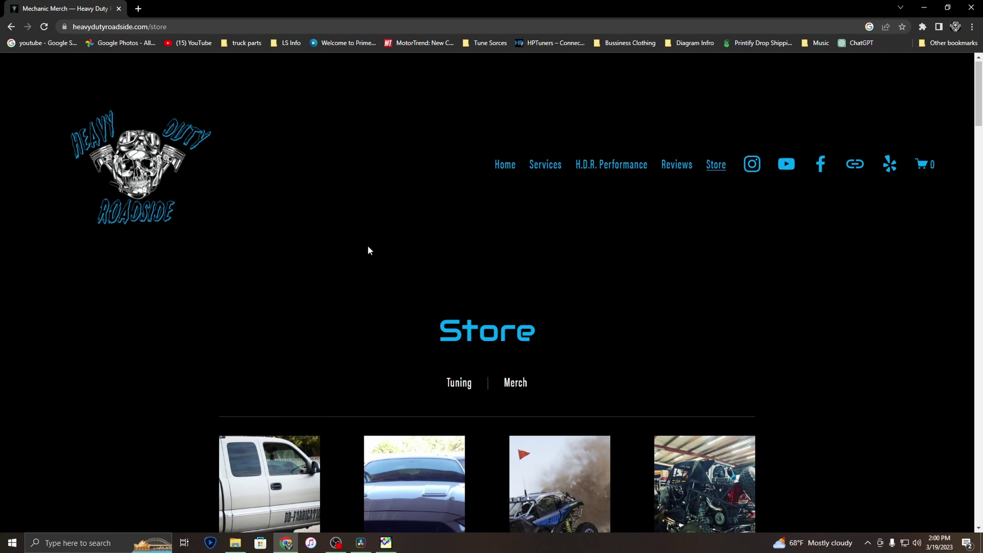
{"action": "scroll", "coordinate": [368, 247], "scroll_direction": "down", "scroll_amount": 4}
{"action": "mouse_move", "coordinate": [389, 546]}
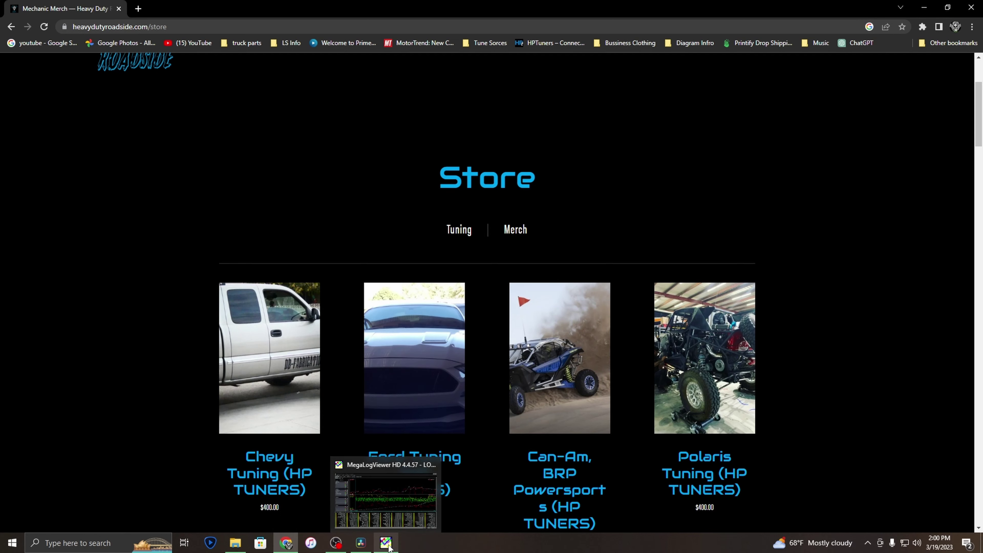